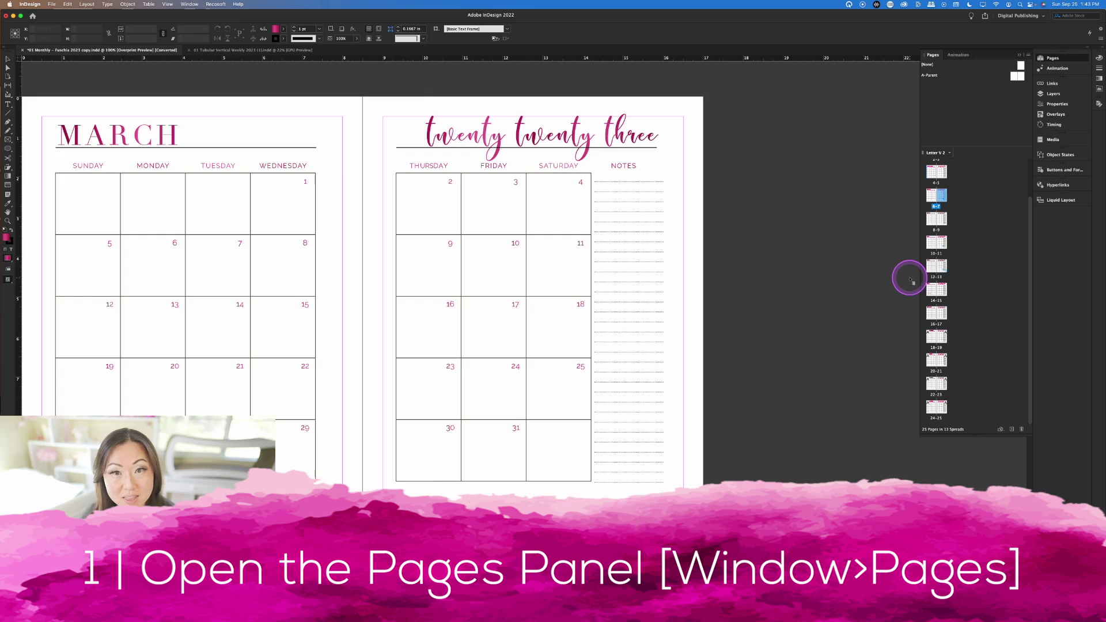
# Step: Give the parent pages area more room and display the July spread on pages 14-15
pyautogui.click(189, 4)
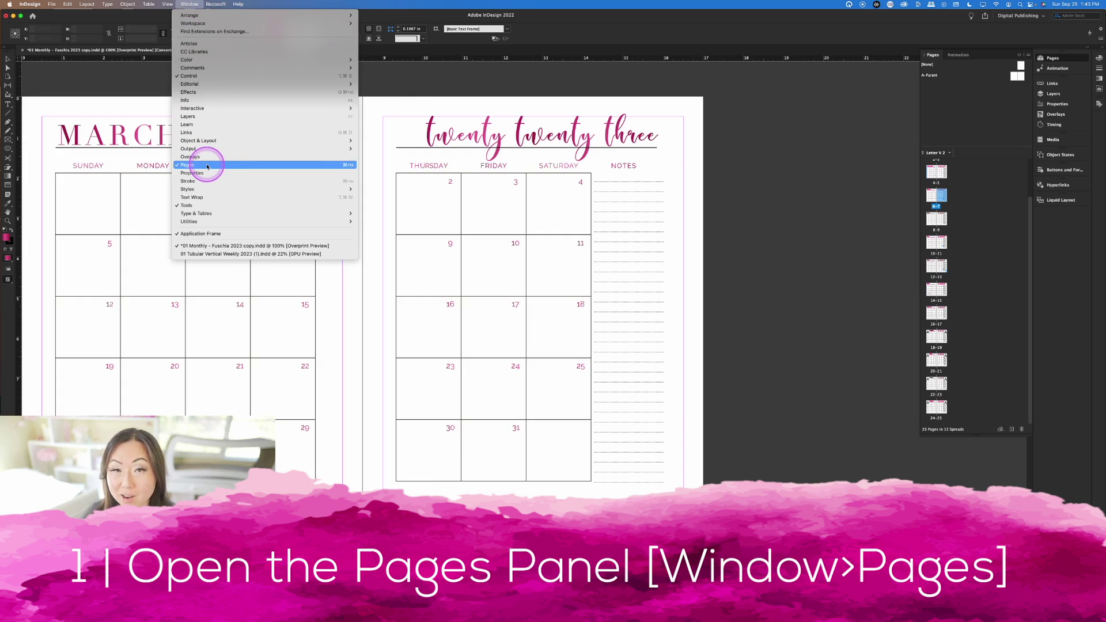
pyautogui.click(1004, 230)
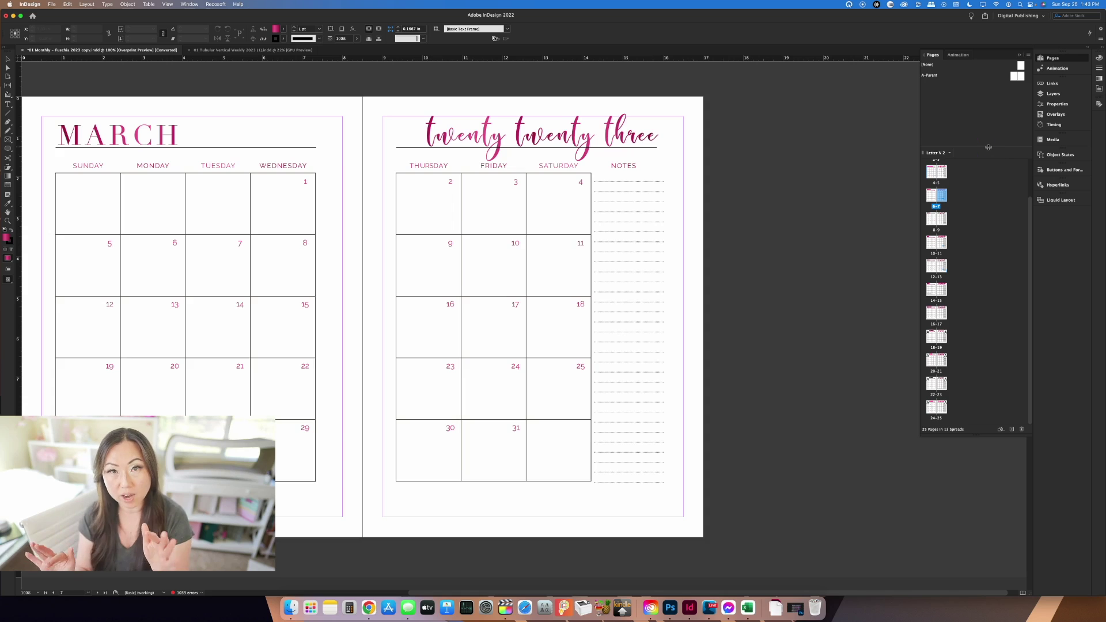
pyautogui.moveTo(989, 148); pyautogui.dragTo(987, 167)
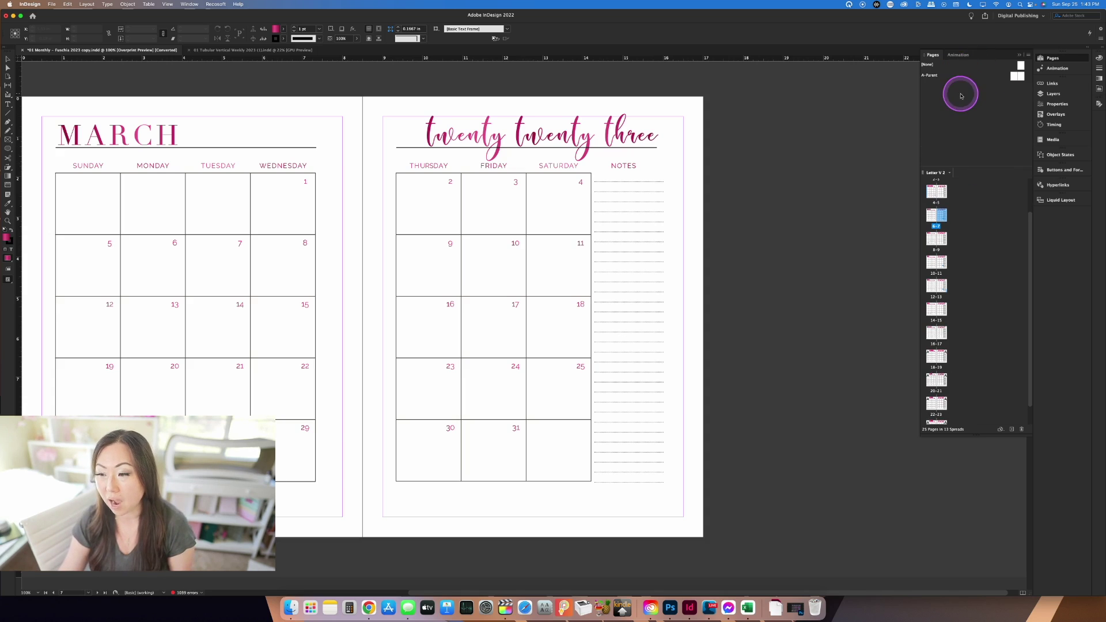
pyautogui.click(931, 310)
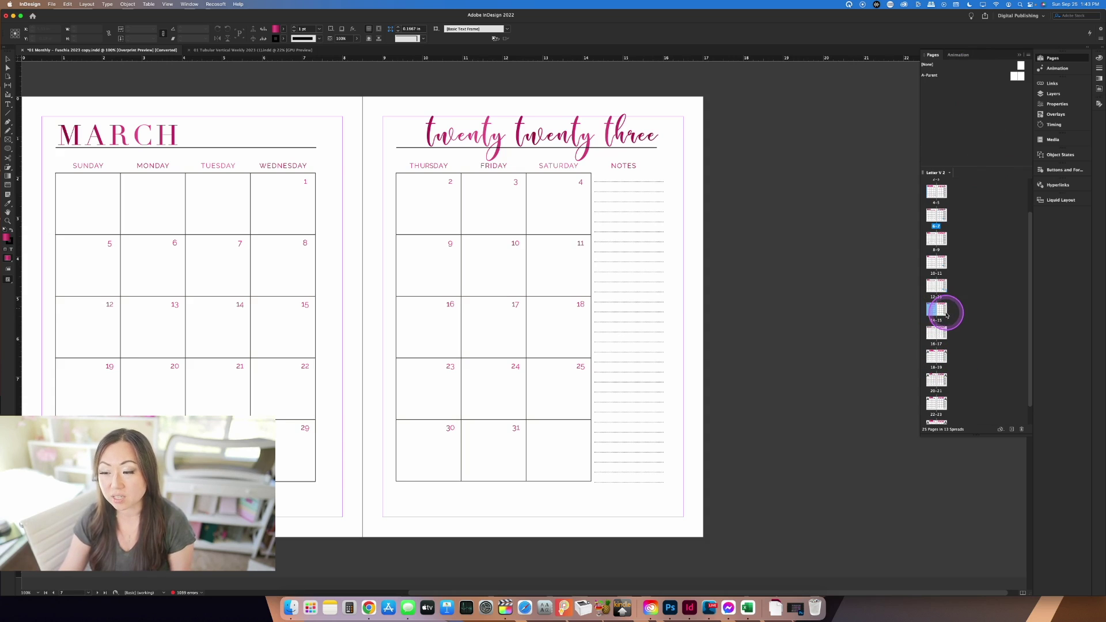
pyautogui.doubleClick(947, 314)
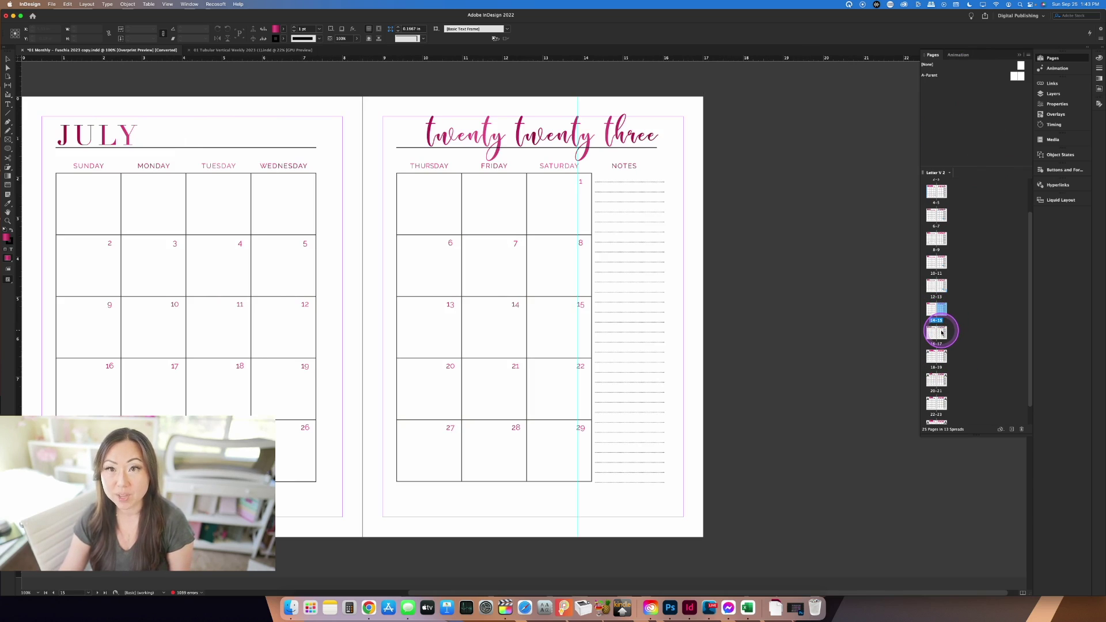
# Step: Enlarge the parent pages area further and open the A-Parent spread for editing
pyautogui.moveTo(985, 166); pyautogui.dragTo(976, 187)
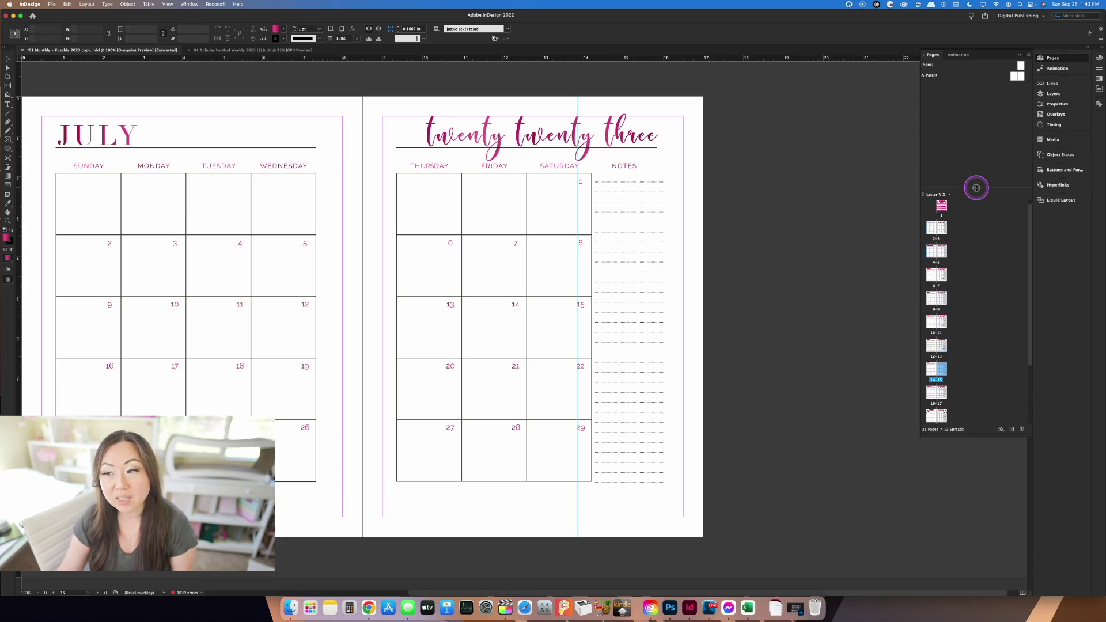
pyautogui.click(1016, 76)
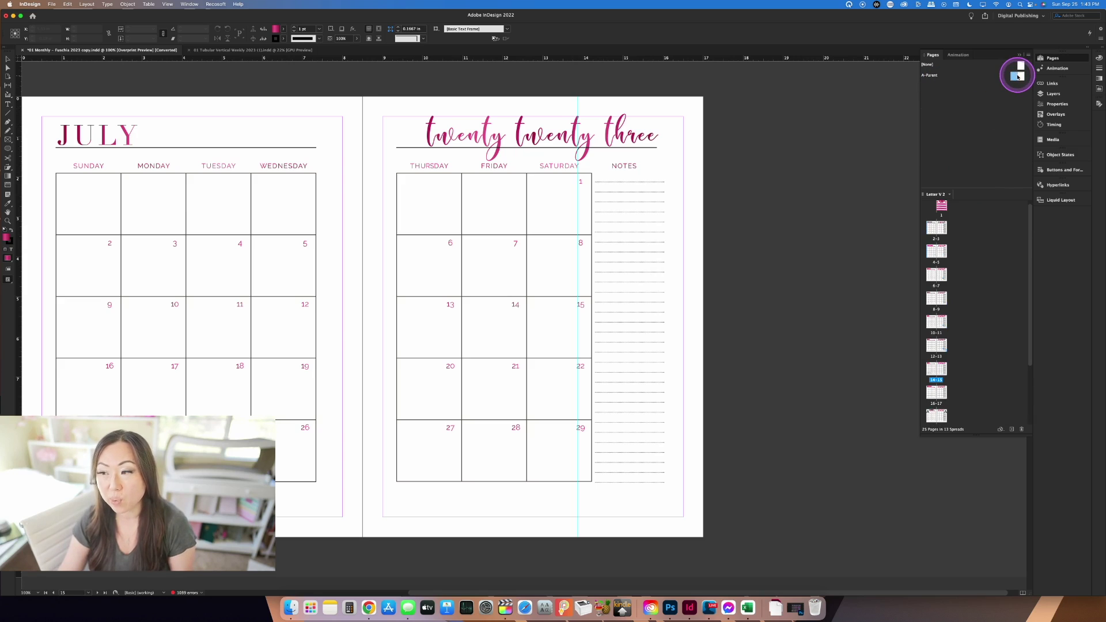
pyautogui.doubleClick(1018, 76)
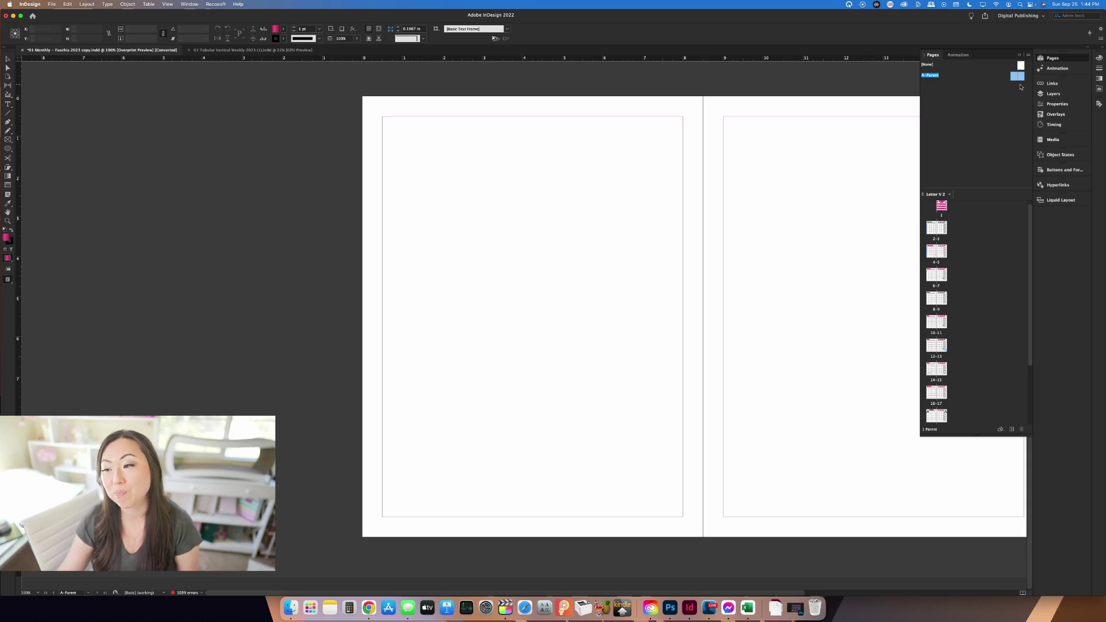
# Step: Duplicate the blank A-Parent spread and its copies to add three more two-page parent spreads
pyautogui.moveTo(1018, 77); pyautogui.dragTo(1024, 81)
pyautogui.rightClick(1023, 81)
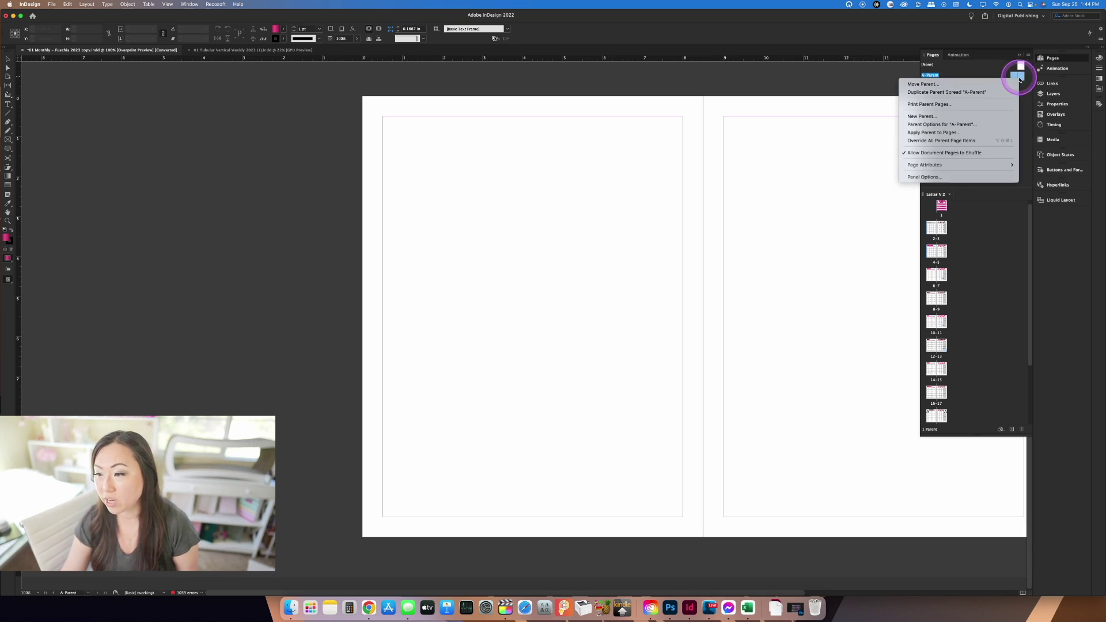
pyautogui.click(986, 93)
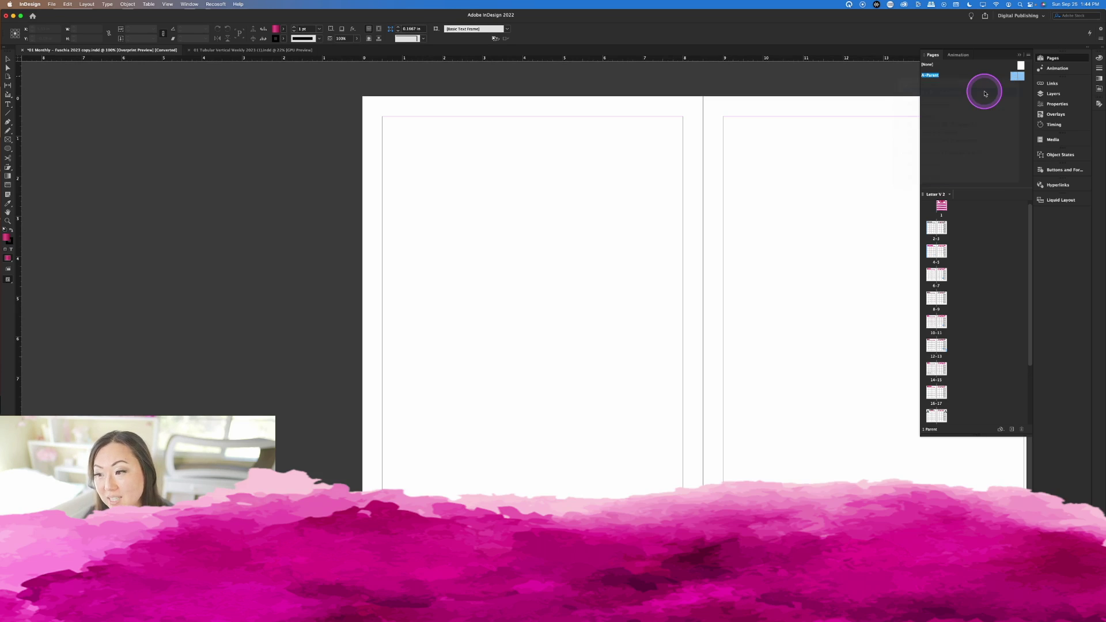
pyautogui.rightClick(1006, 87)
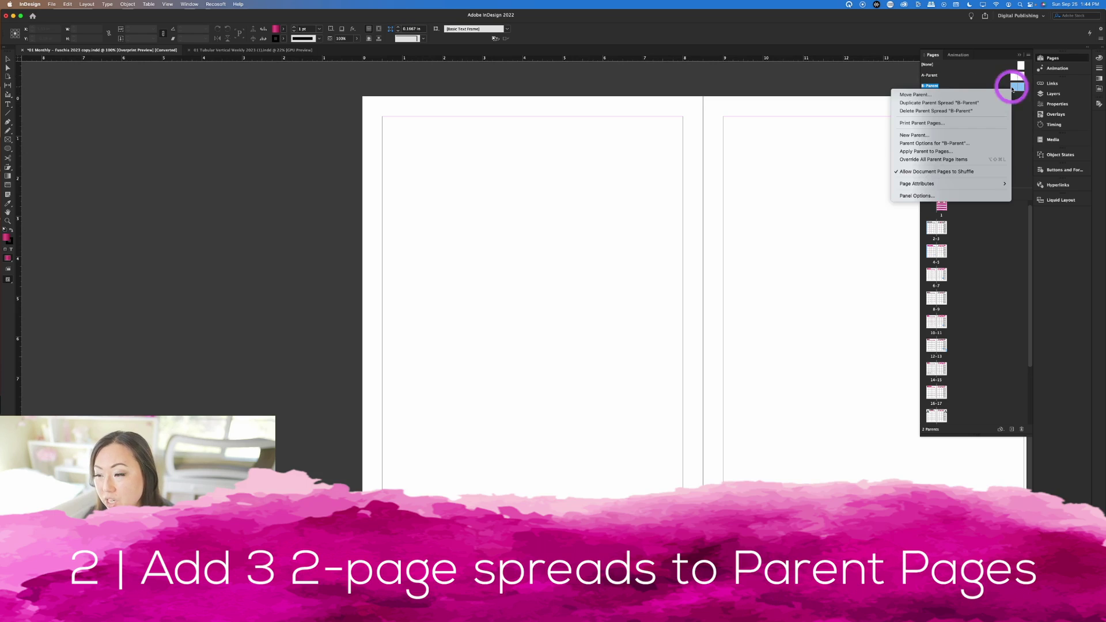
pyautogui.click(992, 106)
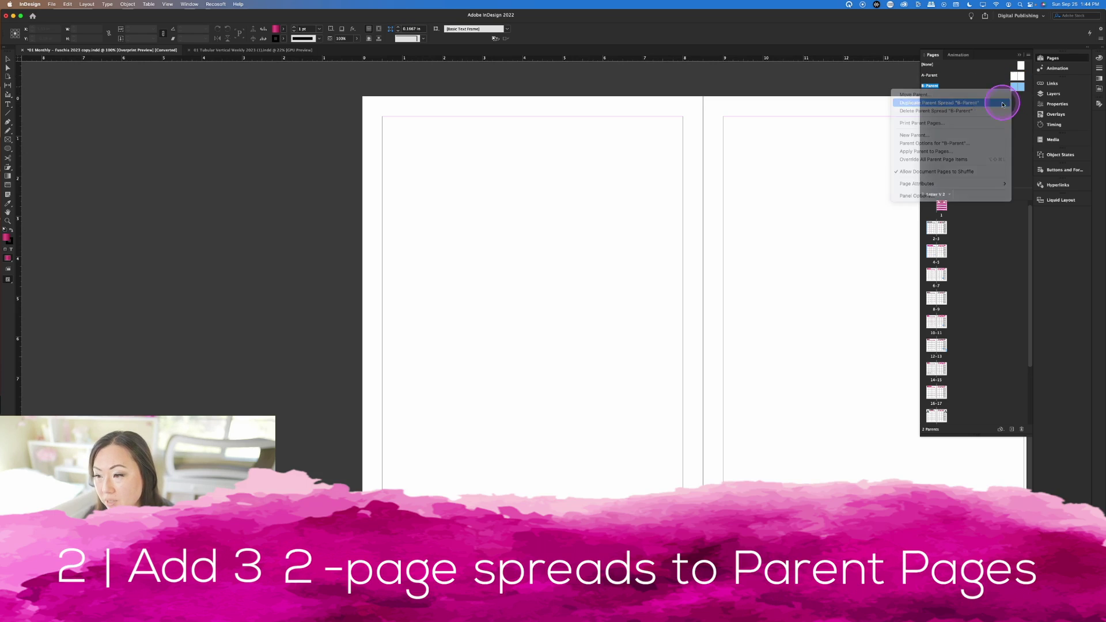
pyautogui.rightClick(1013, 101)
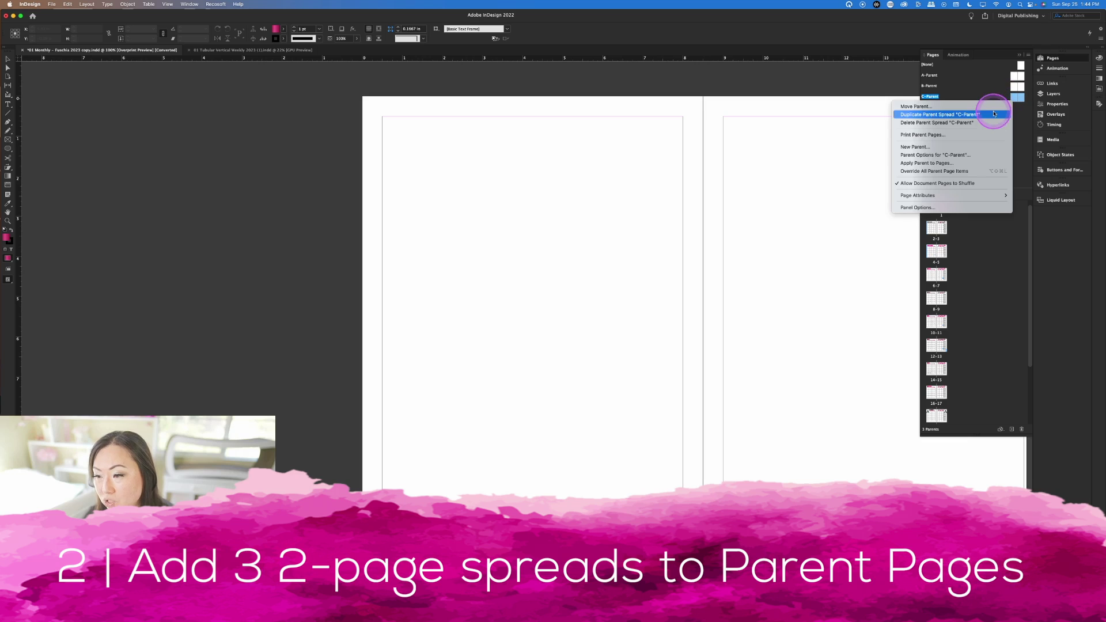
pyautogui.click(973, 114)
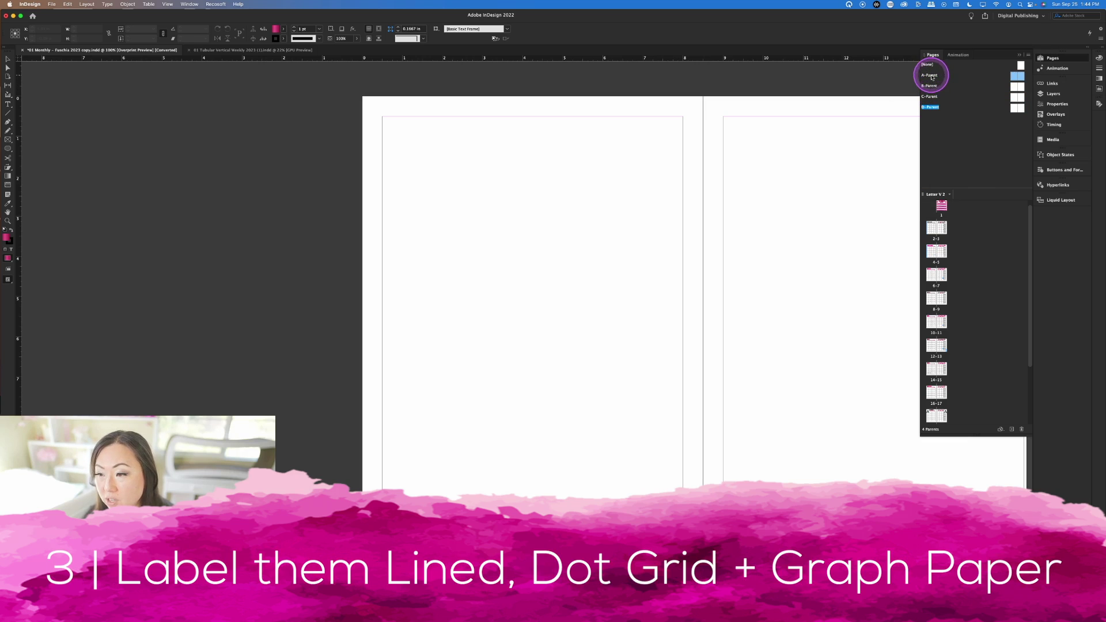
# Step: Change the A-Parent spread's prefix to 0 and its name to BLANK
pyautogui.rightClick(930, 76)
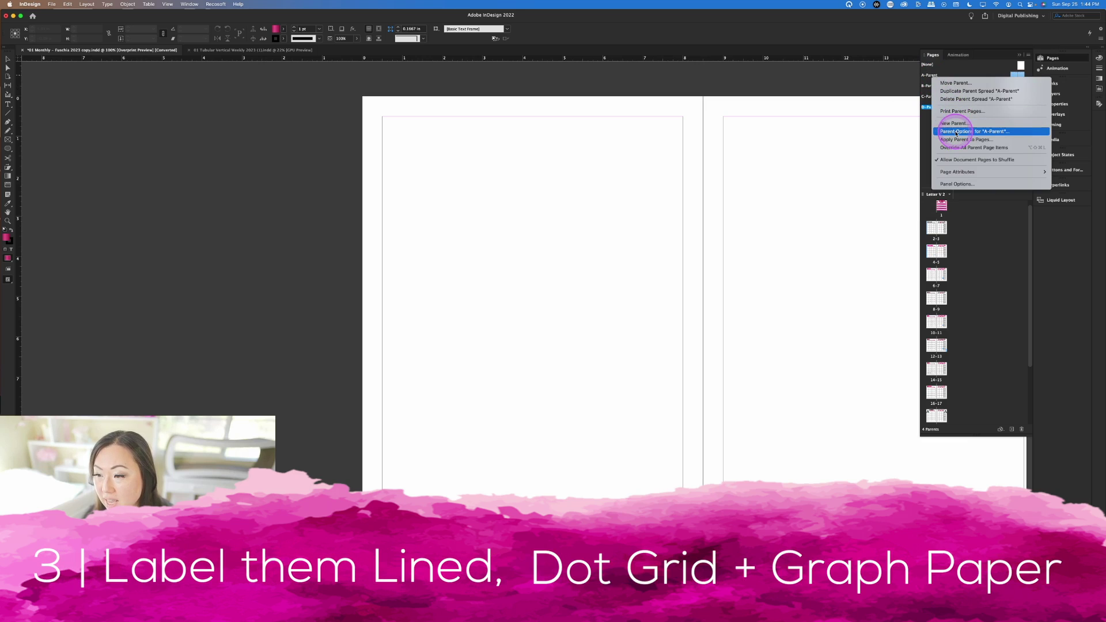
pyautogui.click(959, 131)
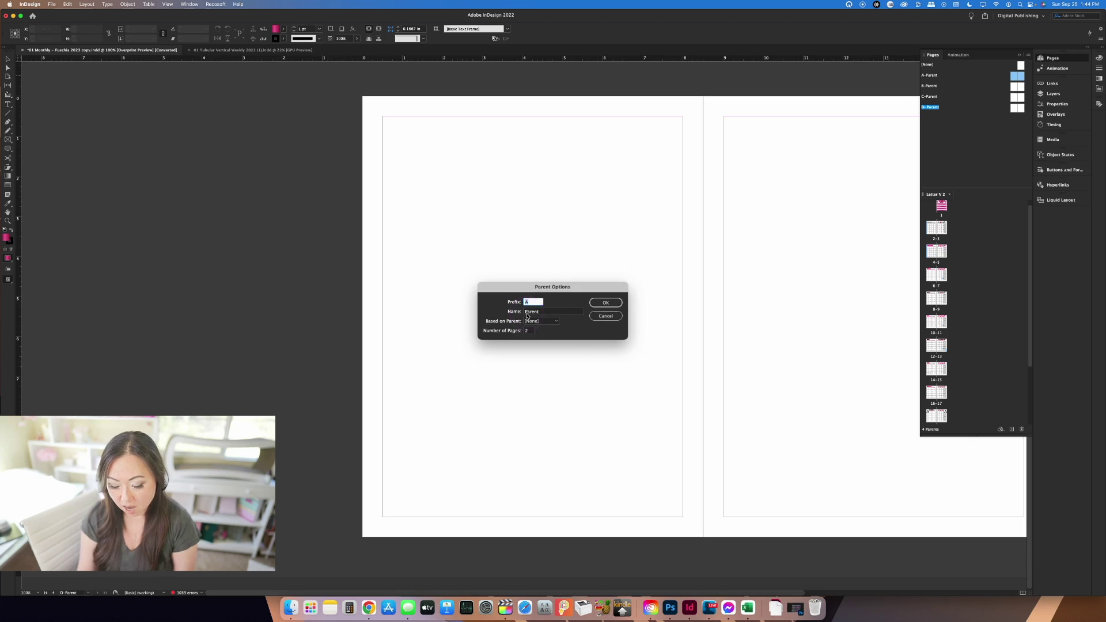
pyautogui.press('Tab')
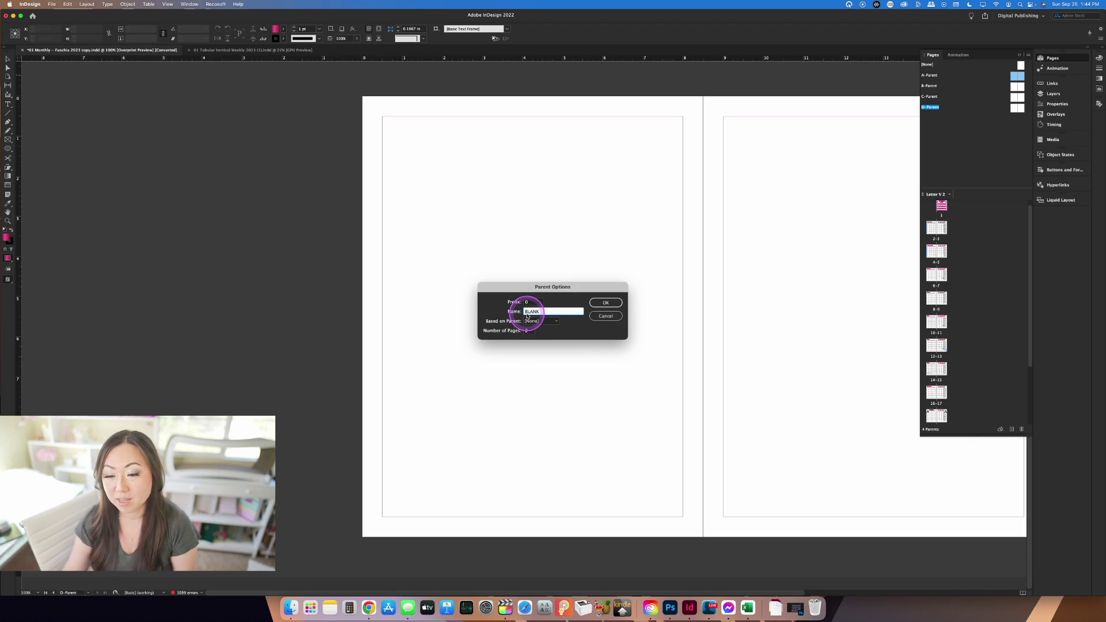
pyautogui.write('BLANK')
pyautogui.click(594, 305)
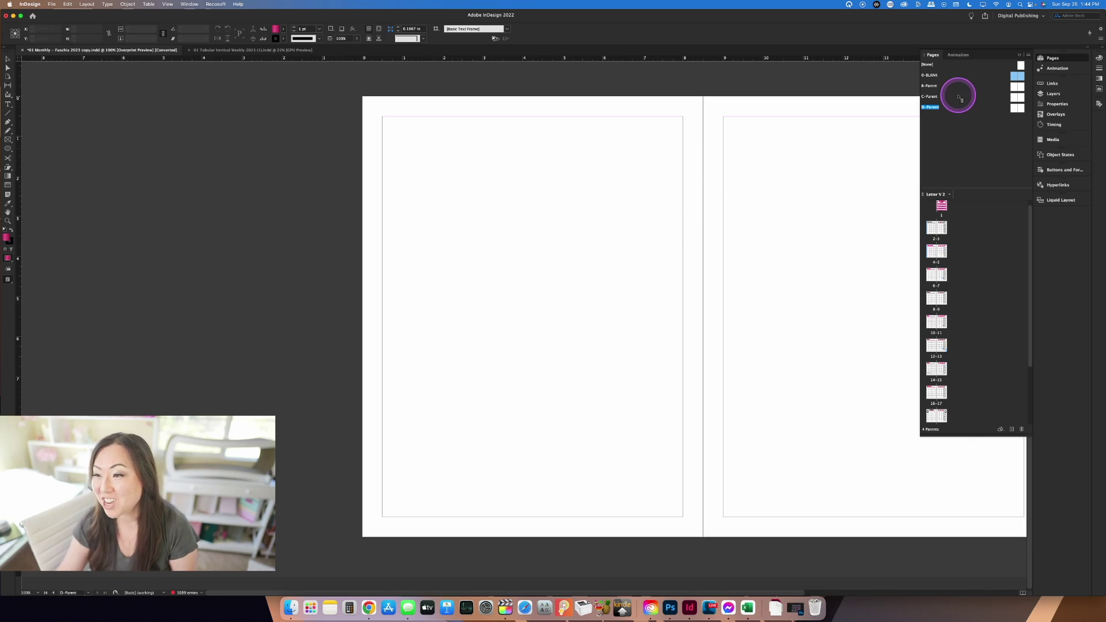
# Step: Change the B-Parent spread's prefix to 1 and its name to Lined
pyautogui.rightClick(930, 85)
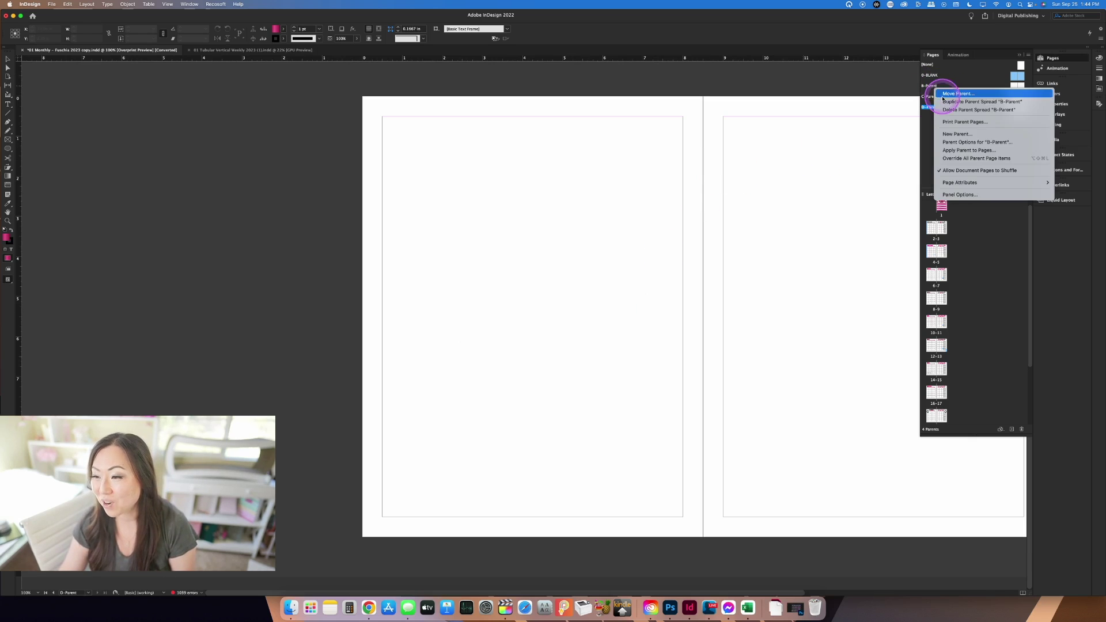
pyautogui.click(958, 142)
pyautogui.press('Tab')
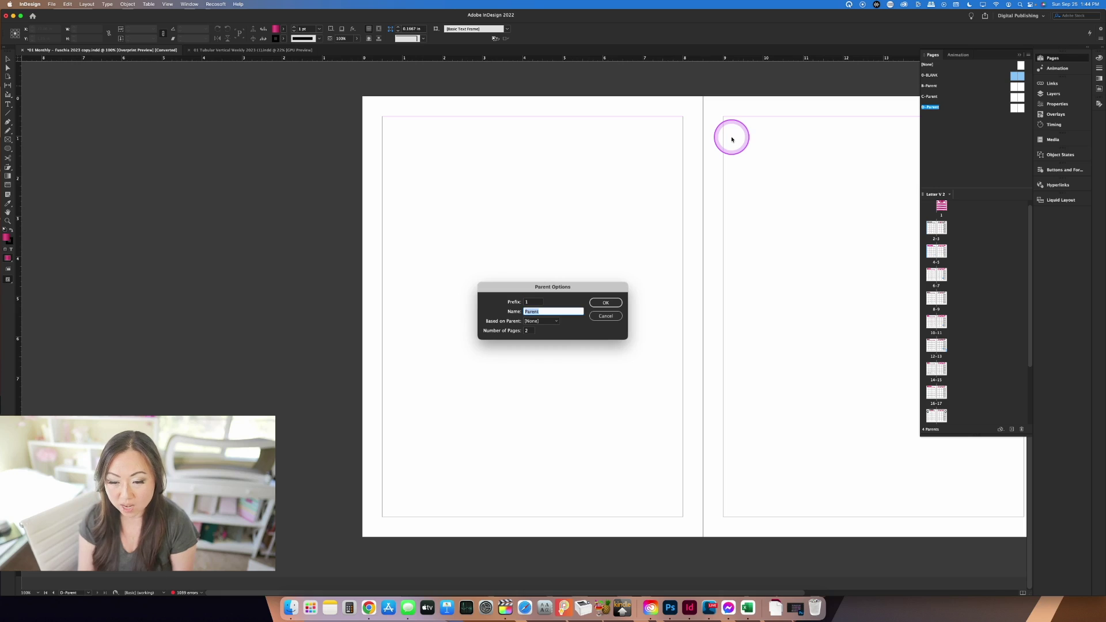
pyautogui.write('Lined')
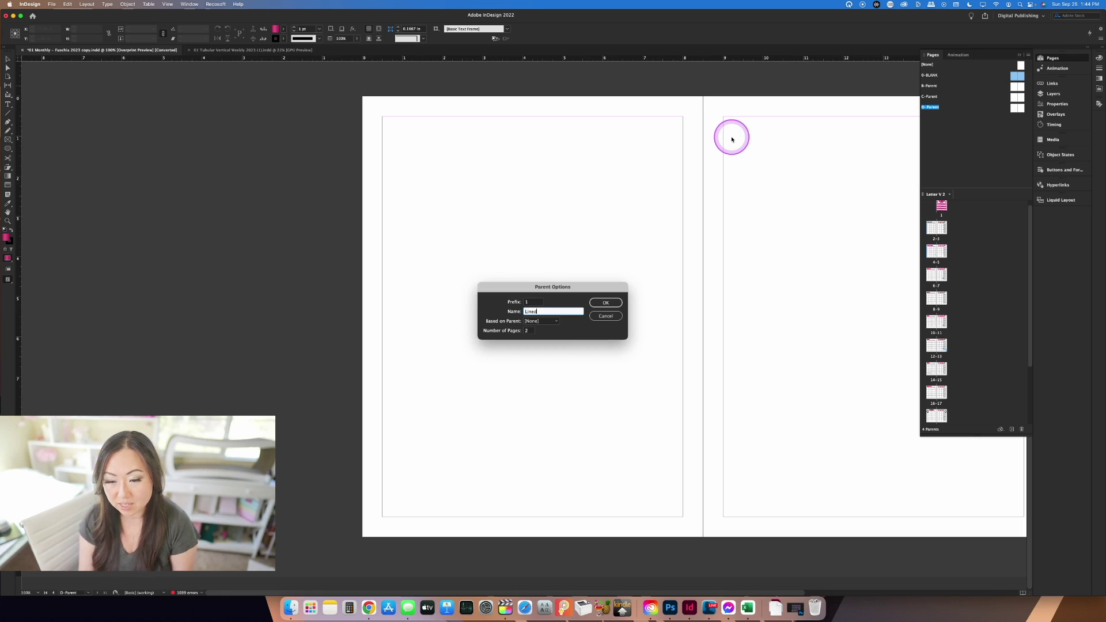
pyautogui.press('Return')
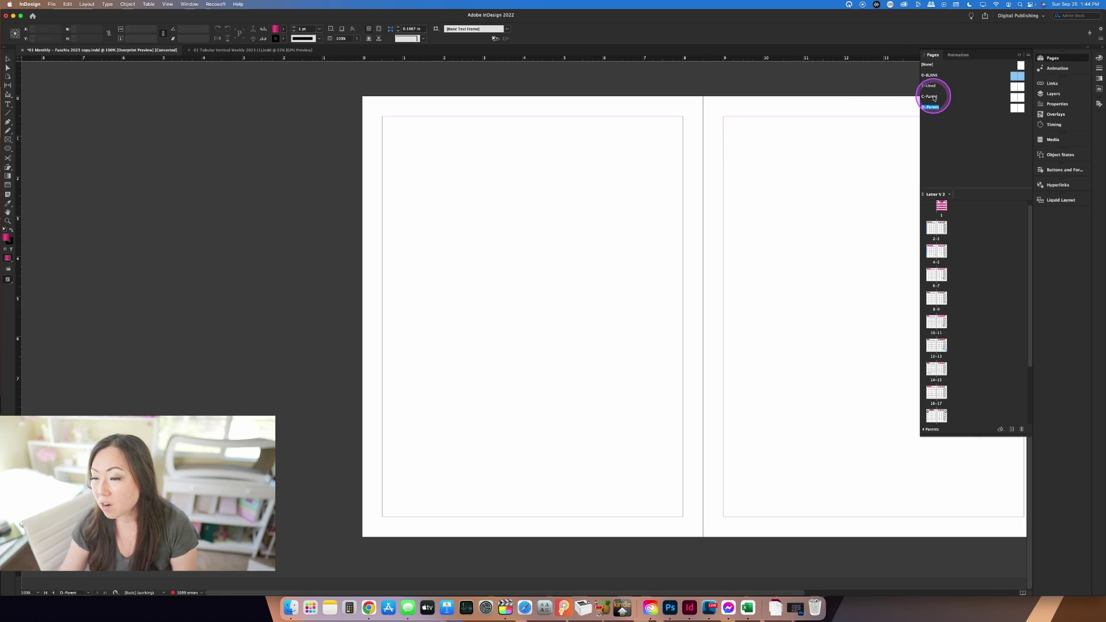
# Step: Change the C-Parent spread's prefix to 2 and its name to Dot Grid
pyautogui.rightClick(934, 98)
pyautogui.click(958, 152)
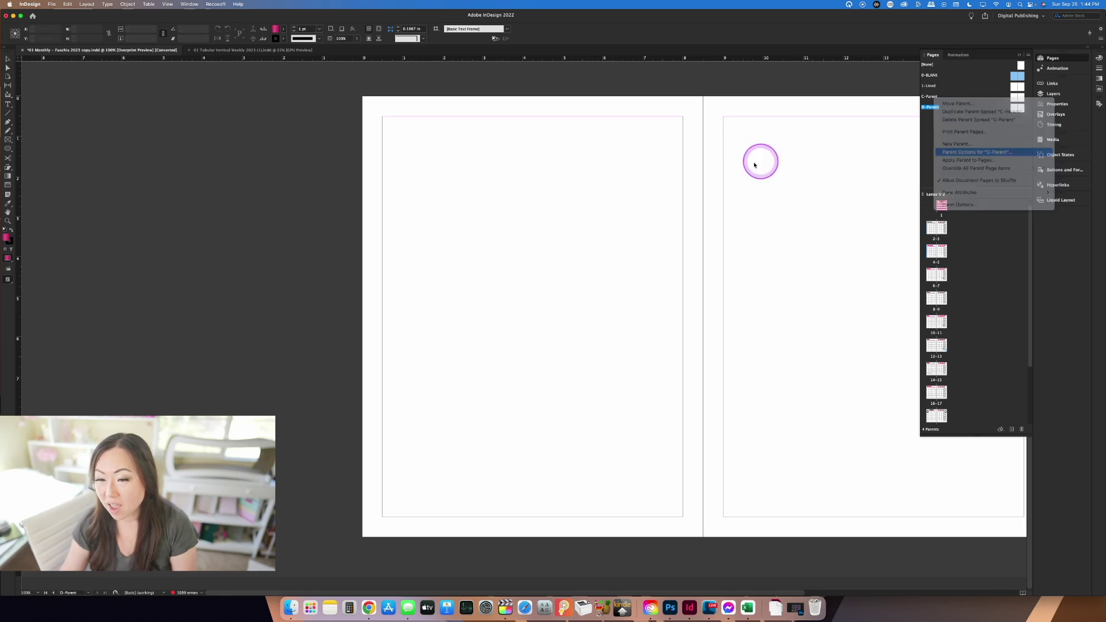
pyautogui.write('2')
pyautogui.press('Tab')
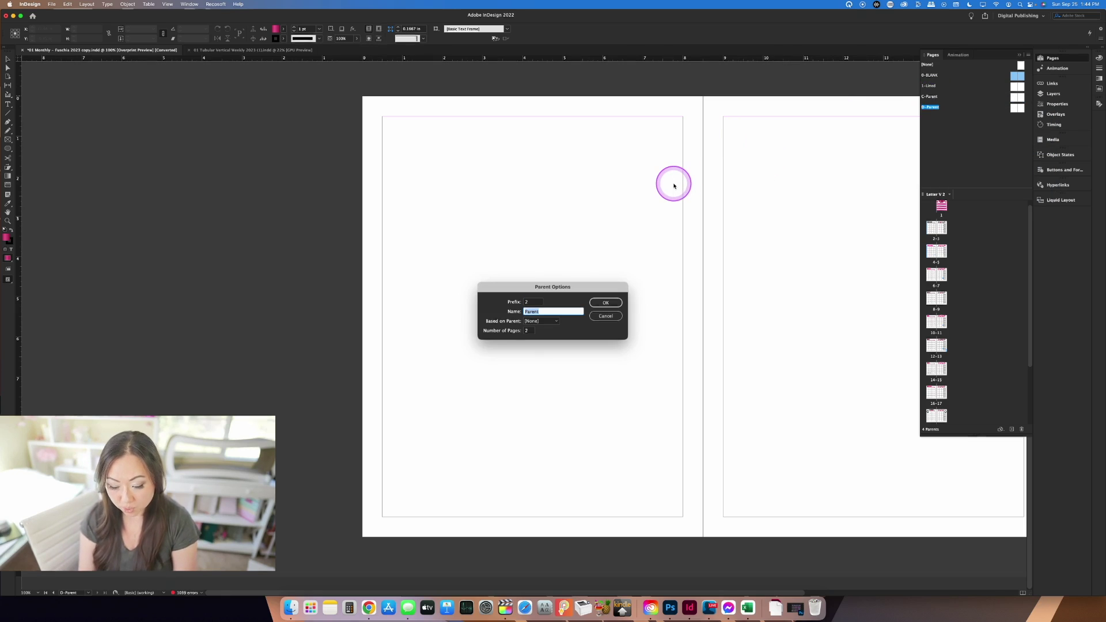
pyautogui.write('Dot Grid')
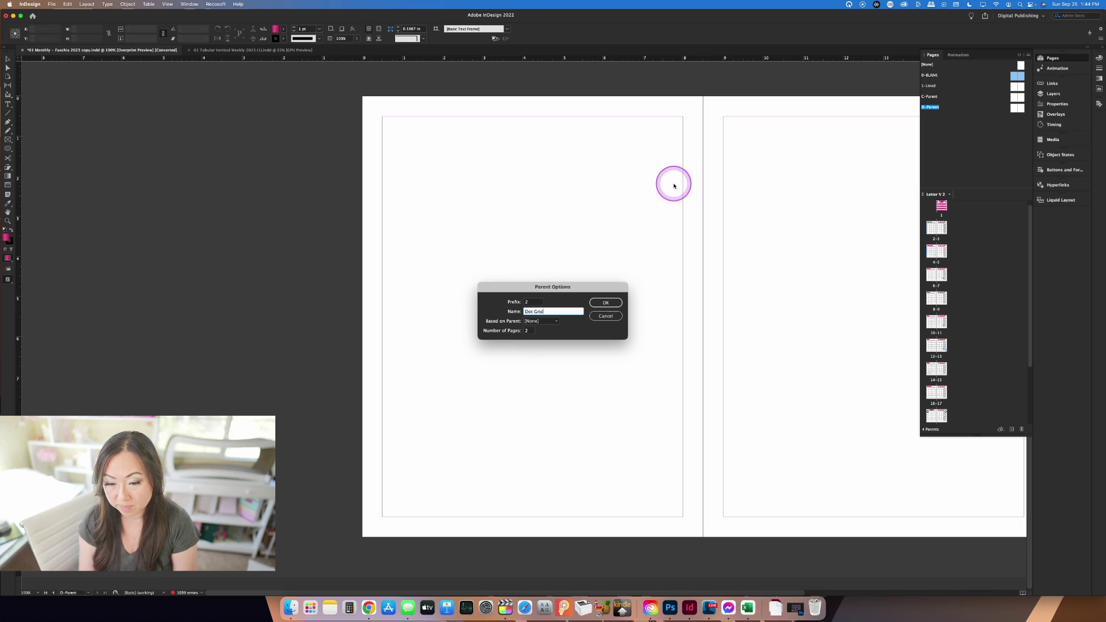
pyautogui.press('Return')
# Step: Change the D-Parent spread's prefix to 3 and its name to Graph Paper
pyautogui.rightClick(935, 107)
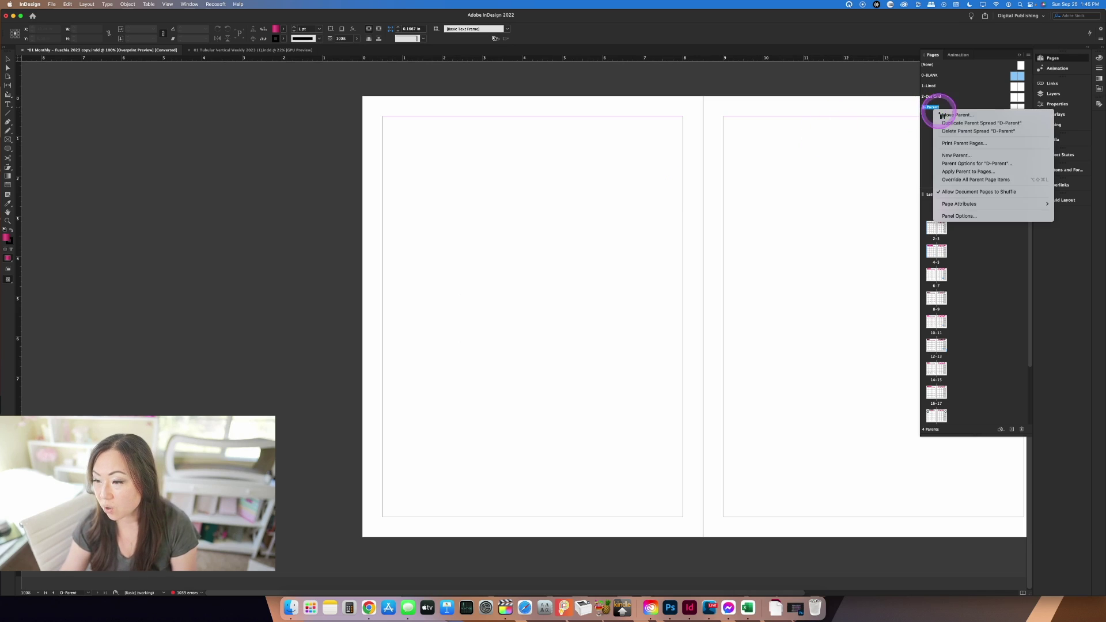
pyautogui.click(952, 164)
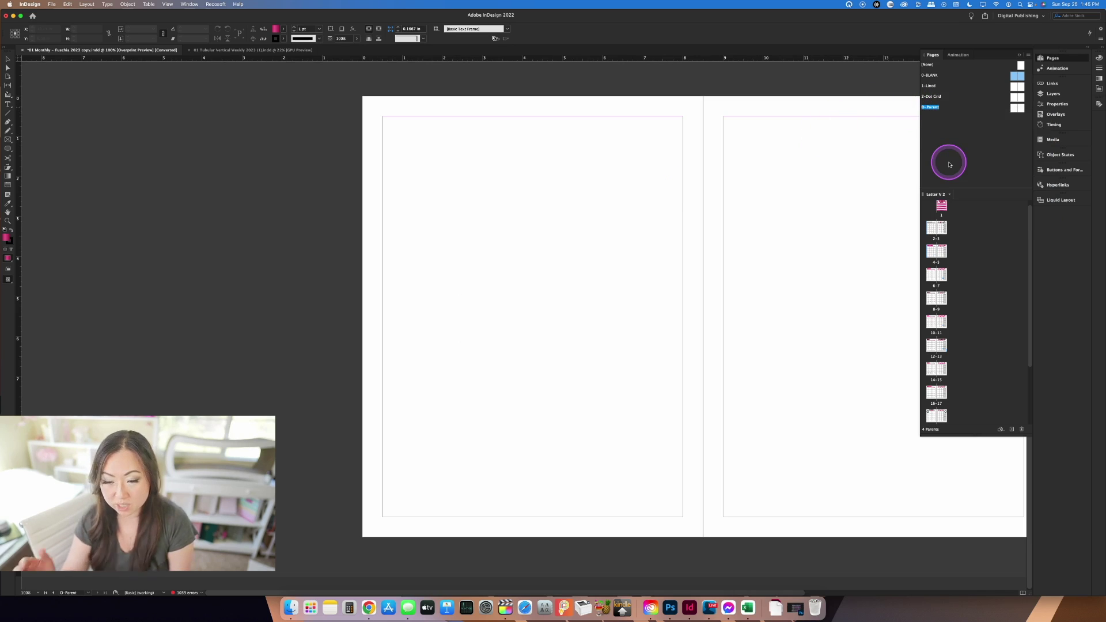
pyautogui.press('Tab')
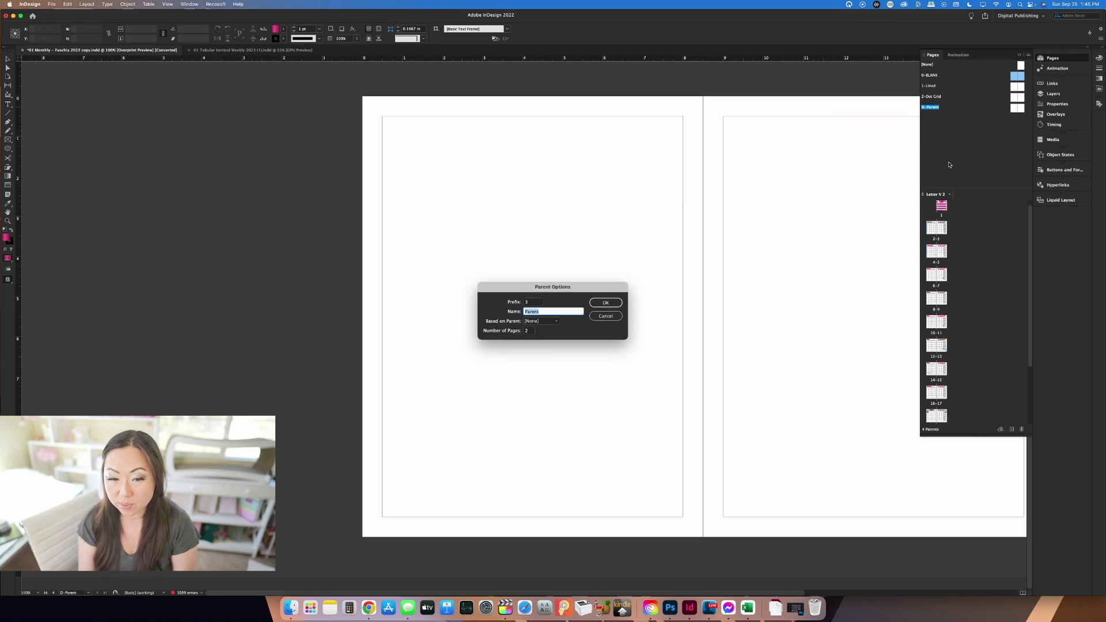
pyautogui.write('Graph Pape')
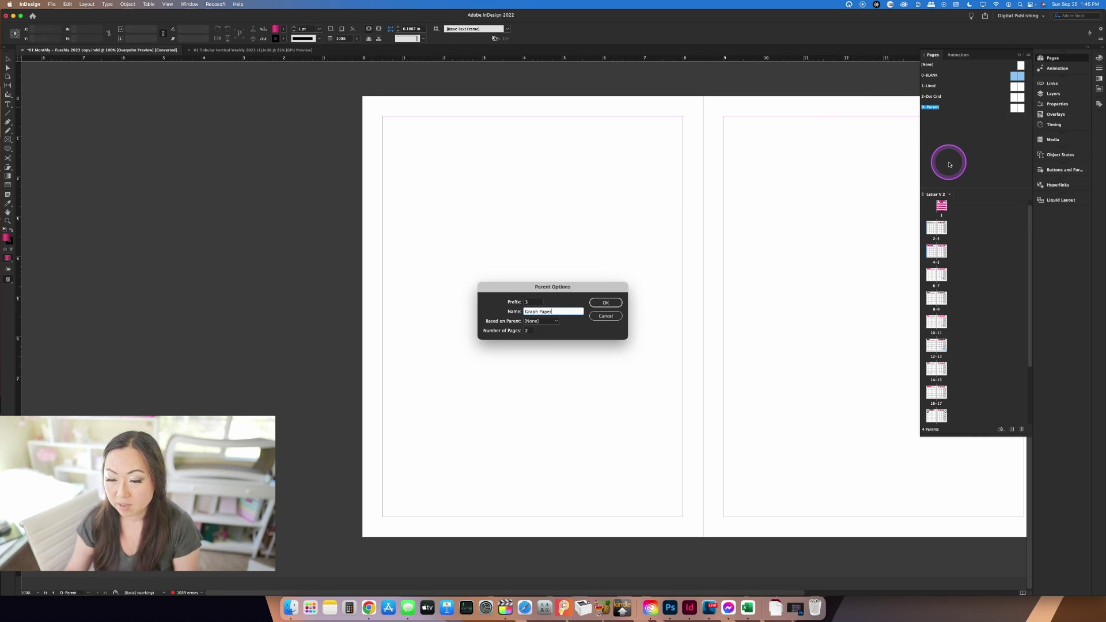
pyautogui.press('Return')
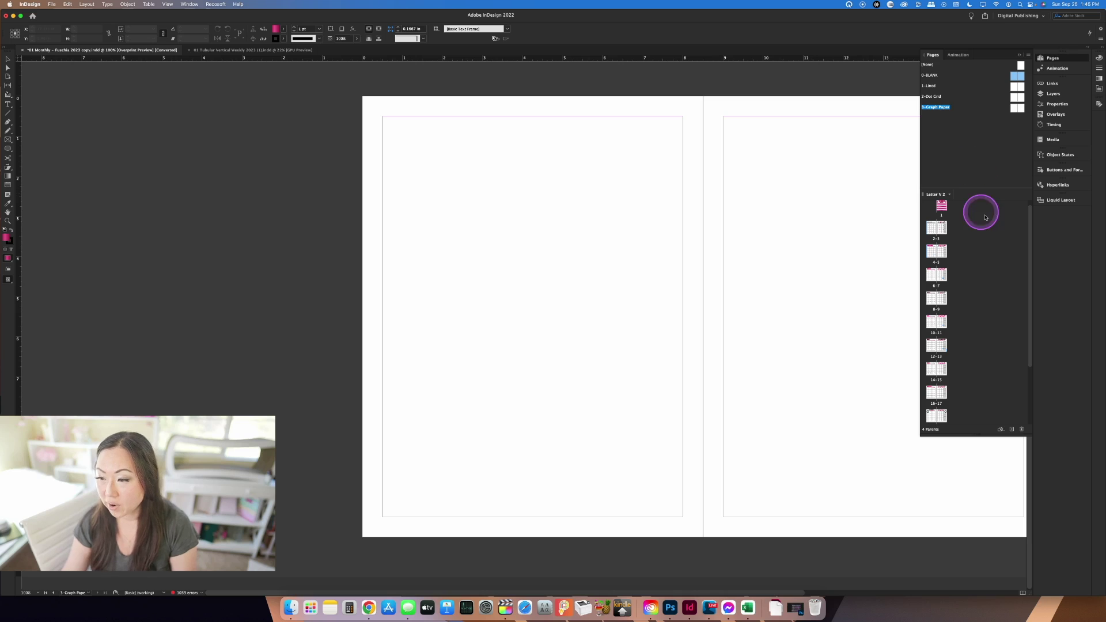
# Step: Open the 1-Lined parent spread for editing and display the document's paragraph styles
pyautogui.doubleClick(1017, 87)
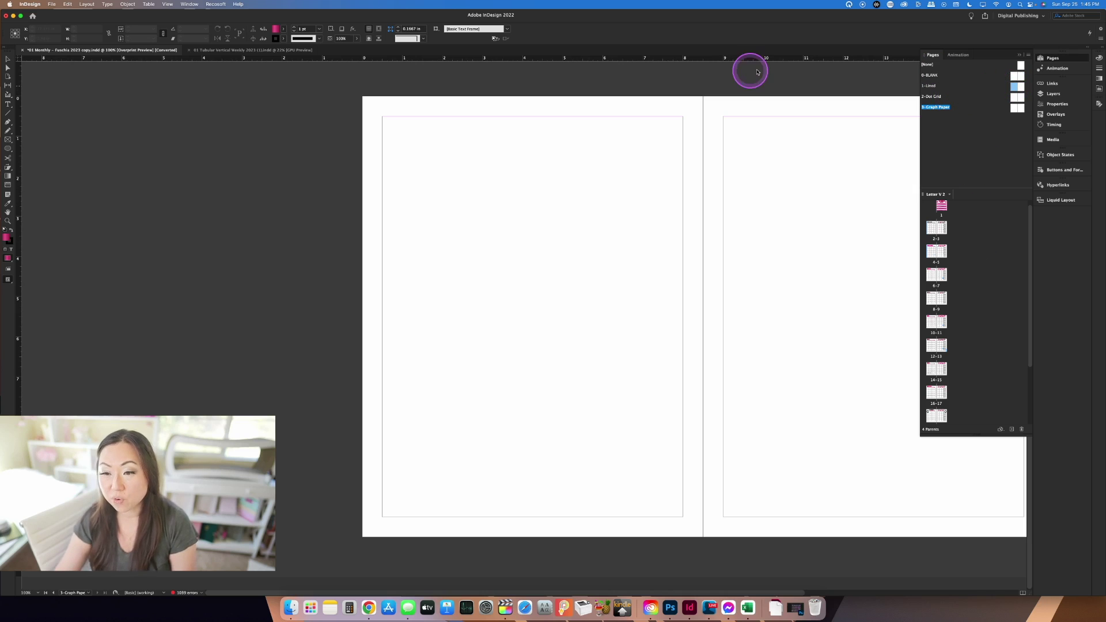
pyautogui.click(191, 4)
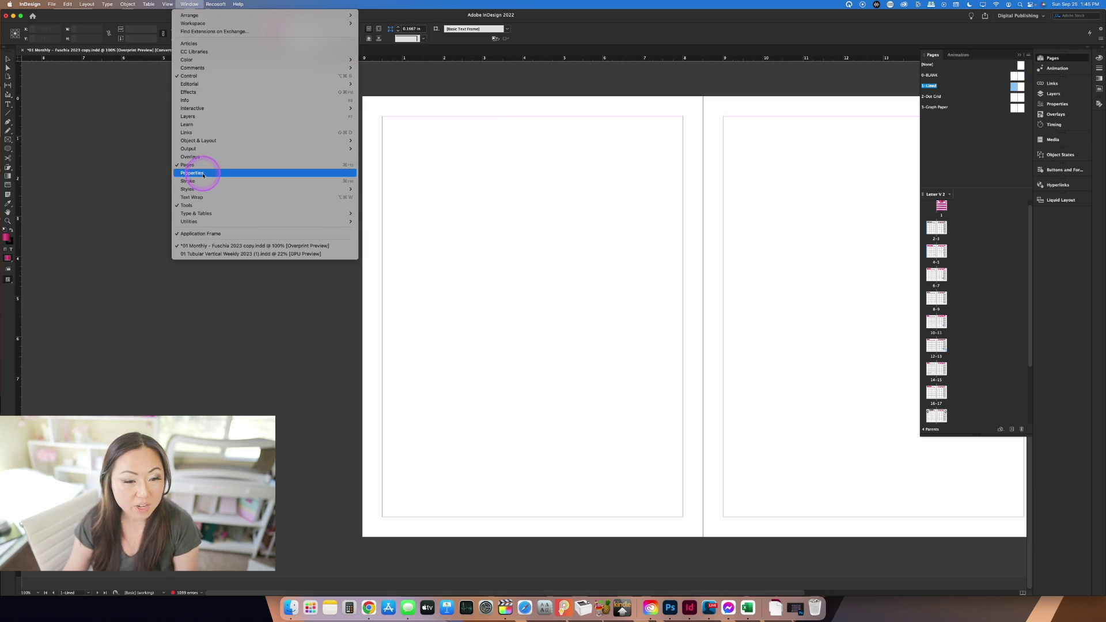
pyautogui.moveTo(210, 192)
pyautogui.click(381, 213)
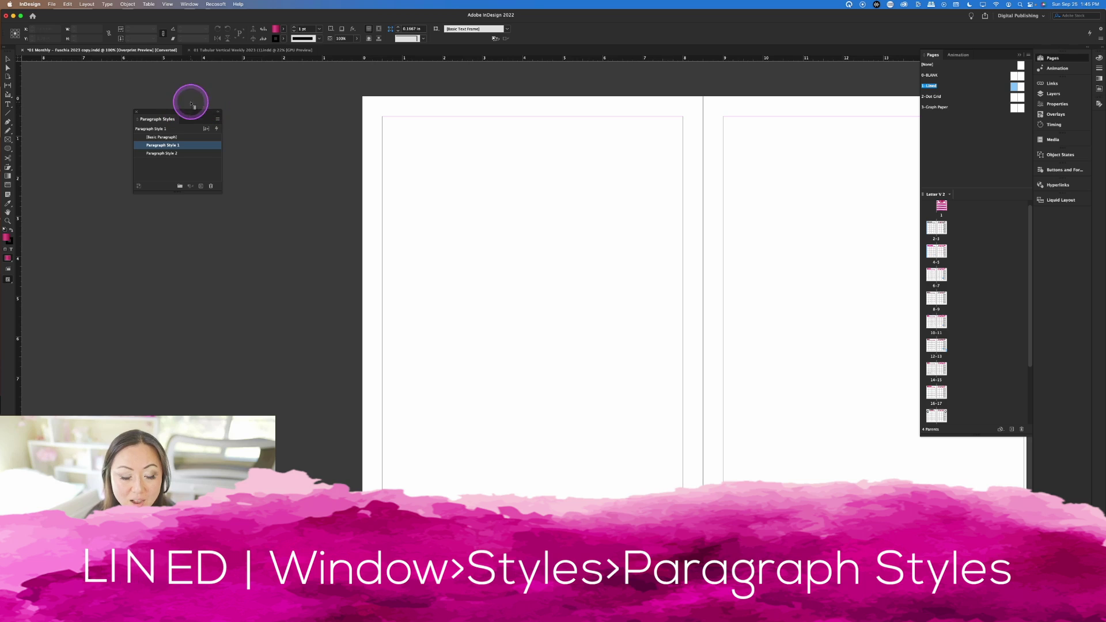
# Step: Create a new paragraph style, open its options and enter Lined Pages as the style name
pyautogui.click(200, 186)
pyautogui.click(165, 163)
pyautogui.doubleClick(166, 162)
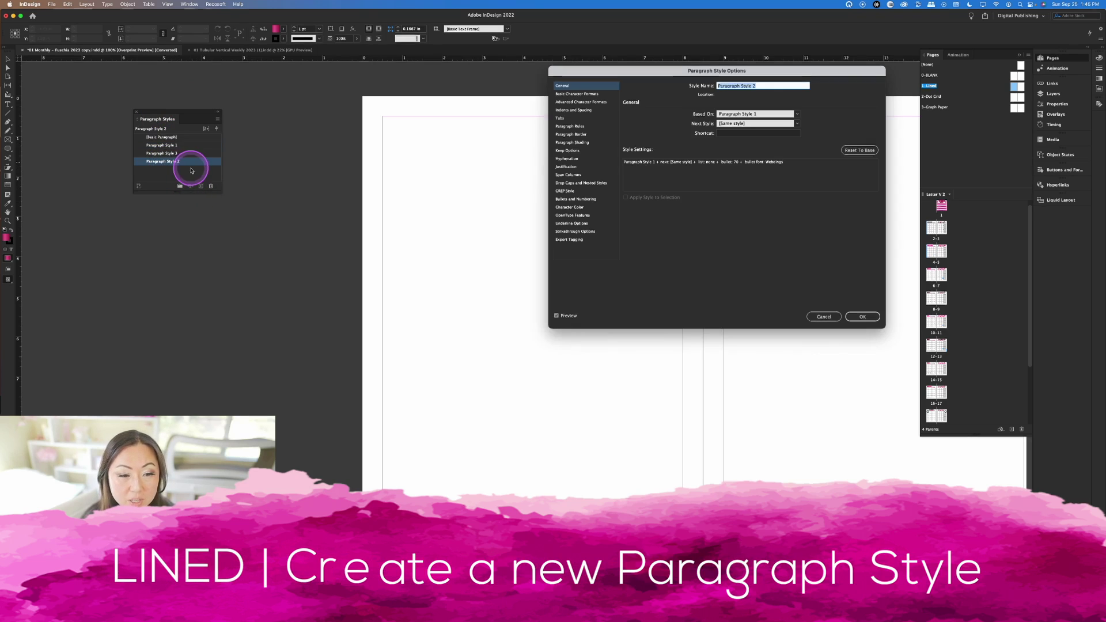
pyautogui.click(751, 86)
pyautogui.tripleClick(752, 87)
pyautogui.write('Lined Pages')
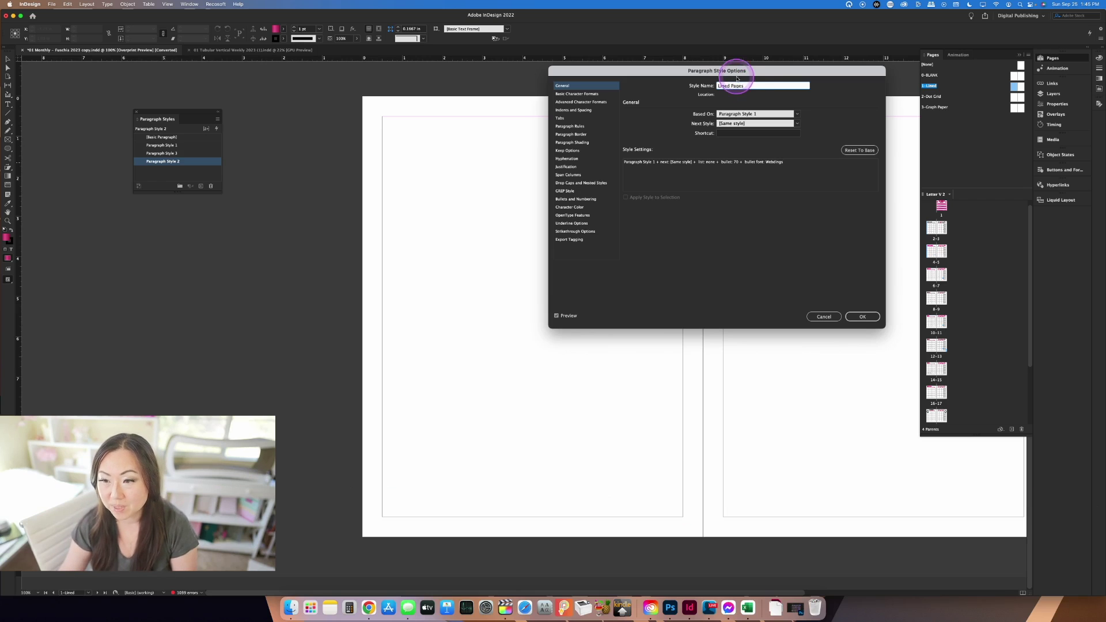
# Step: Set the Lined Pages paragraph style's leading to 20 pt and save the style
pyautogui.moveTo(747, 71); pyautogui.dragTo(298, 133)
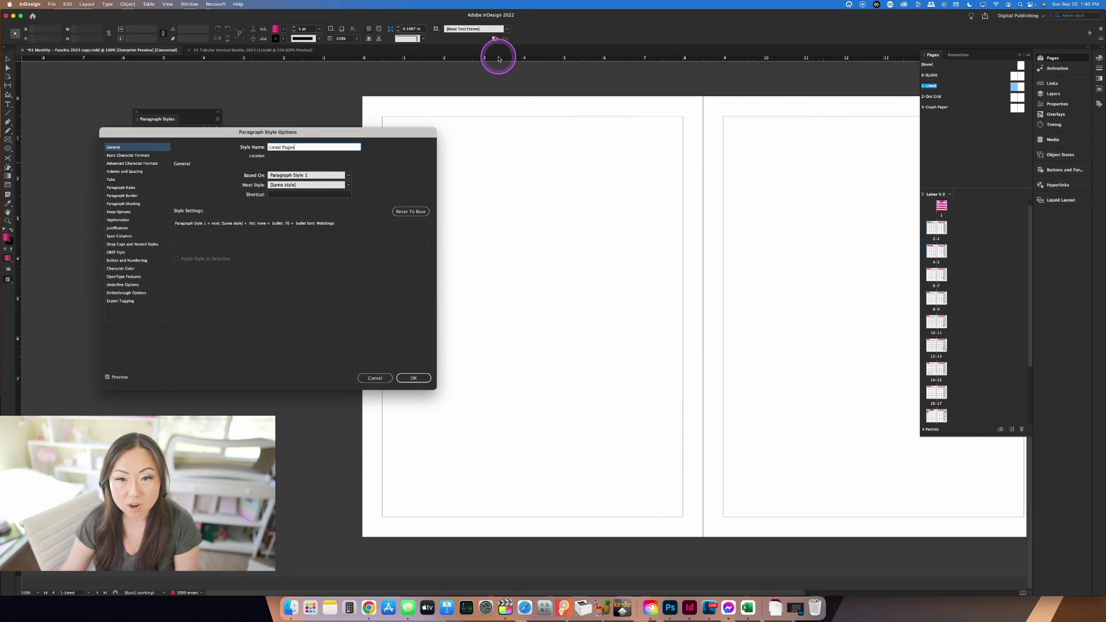
pyautogui.moveTo(388, 132); pyautogui.dragTo(545, 68)
pyautogui.click(286, 91)
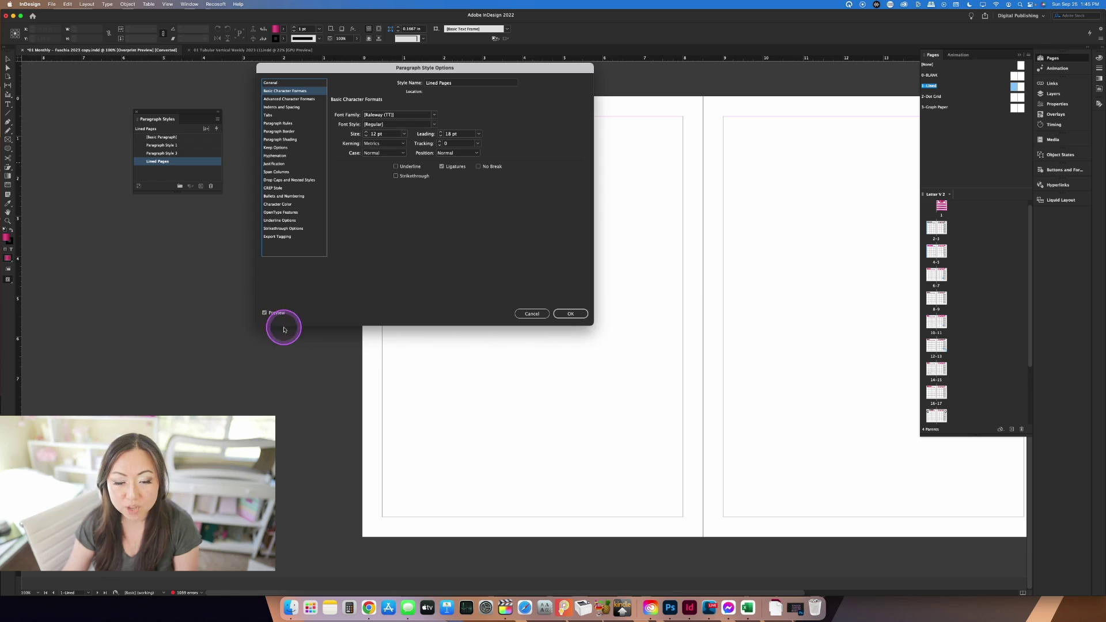
pyautogui.click(461, 135)
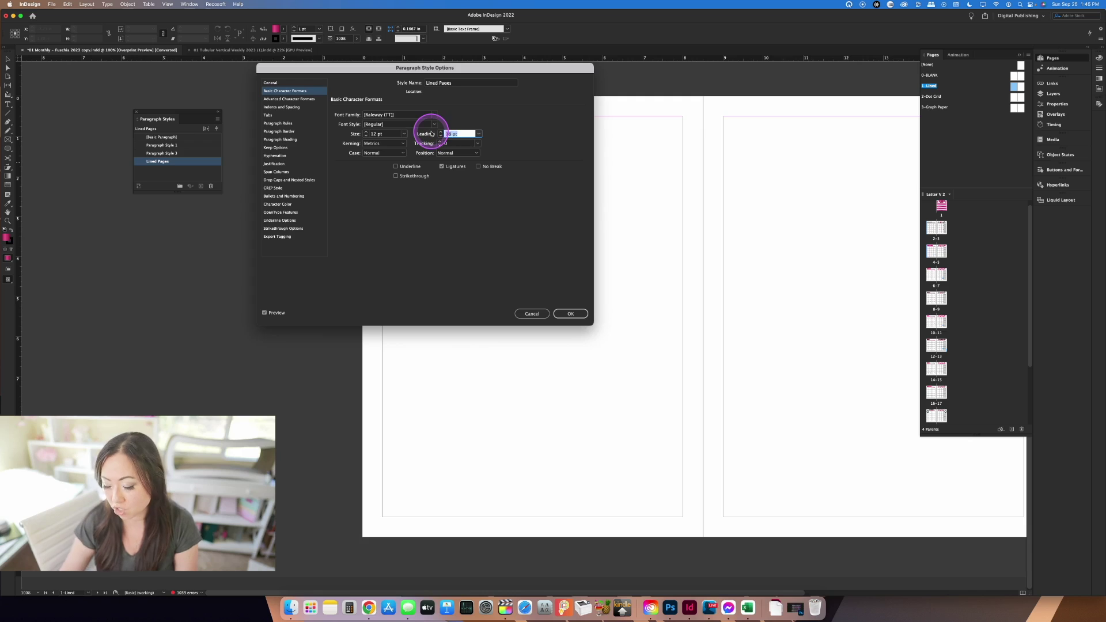
pyautogui.press('Return')
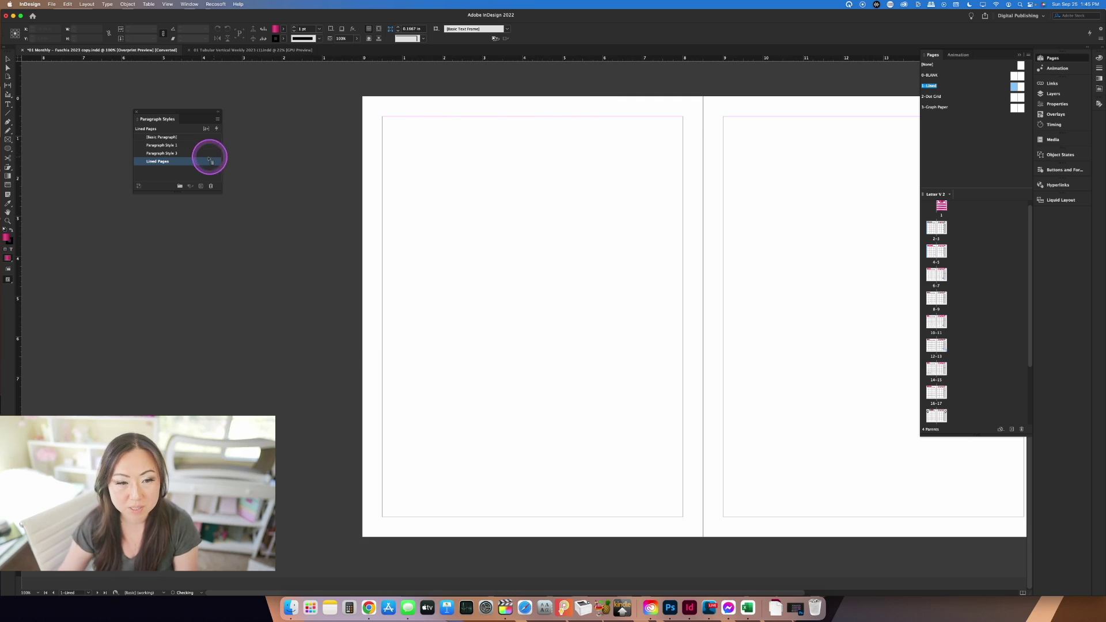
# Step: Change the line type of the Lined Pages style's paragraph rule above to Solid
pyautogui.doubleClick(181, 163)
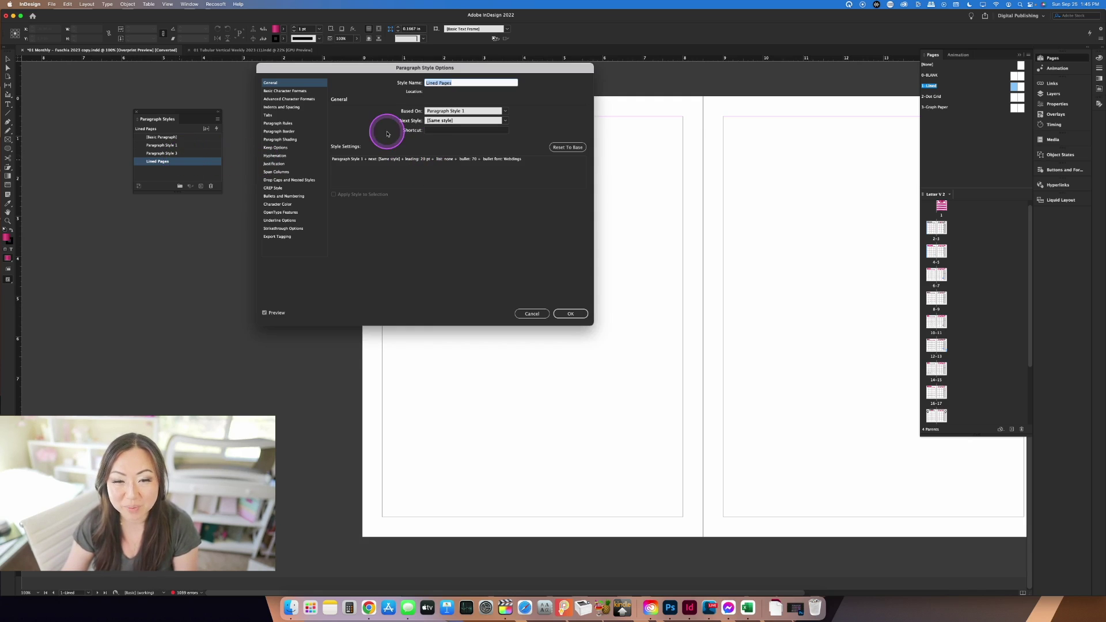
pyautogui.click(278, 123)
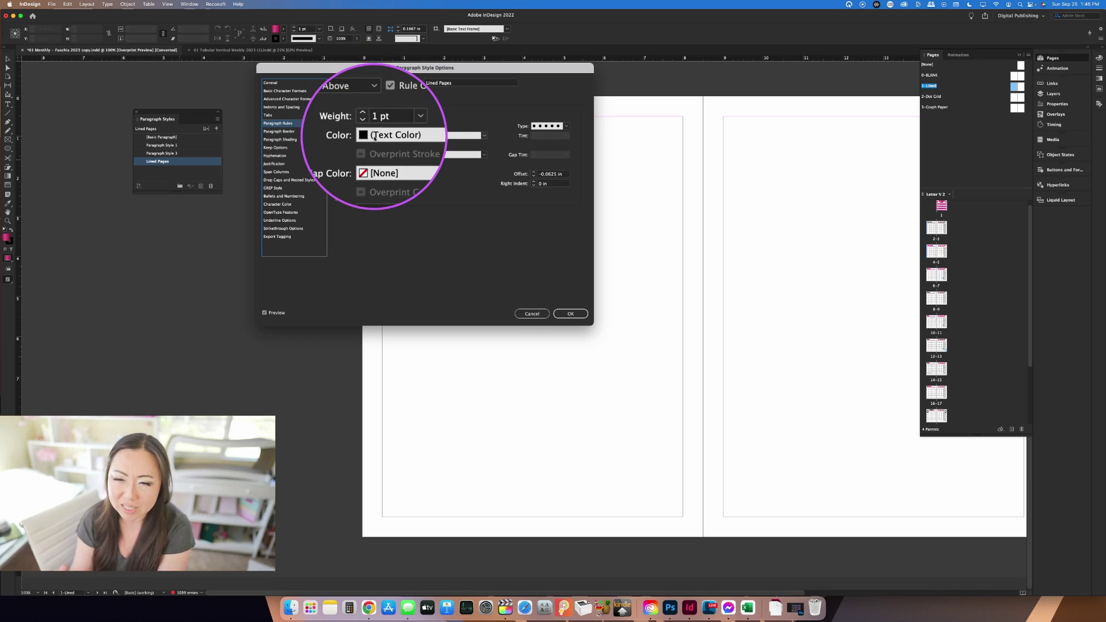
pyautogui.click(567, 126)
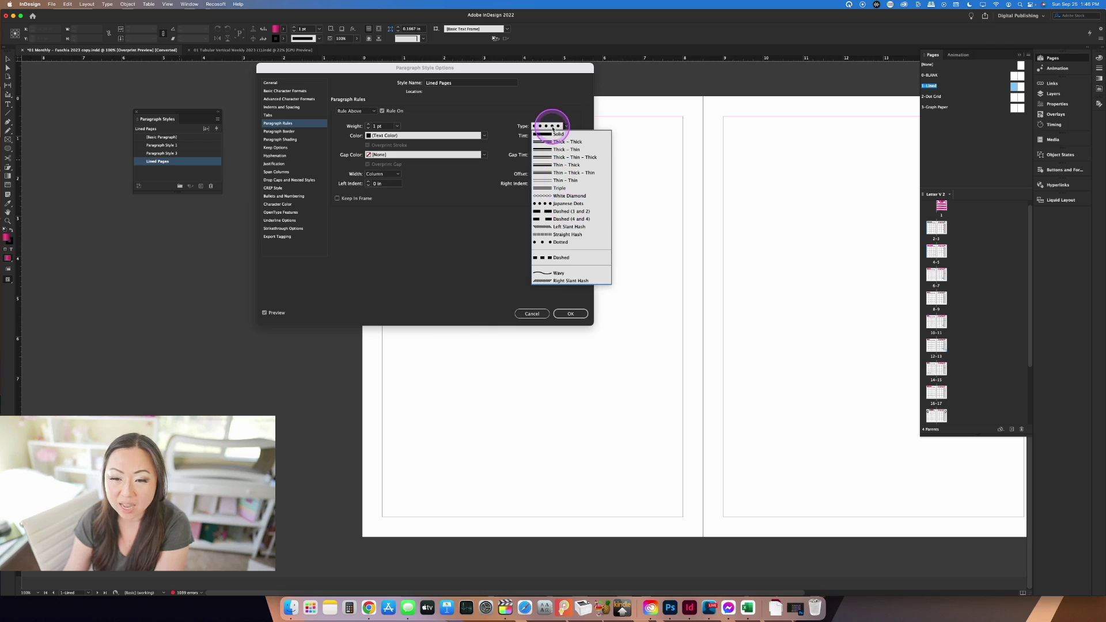
pyautogui.click(557, 135)
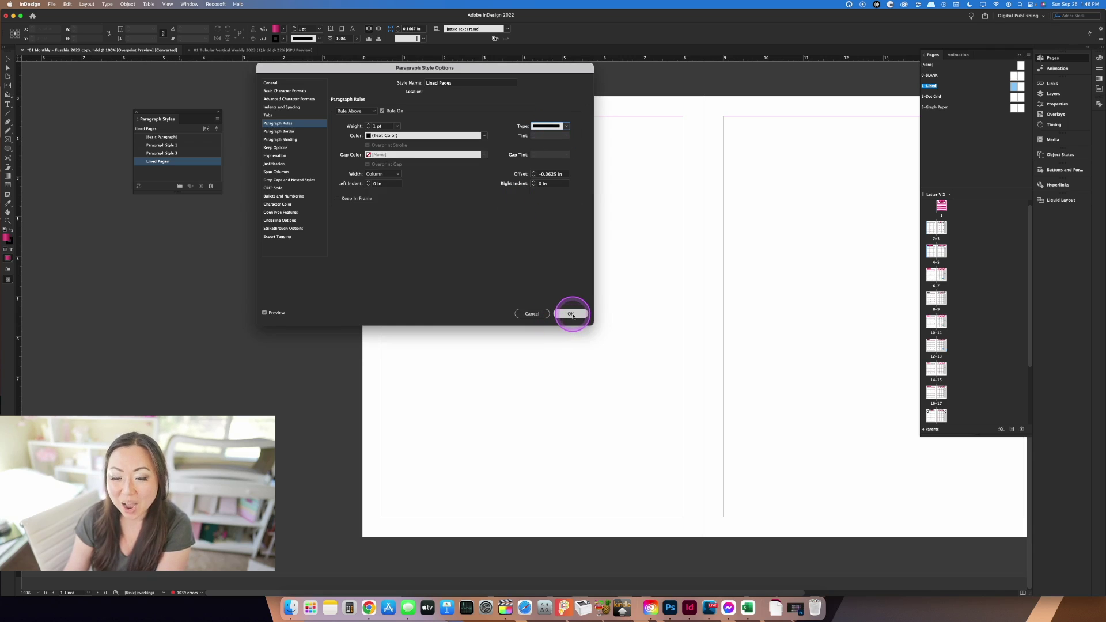
pyautogui.click(570, 314)
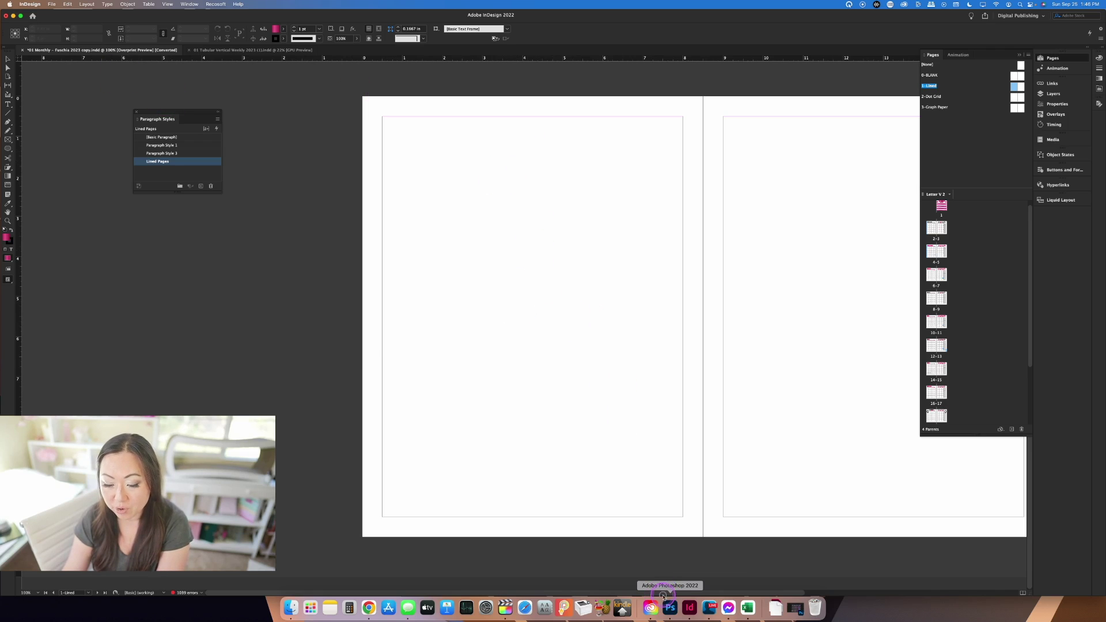
# Step: Choose the Digital Publishing workspace and draw a text frame about 8.5 by 10.6 in, covering the left page below its top margin
pyautogui.moveTo(700, 594); pyautogui.dragTo(735, 593)
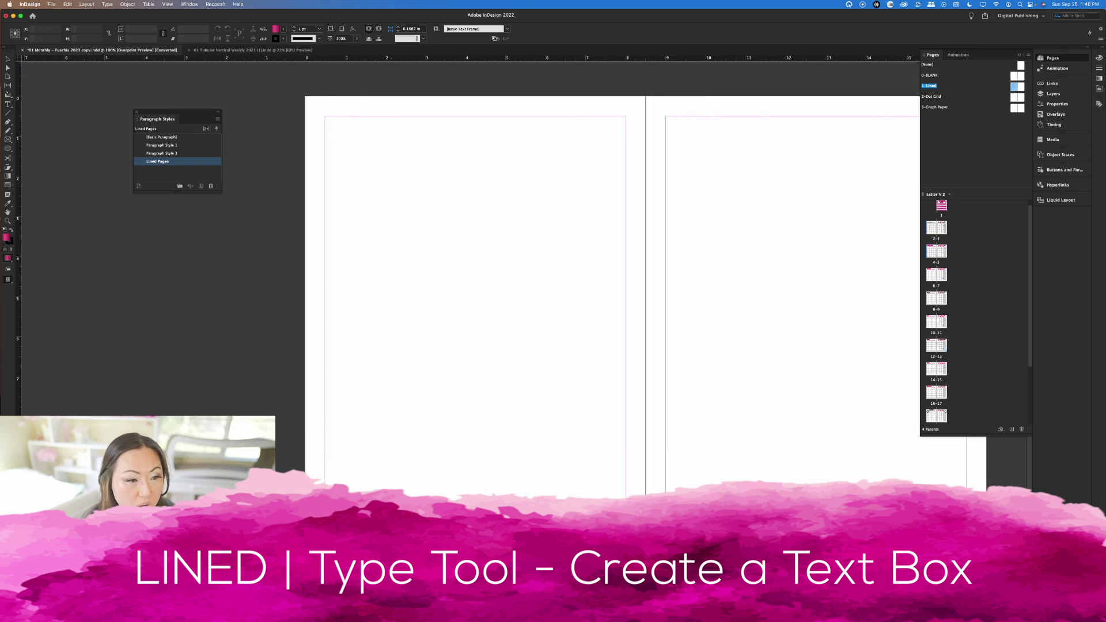
pyautogui.click(9, 103)
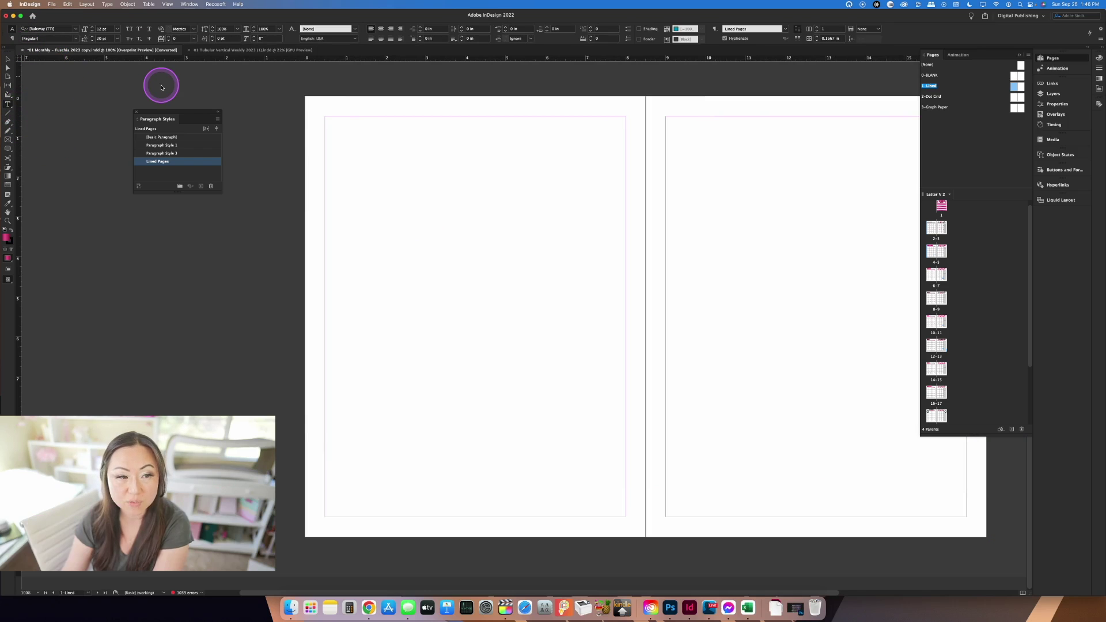
pyautogui.click(201, 4)
pyautogui.click(210, 23)
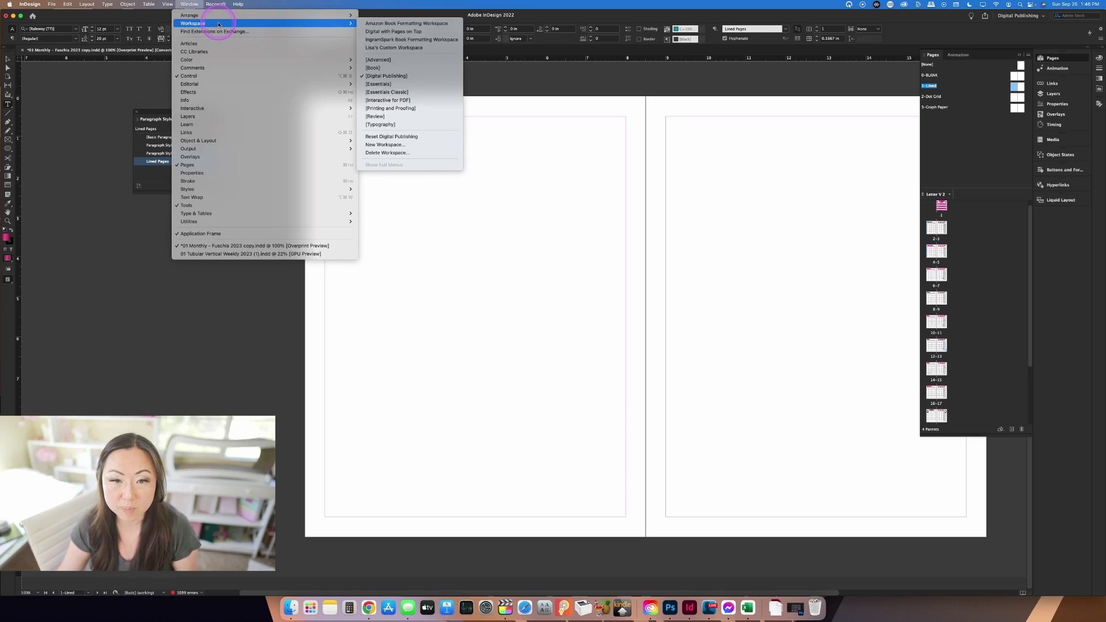
pyautogui.click(409, 76)
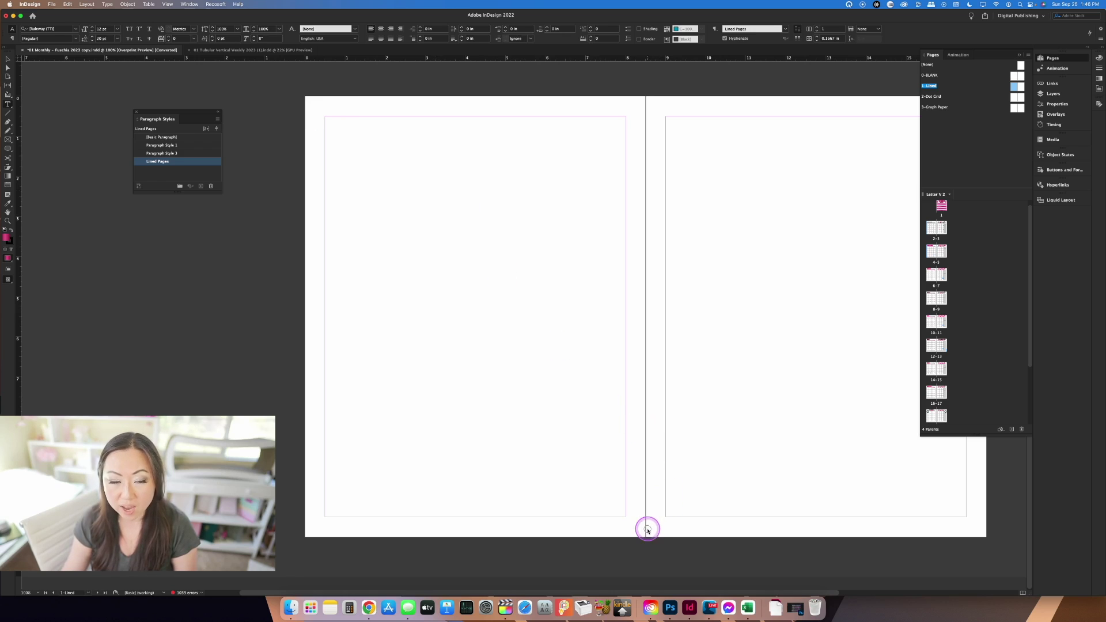
pyautogui.moveTo(305, 117); pyautogui.dragTo(644, 535)
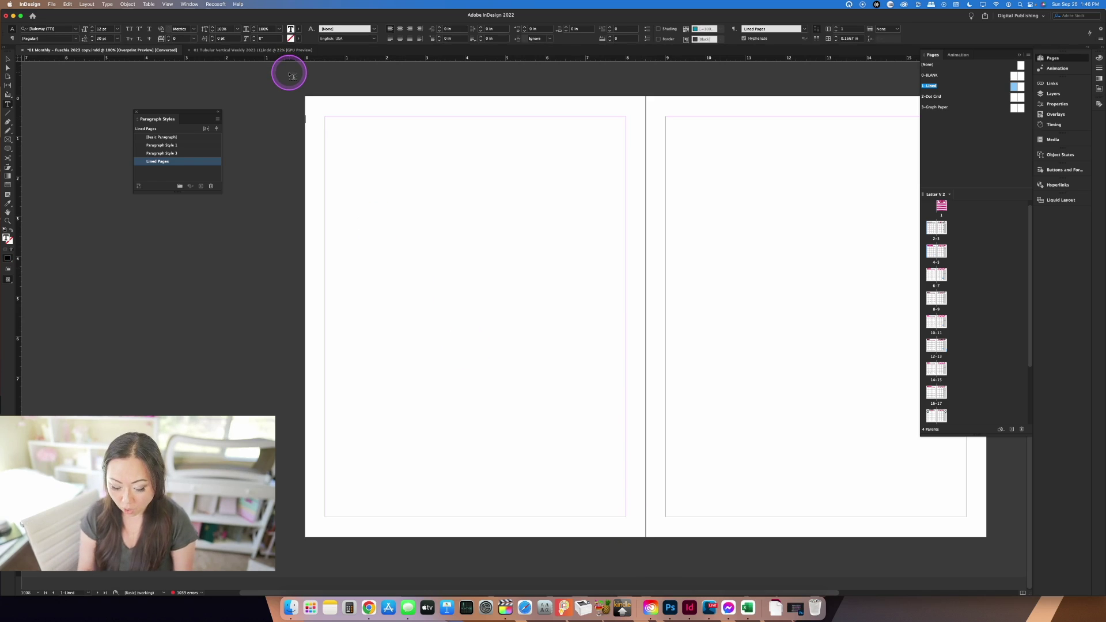
# Step: Fill the left page's text frame with empty Lined Pages paragraphs so ruled lines run down to the page bottom
pyautogui.press('Return')
pyautogui.press('Return')
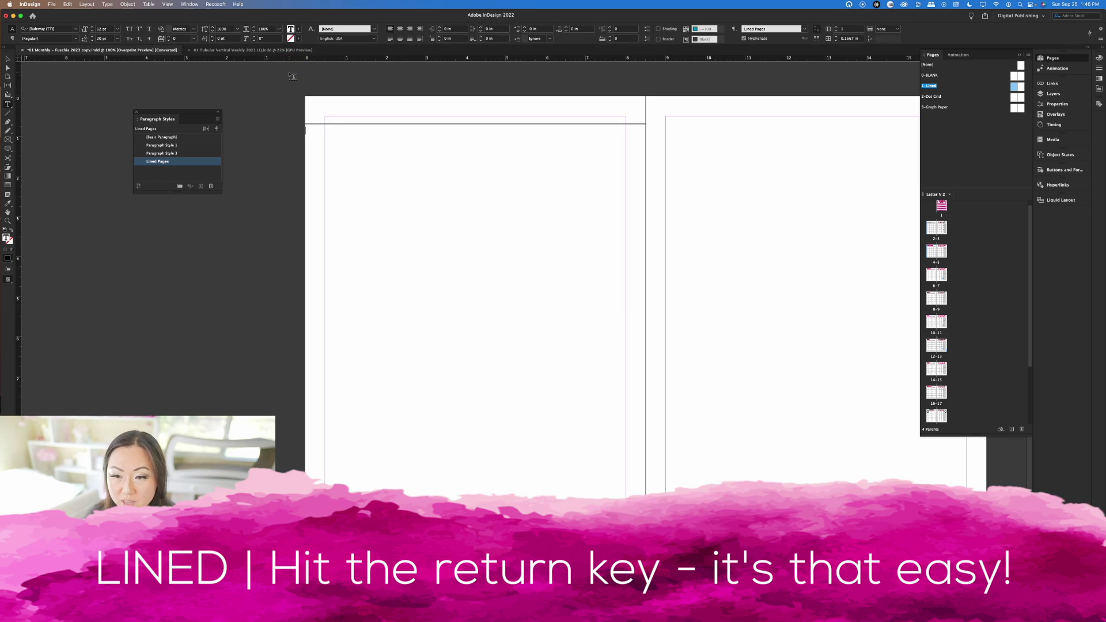
pyautogui.press('Return')
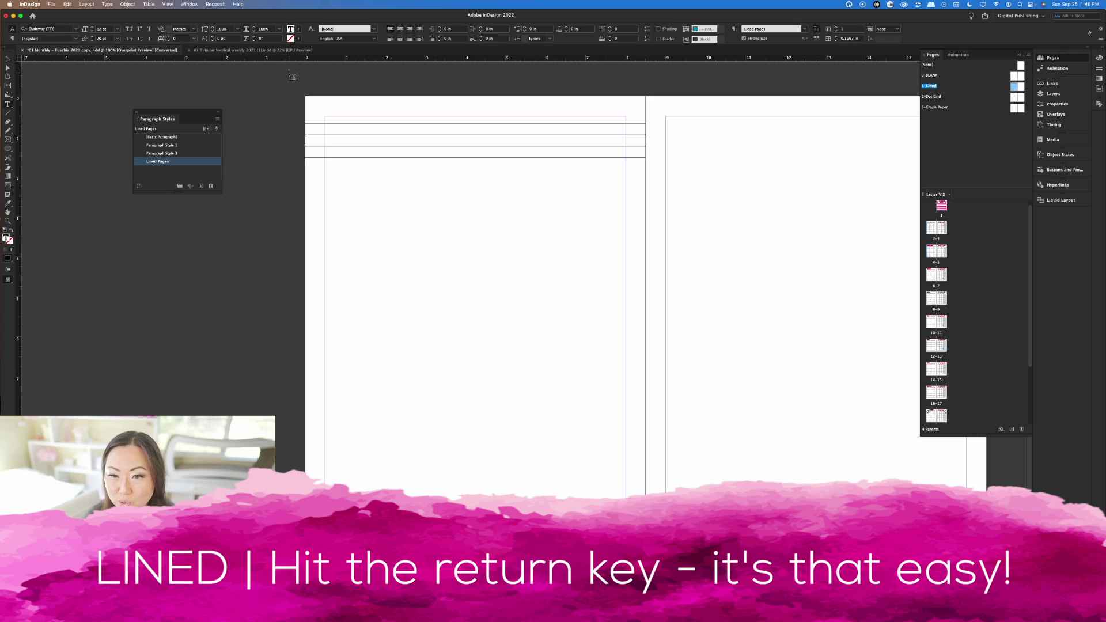
pyautogui.press('Return')
pyautogui.press('Return')
pyautogui.press('Return')
pyautogui.press('Return')
pyautogui.press('Return')
pyautogui.press('Return')
pyautogui.press('Return')
pyautogui.press('Return')
pyautogui.press('Return')
pyautogui.press('Return')
pyautogui.press('Return')
pyautogui.press('Return')
pyautogui.press('Return')
pyautogui.press('Return')
pyautogui.press('Return')
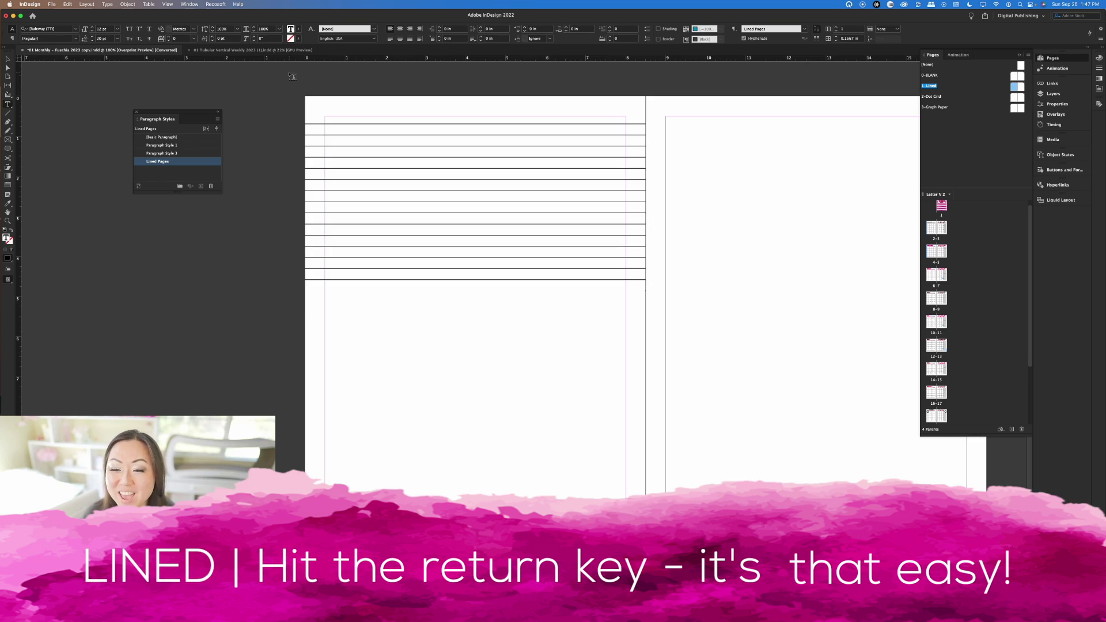
pyautogui.press('Return')
pyautogui.press('Return')
pyautogui.press('Return')
pyautogui.press('Return')
pyautogui.press('Return')
pyautogui.press('Return')
pyautogui.press('Return')
pyautogui.press('Return')
pyautogui.press('Return')
pyautogui.press('Return')
pyautogui.press('Return')
pyautogui.press('Return')
pyautogui.press('Return')
pyautogui.press('Return')
pyautogui.press('Return')
pyautogui.press('Return')
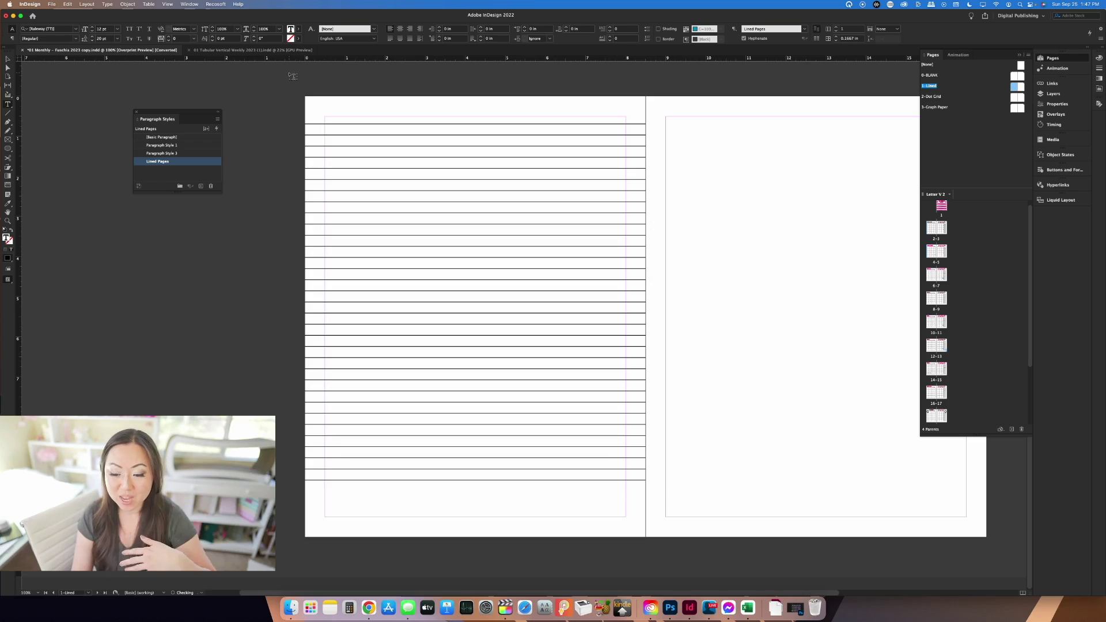
pyautogui.press('Return')
pyautogui.press('Return')
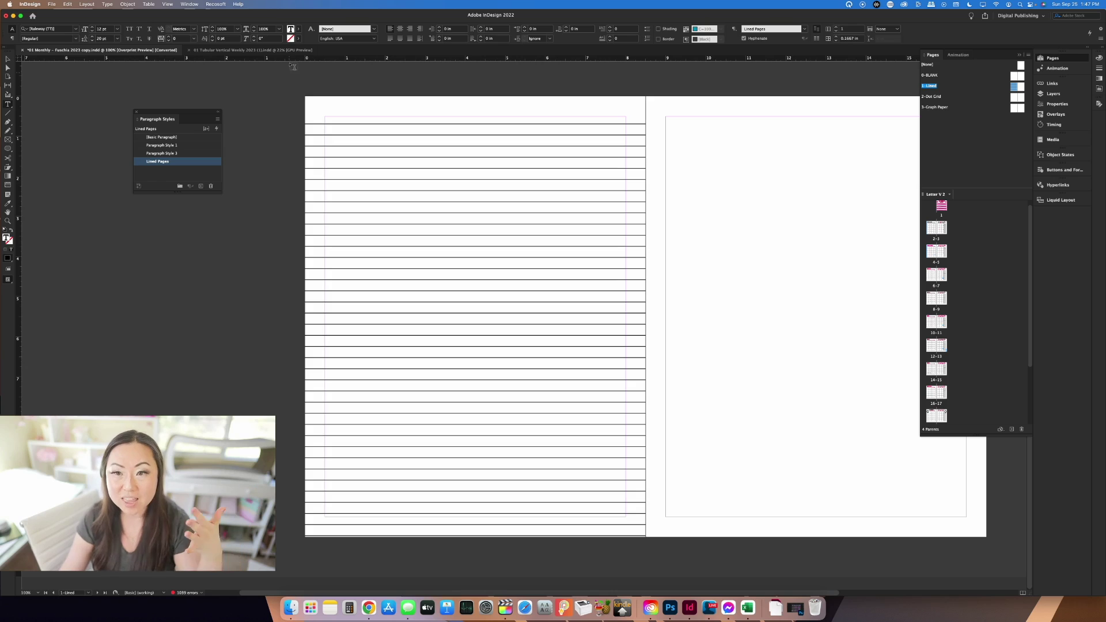
# Step: Edit the Lined Pages paragraph style to set its leading to 22 pt
pyautogui.click(195, 167)
pyautogui.doubleClick(173, 162)
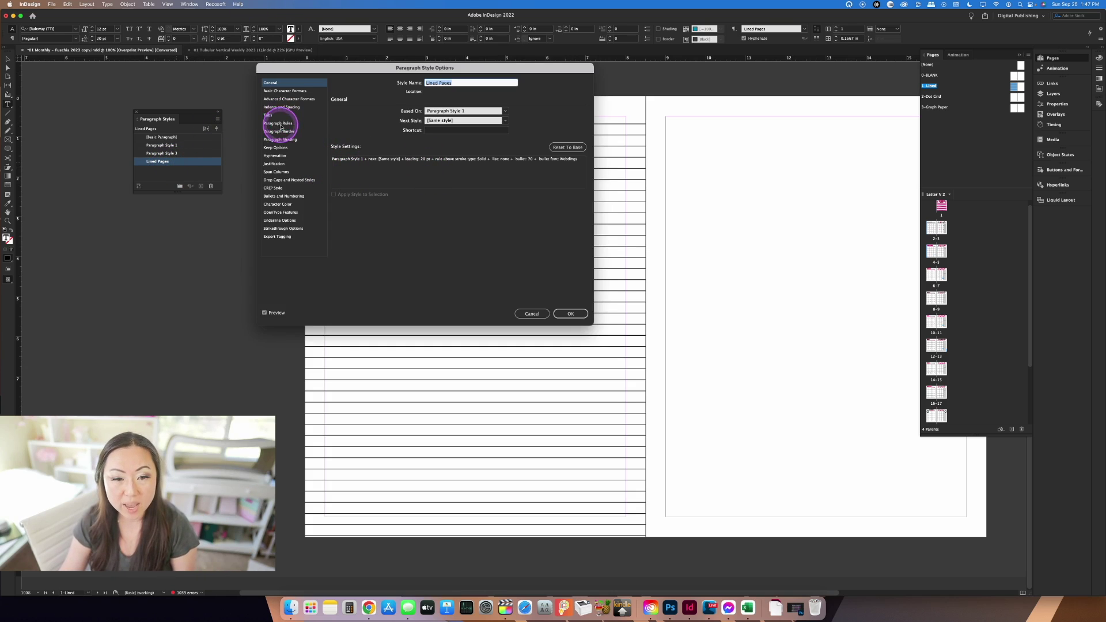
pyautogui.click(283, 126)
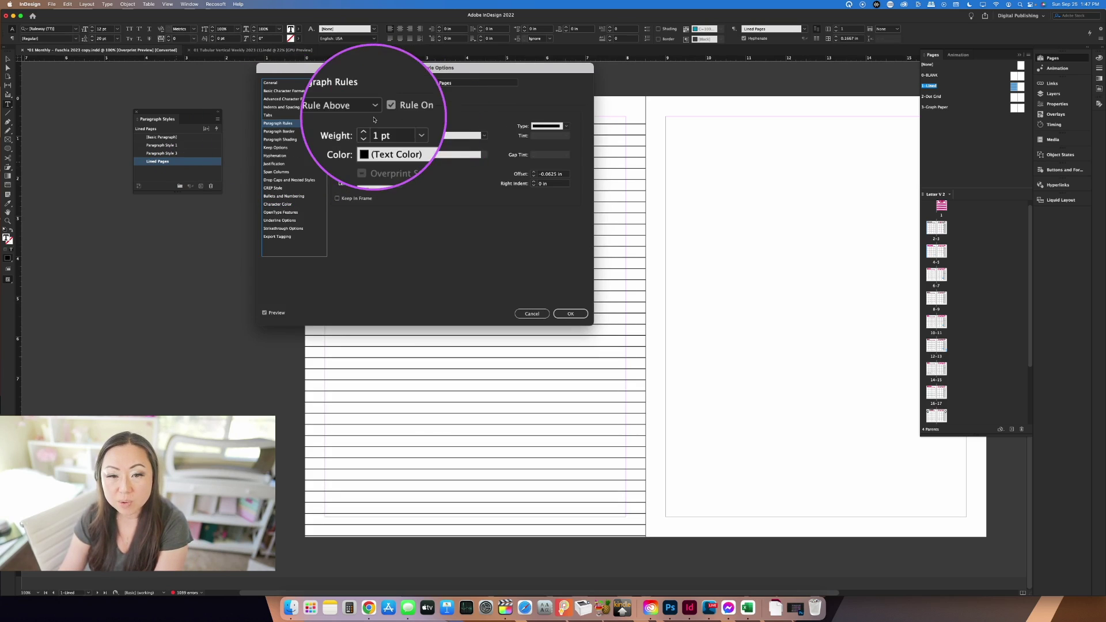
pyautogui.click(288, 92)
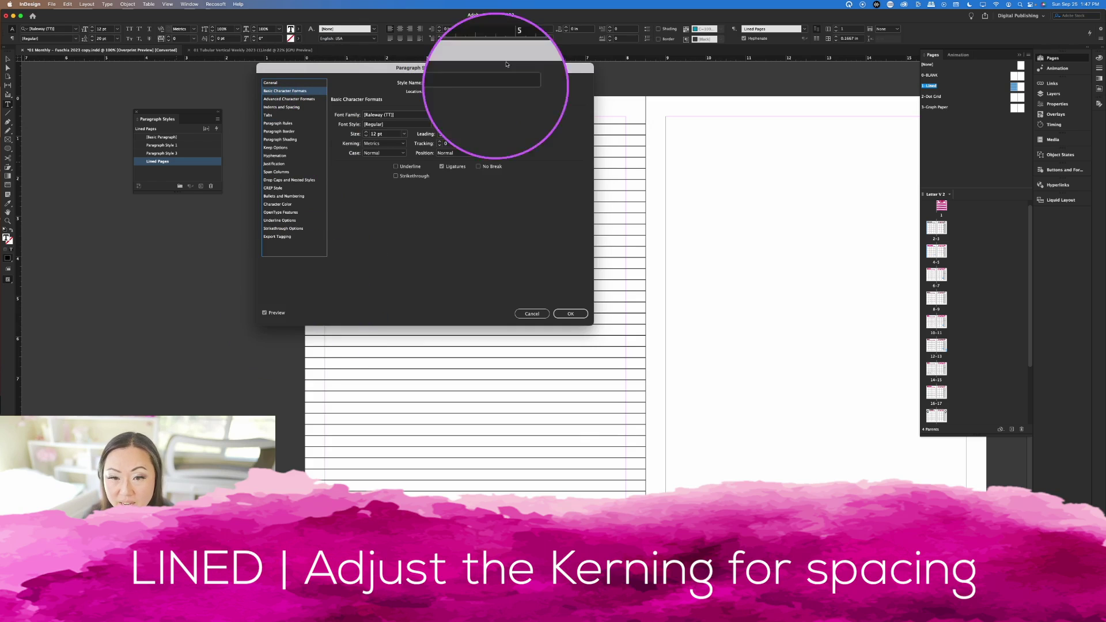
pyautogui.moveTo(509, 69); pyautogui.dragTo(872, 271)
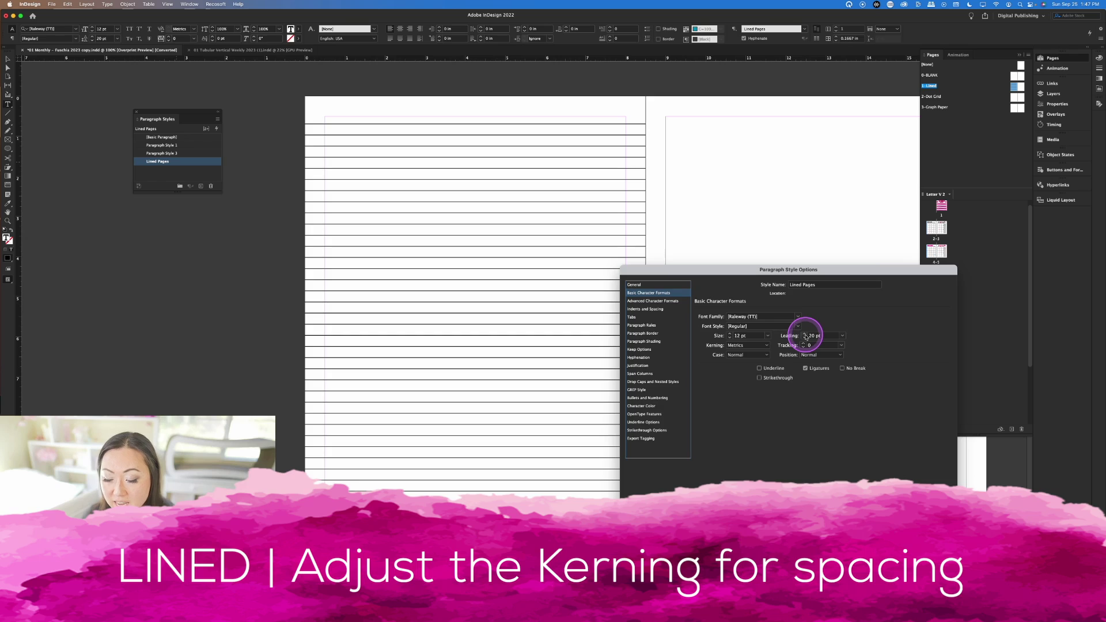
pyautogui.click(804, 334)
pyautogui.click(805, 334)
pyautogui.click(805, 334)
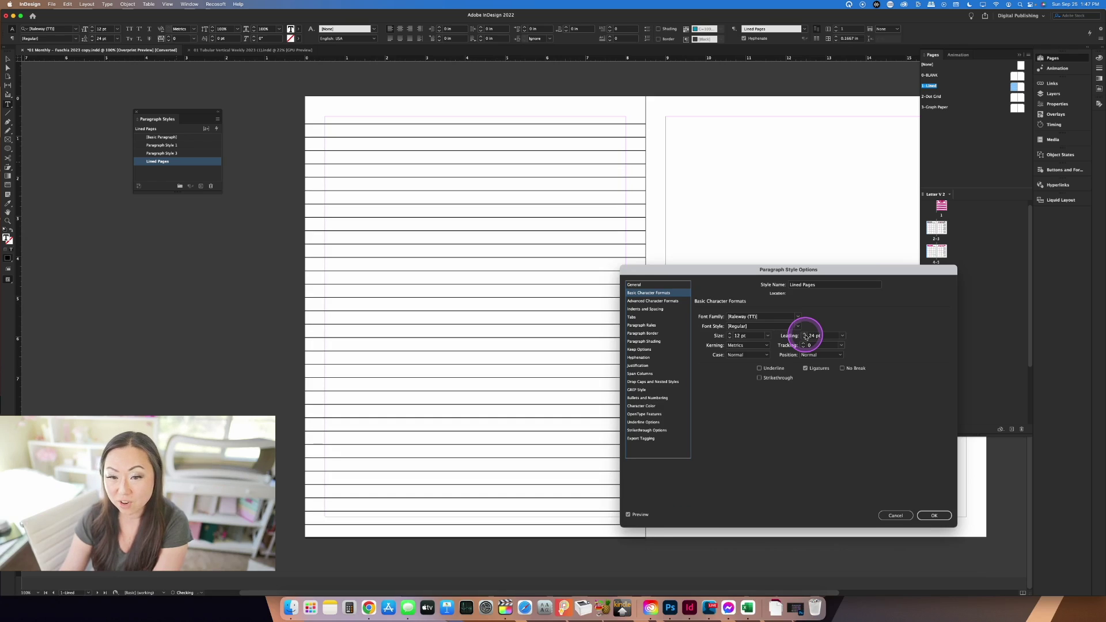
pyautogui.click(805, 334)
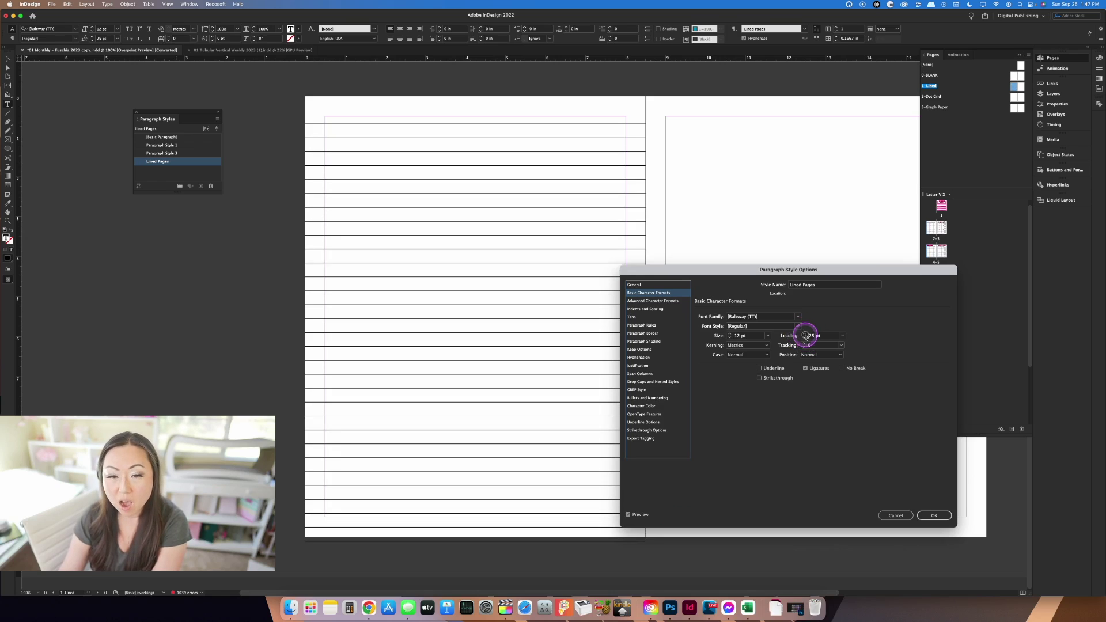
pyautogui.click(805, 334)
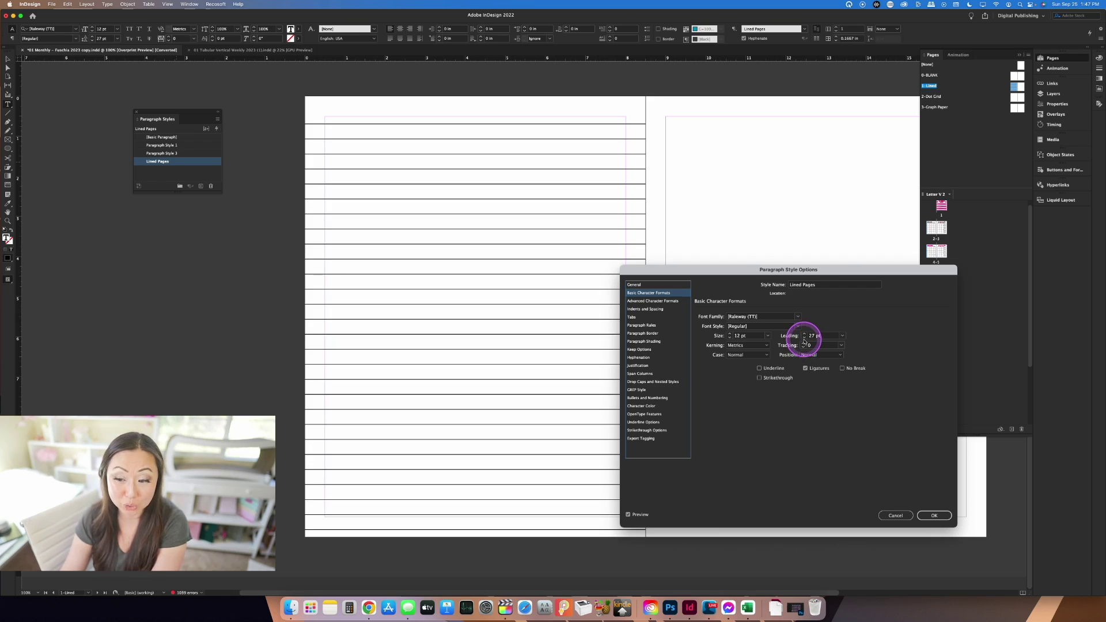
pyautogui.click(805, 339)
pyautogui.click(805, 339)
pyautogui.click(805, 339)
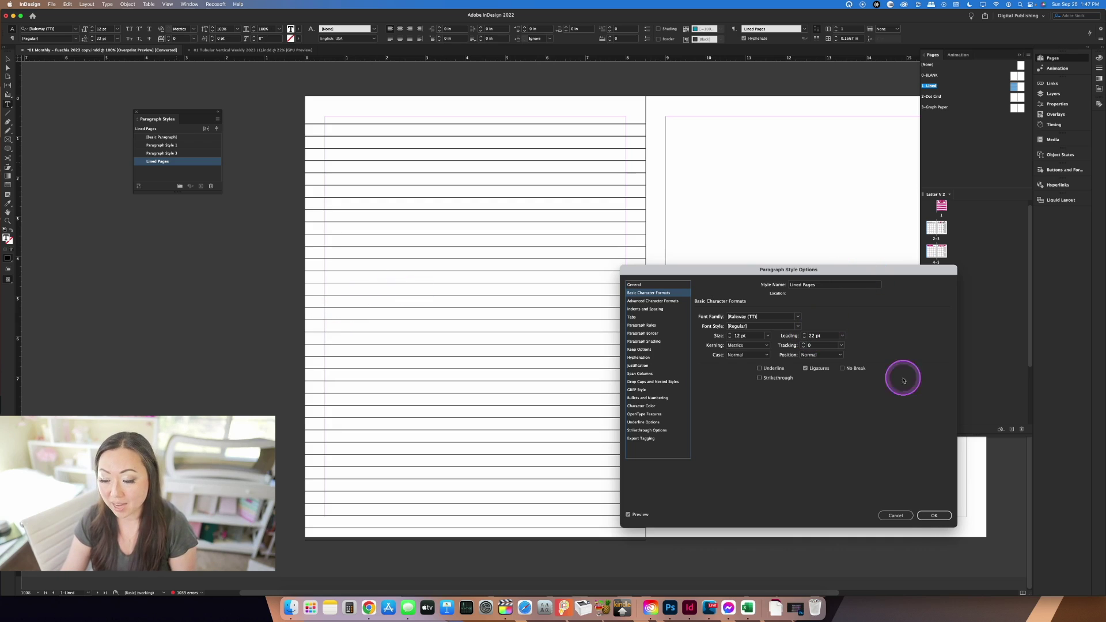
pyautogui.click(933, 515)
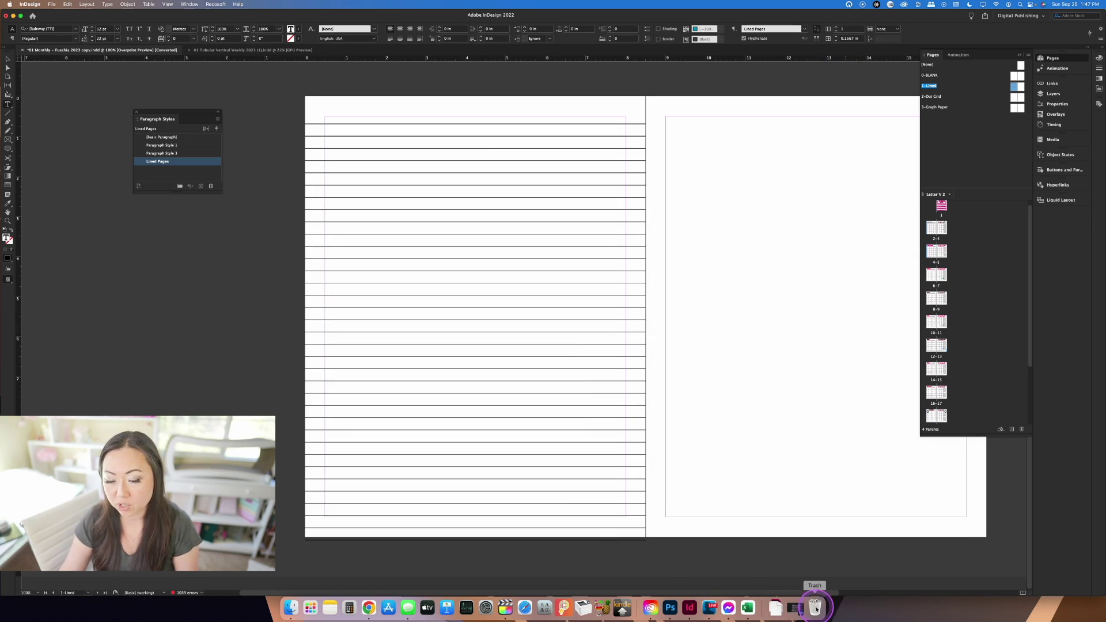
# Step: Copy the lined text frame from the left page and place the duplicate across the full width of the right page
pyautogui.moveTo(656, 593); pyautogui.dragTo(713, 591)
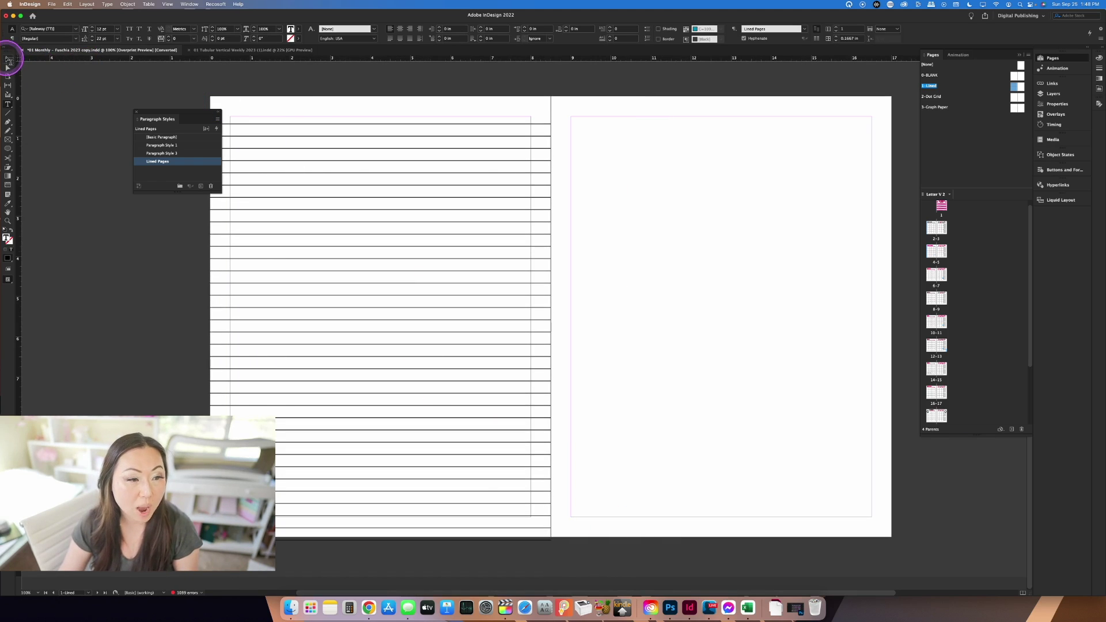
pyautogui.click(10, 60)
pyautogui.click(403, 198)
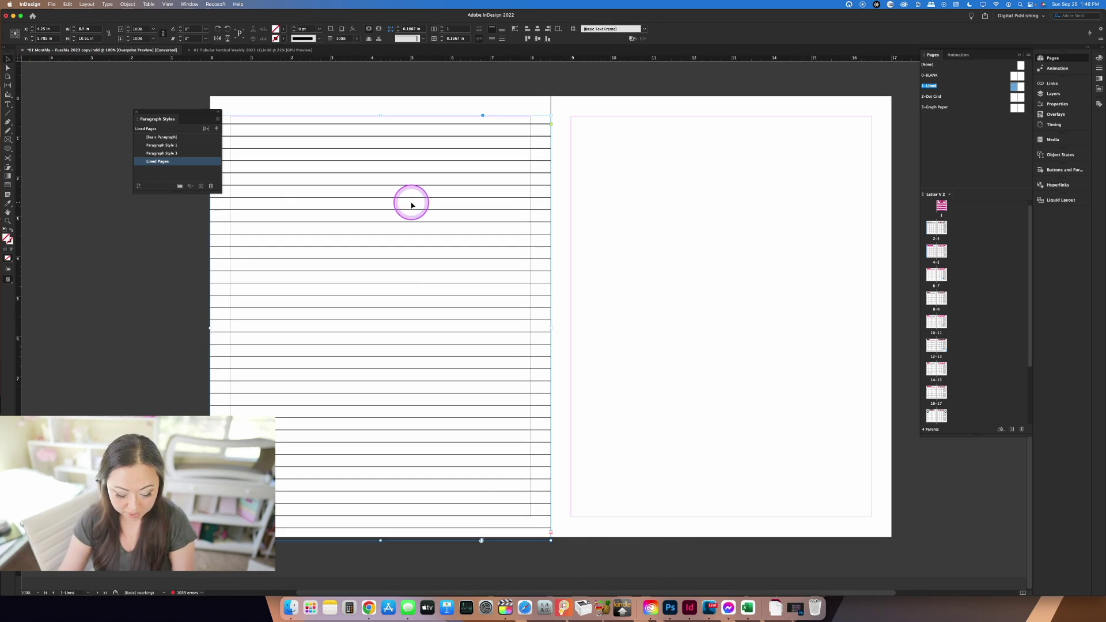
pyautogui.rightClick(650, 163)
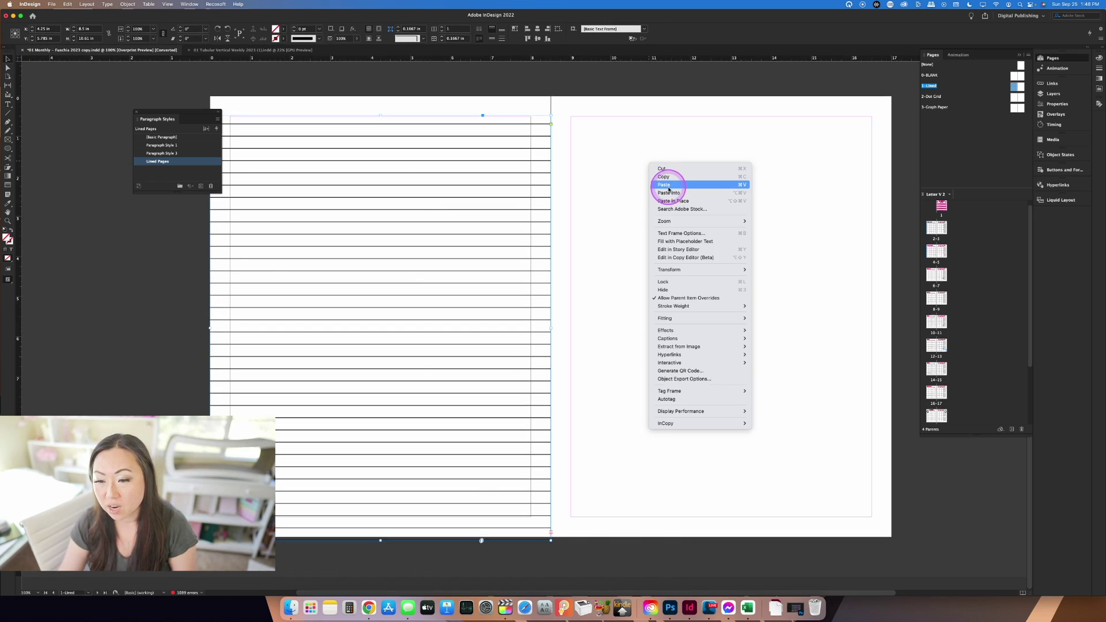
pyautogui.click(664, 184)
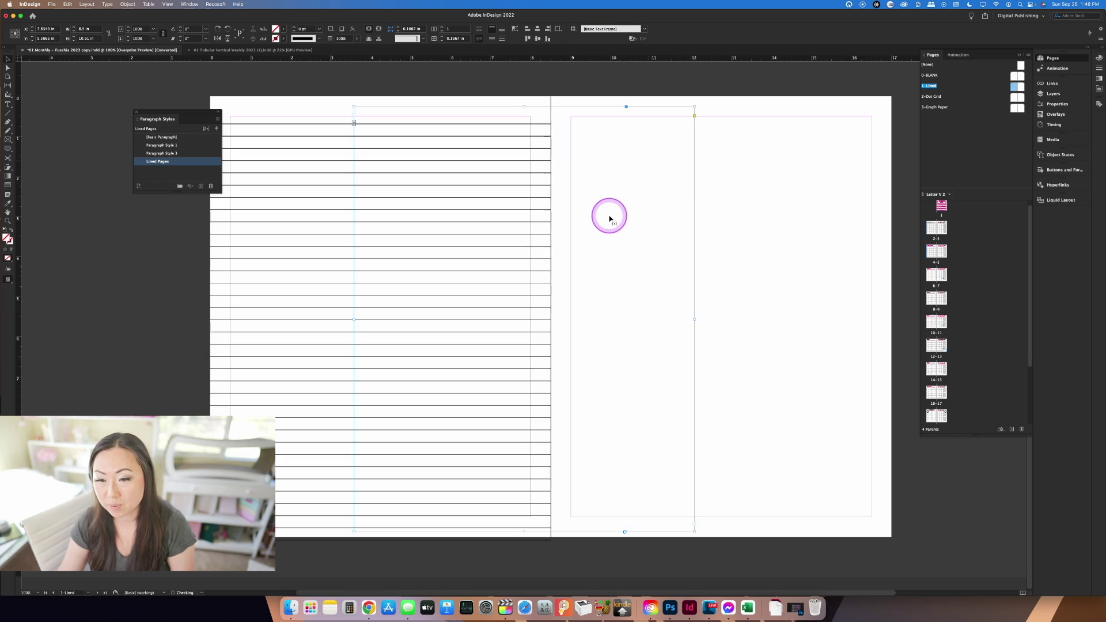
pyautogui.moveTo(608, 201); pyautogui.dragTo(800, 210)
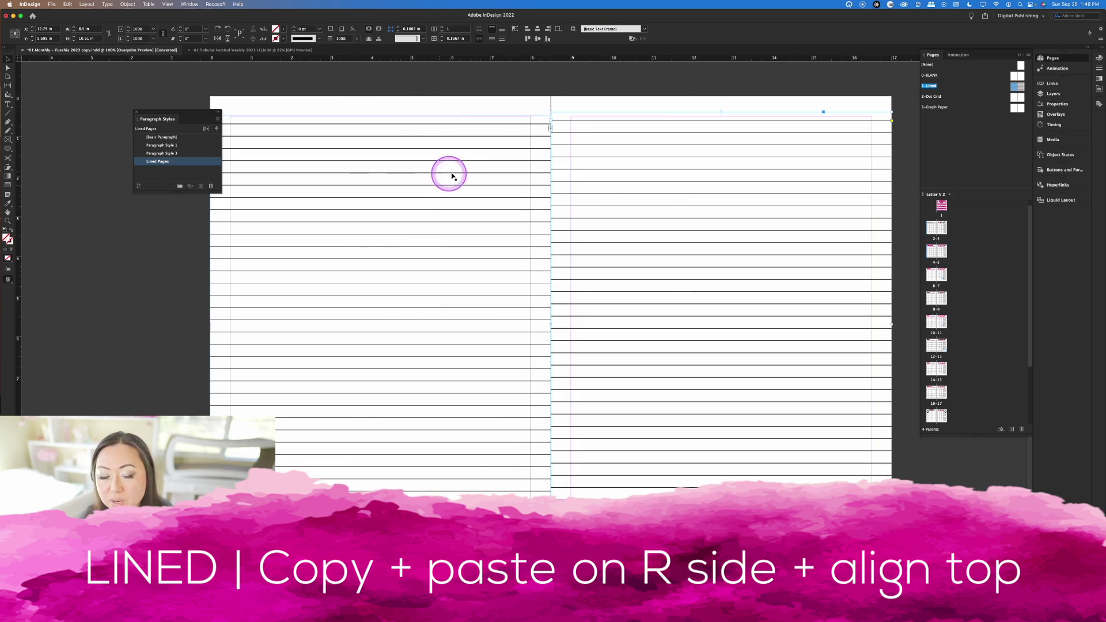
# Step: Align the top edges of the left and right lined text frames, and deselect them
pyautogui.keyDown('shift'); pyautogui.click(492, 158); pyautogui.keyUp('shift')
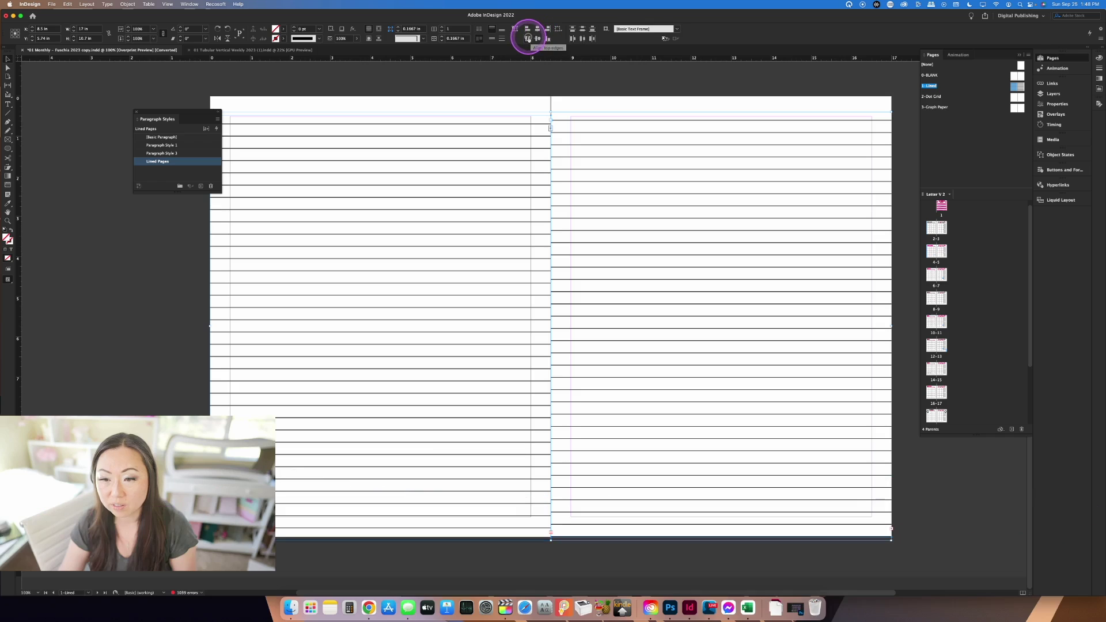
pyautogui.click(538, 38)
pyautogui.click(922, 549)
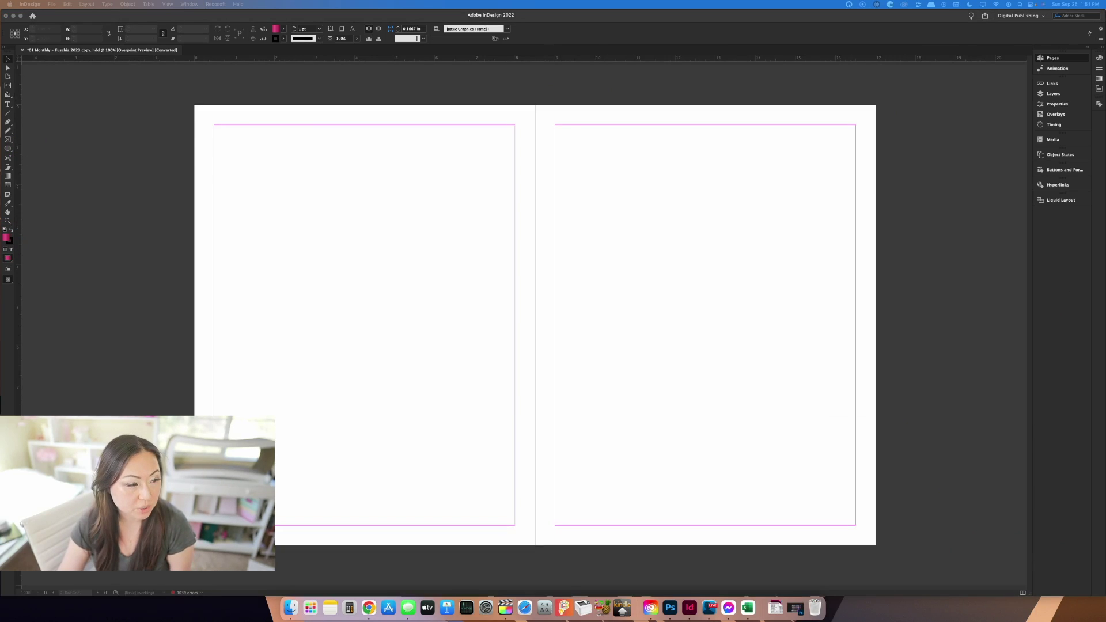
# Step: Draw a tiny circle about 0.03 in wide at the left margin of the Dot Grid spread's left page
pyautogui.press('super+F12')
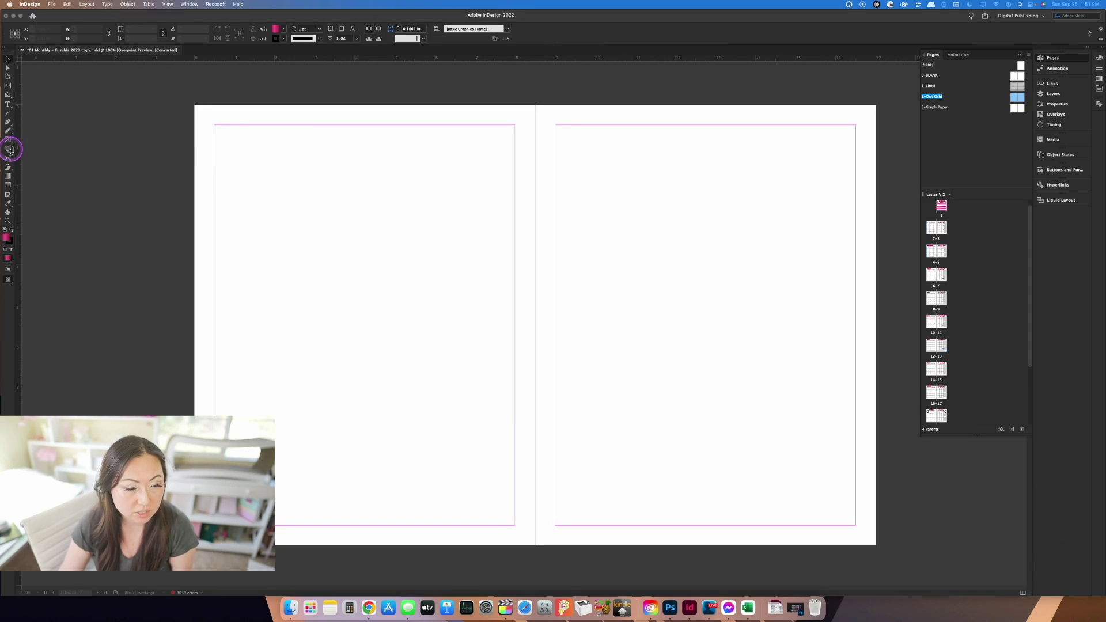
pyautogui.click(10, 151)
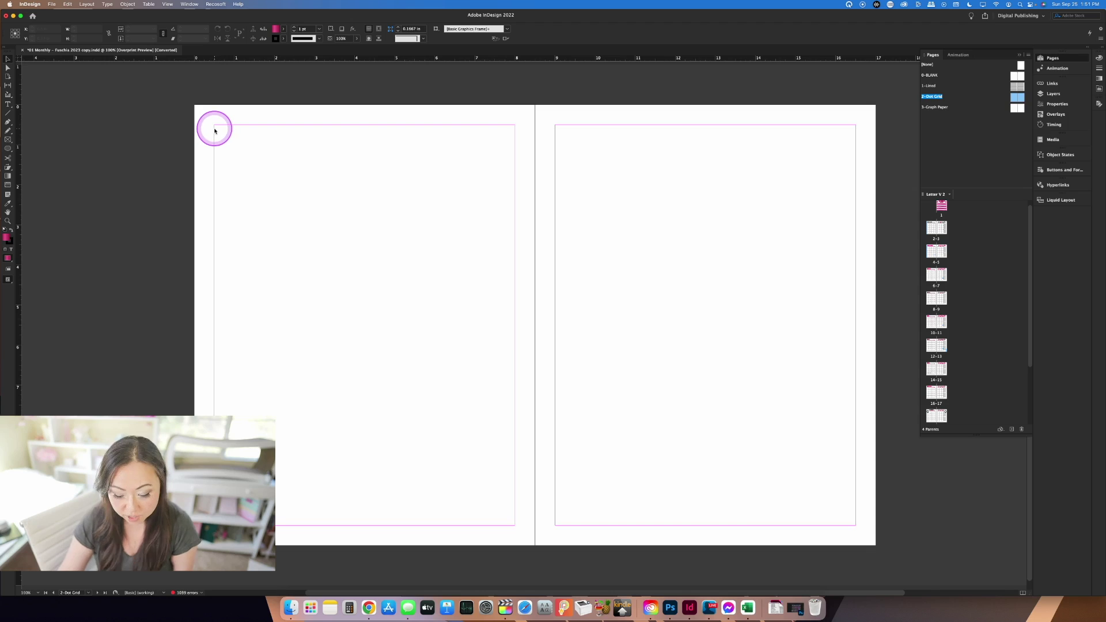
pyautogui.press('super+equal')
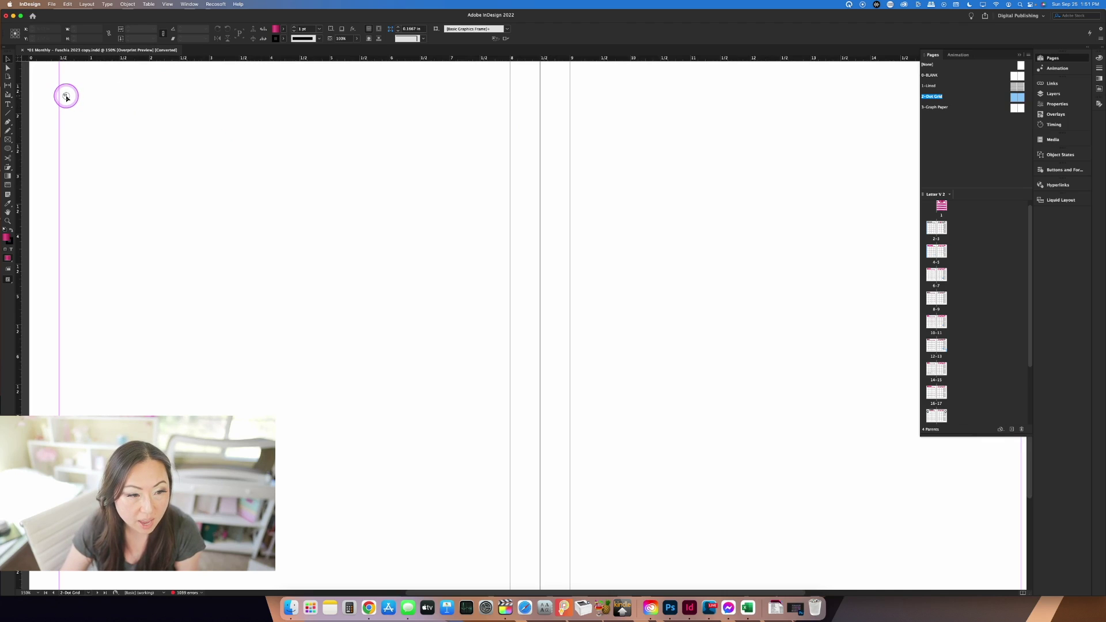
pyautogui.click(9, 148)
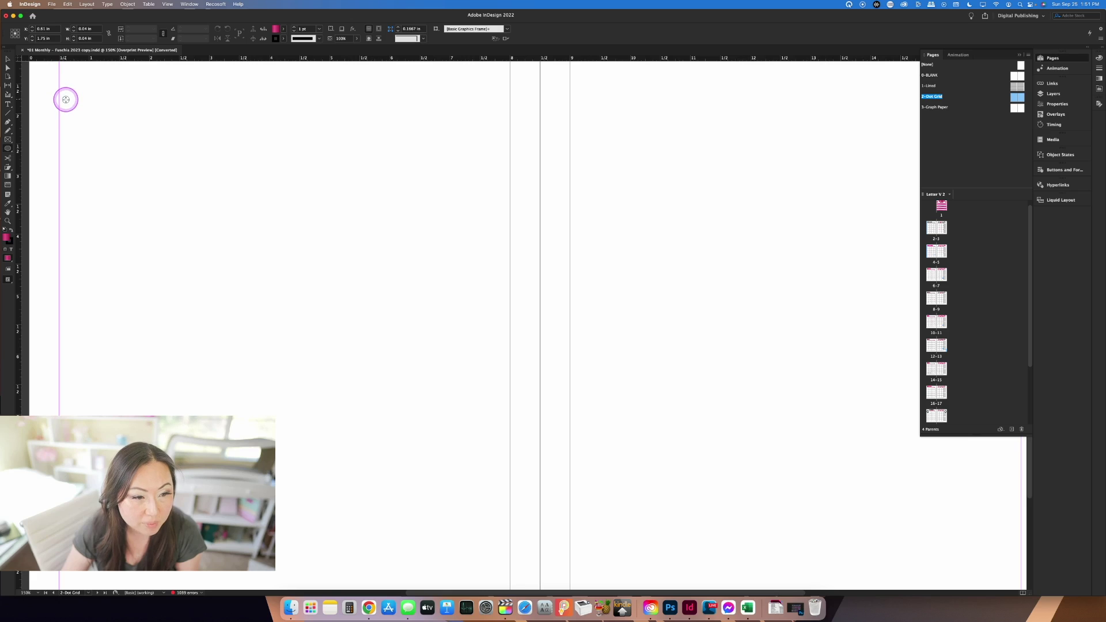
pyautogui.click(66, 100)
pyautogui.moveTo(65, 99); pyautogui.dragTo(64, 99)
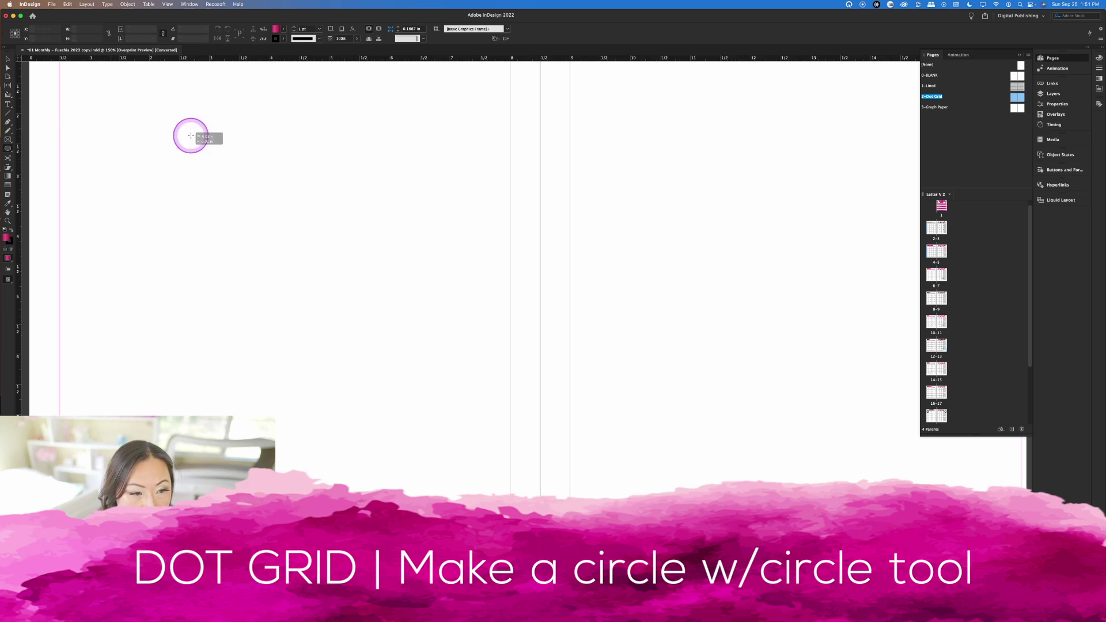
pyautogui.moveTo(60, 124); pyautogui.dragTo(63, 127)
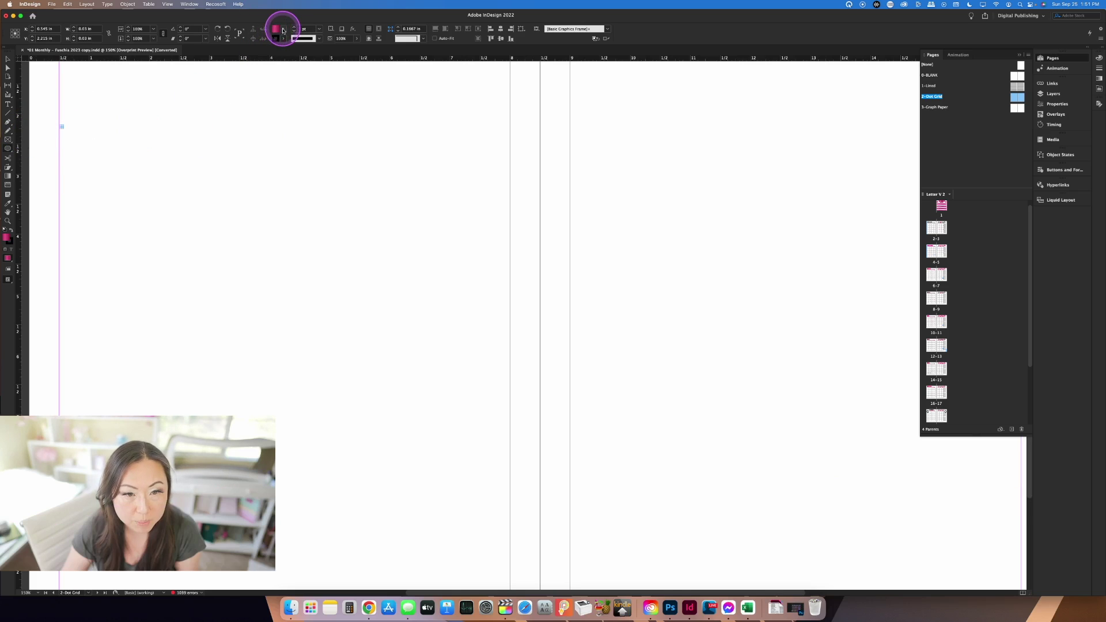
# Step: Fill the tiny circle with the [Black] swatch
pyautogui.click(282, 28)
pyautogui.click(231, 76)
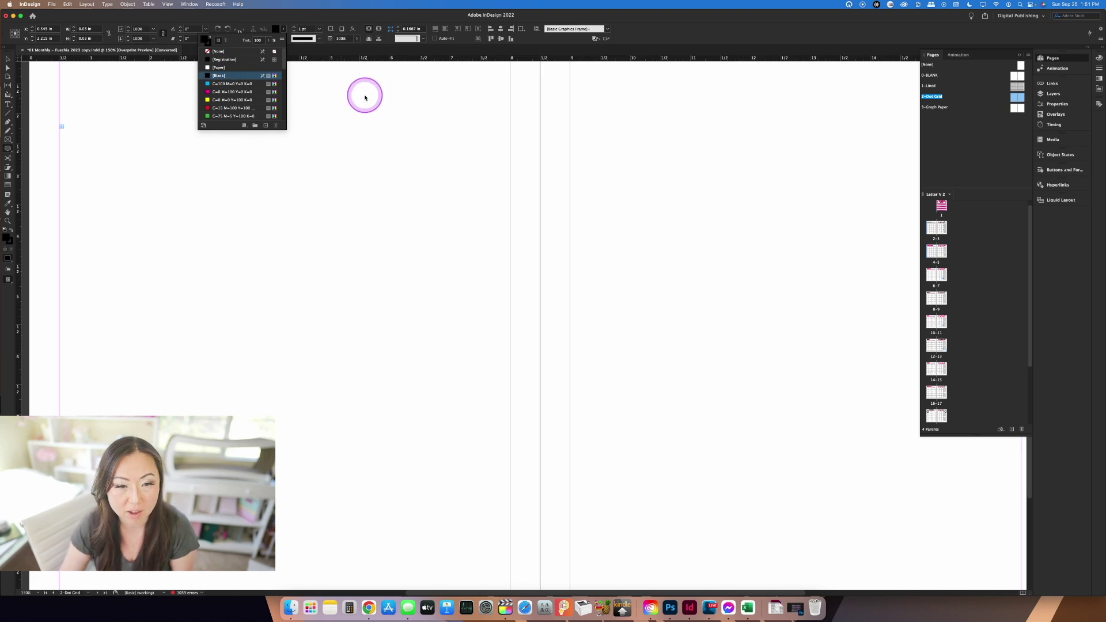
pyautogui.click(10, 60)
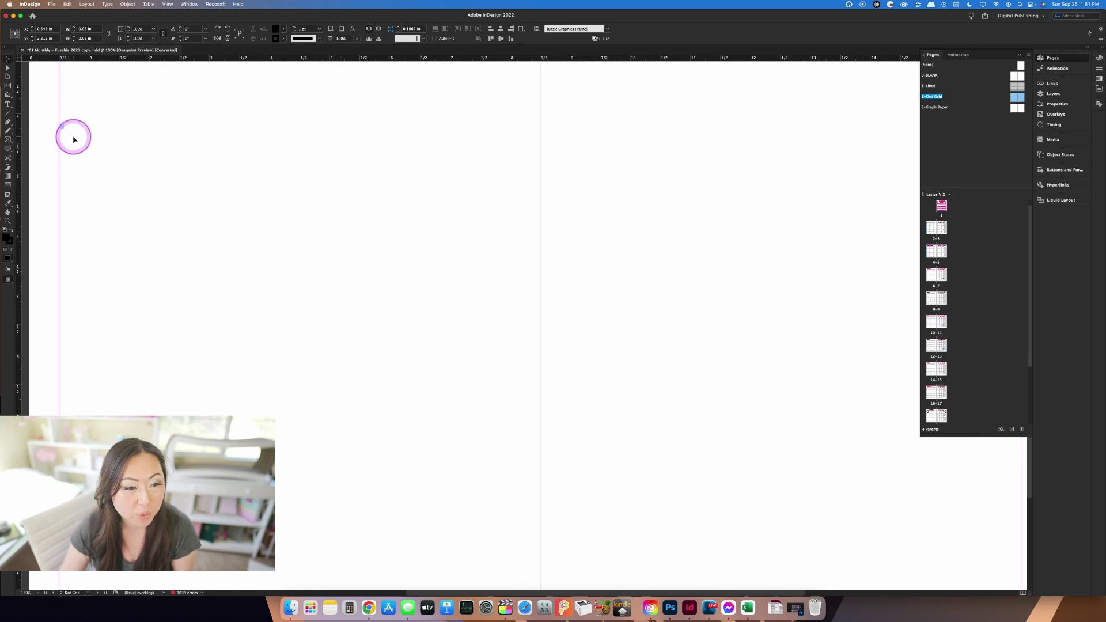
# Step: Step and repeat the black dot as a grid with 47 rows and 35 columns, using 0.1667 in vertical and horizontal offsets
pyautogui.click(67, 4)
pyautogui.click(73, 17)
pyautogui.click(67, 4)
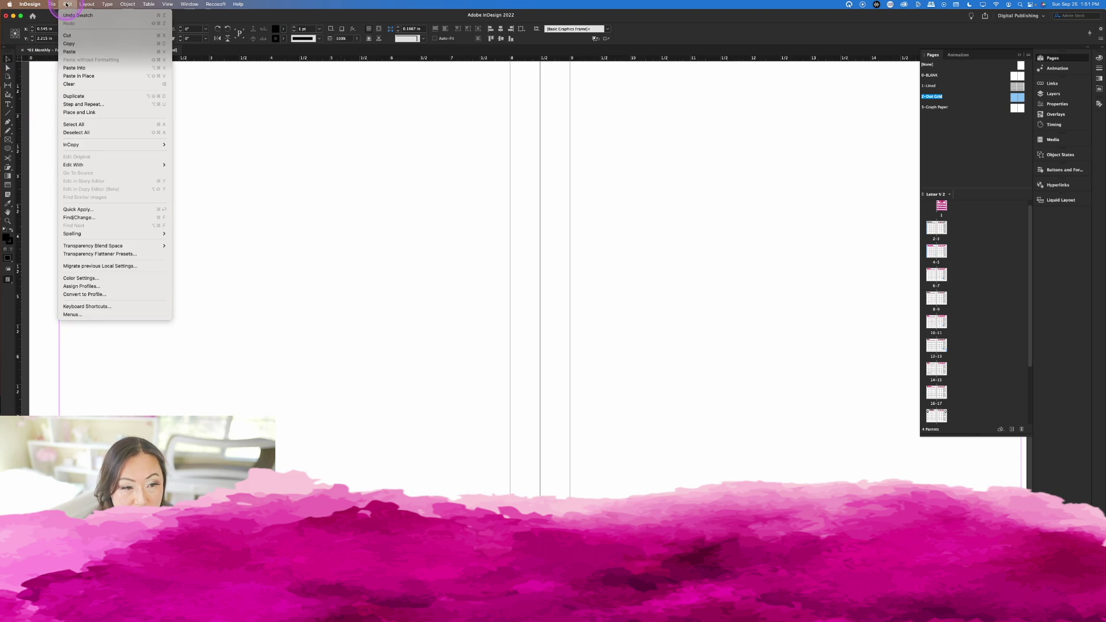
pyautogui.click(138, 117)
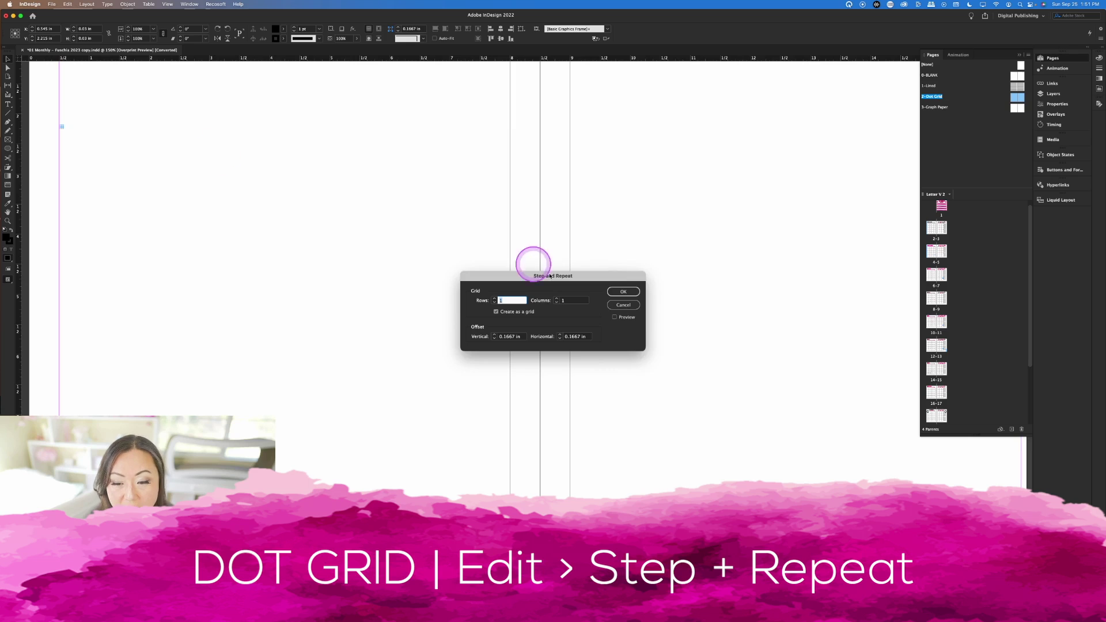
pyautogui.moveTo(603, 276); pyautogui.dragTo(714, 219)
pyautogui.write('47')
pyautogui.press('Tab')
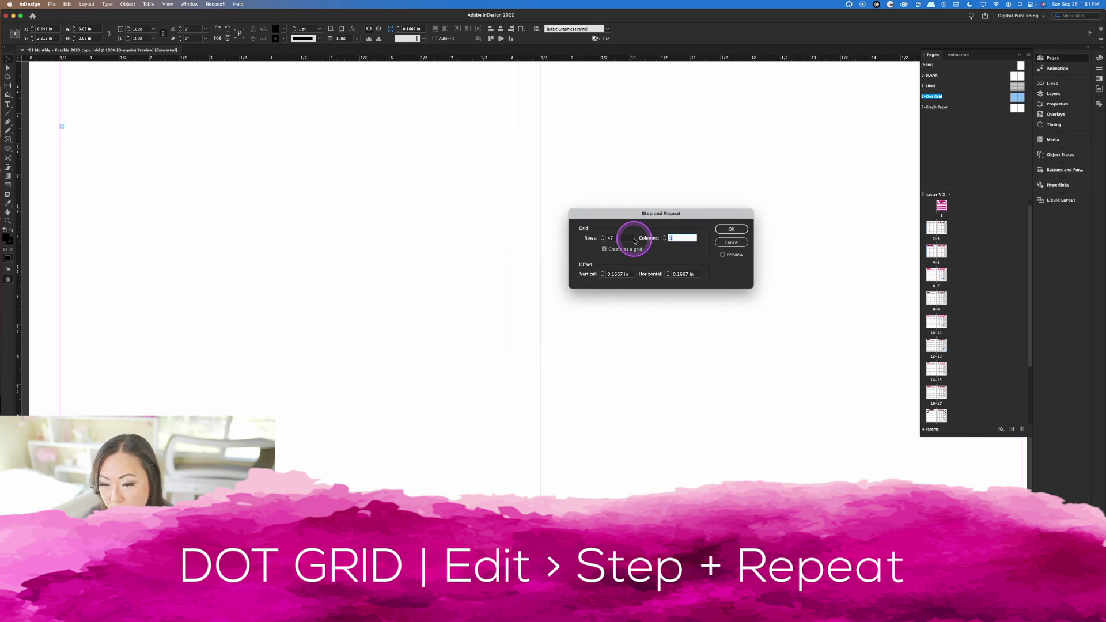
pyautogui.write('35')
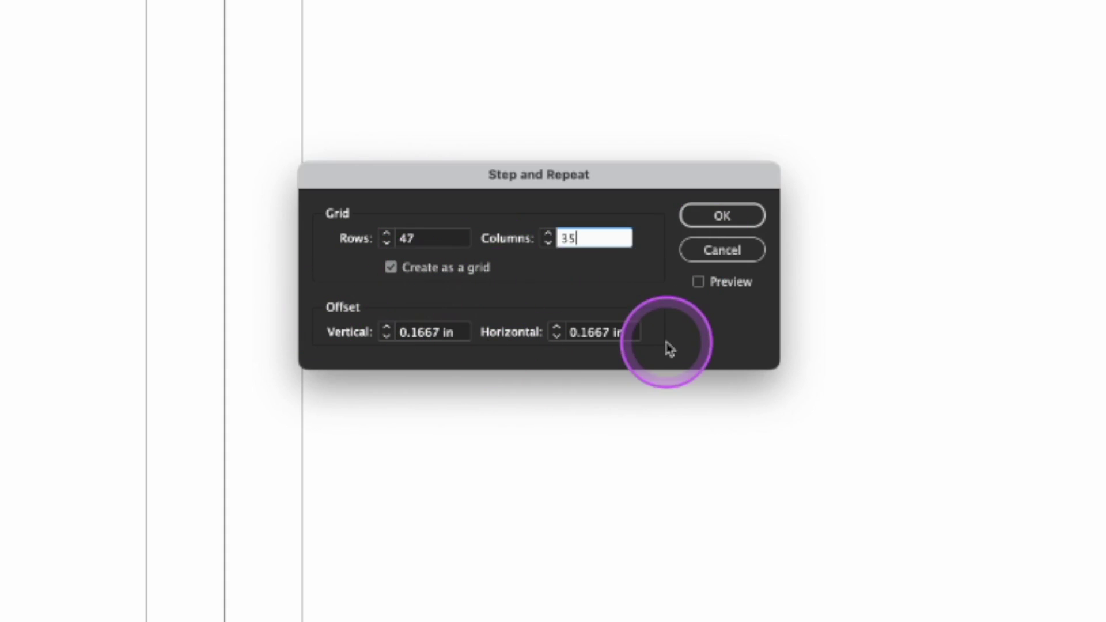
pyautogui.click(717, 222)
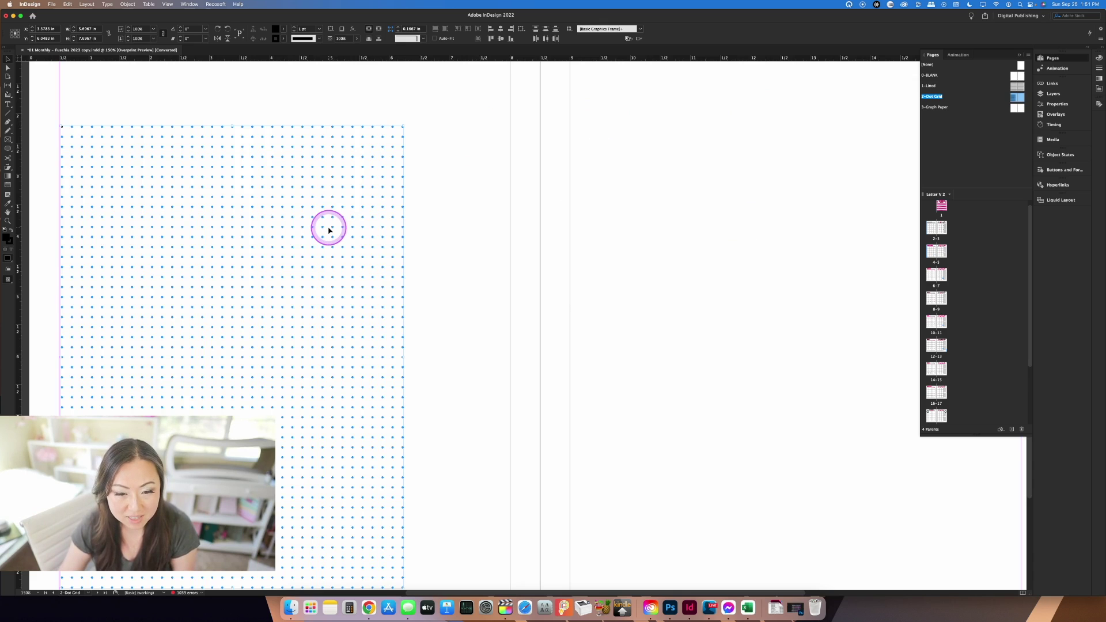
# Step: Group all the repeated dots into one object
pyautogui.rightClick(328, 231)
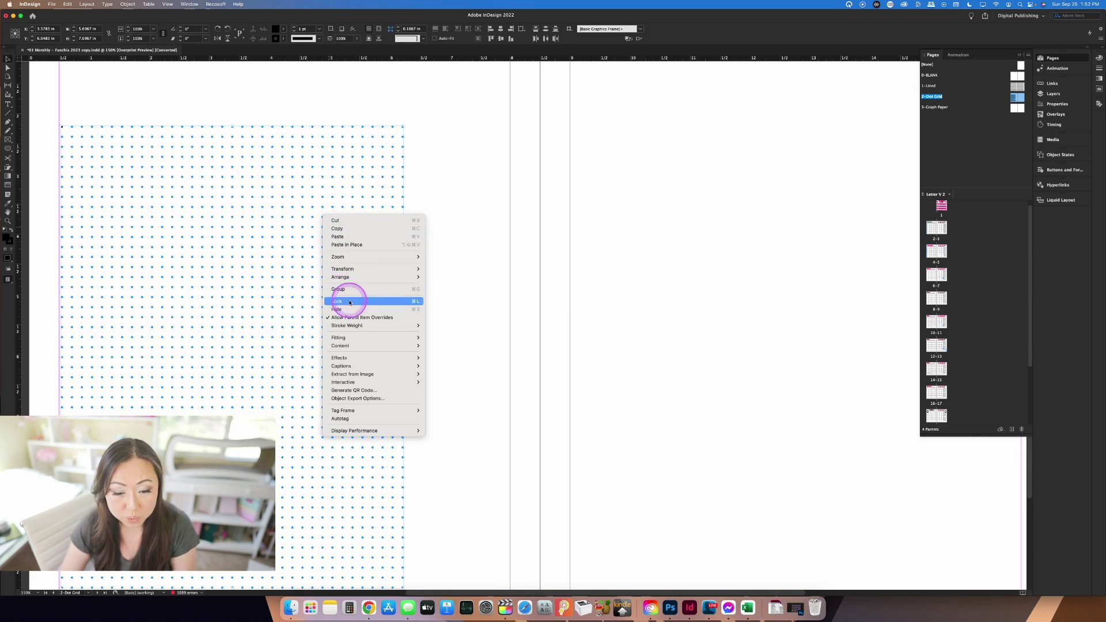
pyautogui.click(381, 297)
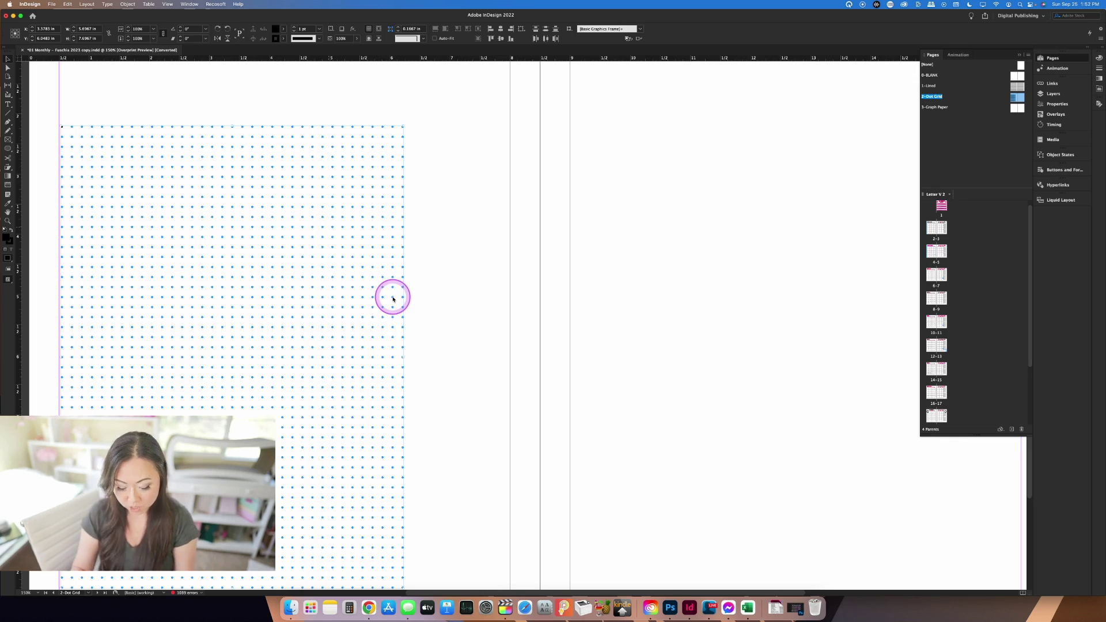
pyautogui.click(393, 299)
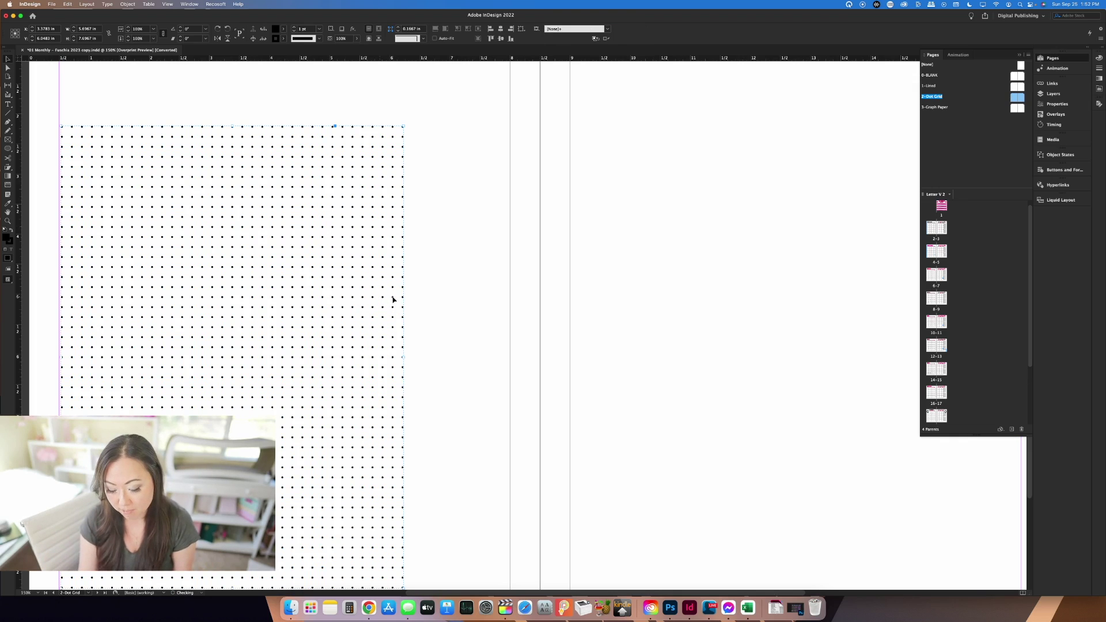
# Step: Move the dot grid group so it starts at the left page's outer edge and the top margin
pyautogui.press('super+minus')
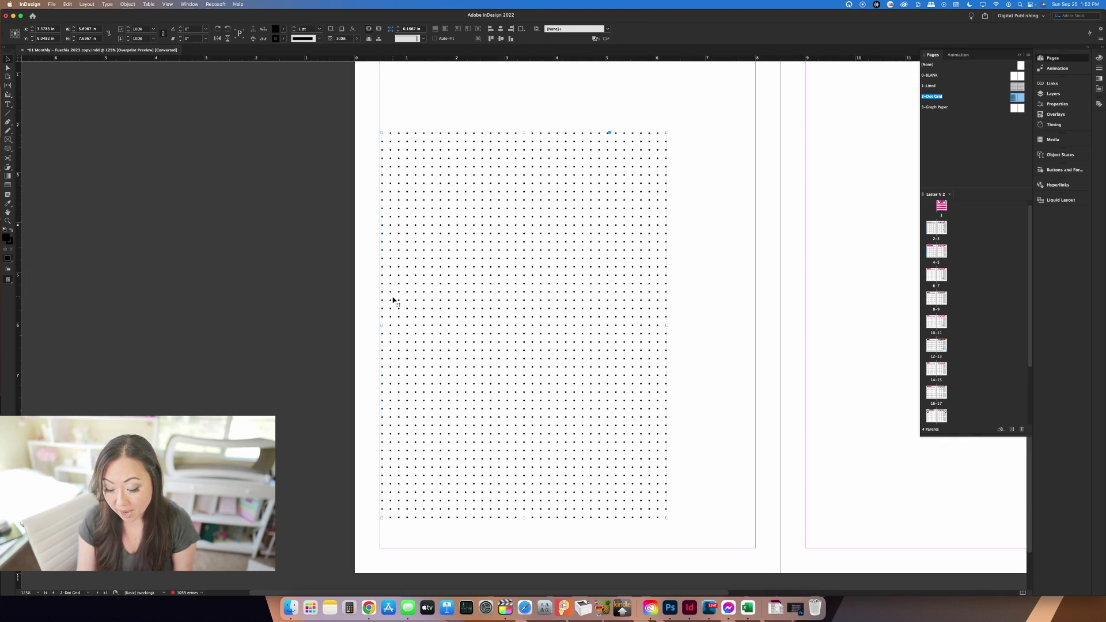
pyautogui.press('super+minus')
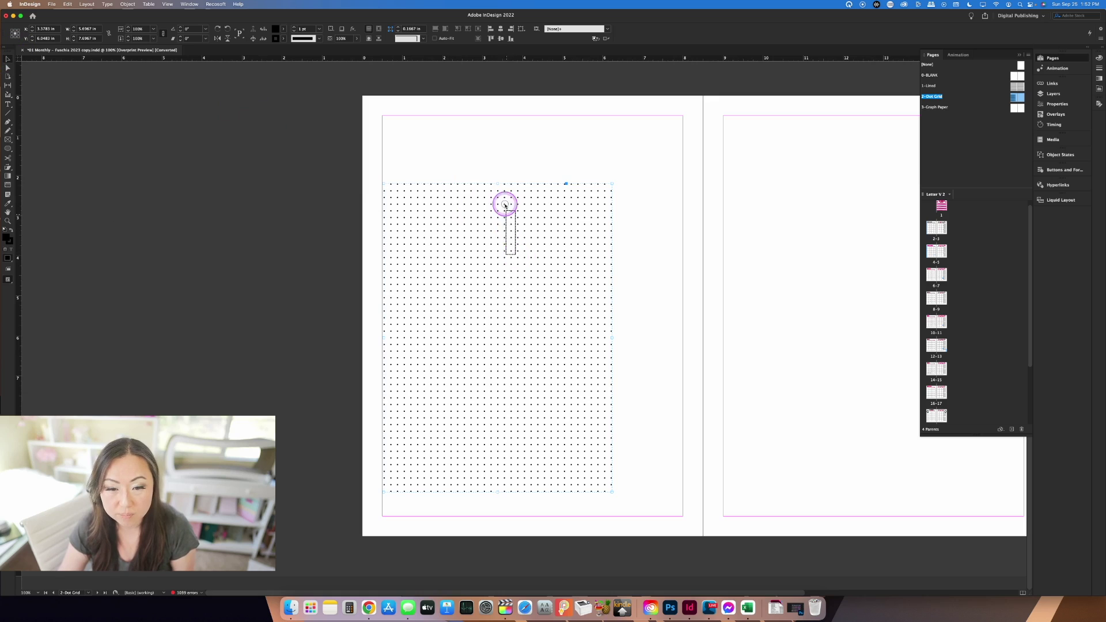
pyautogui.moveTo(534, 205); pyautogui.dragTo(459, 186)
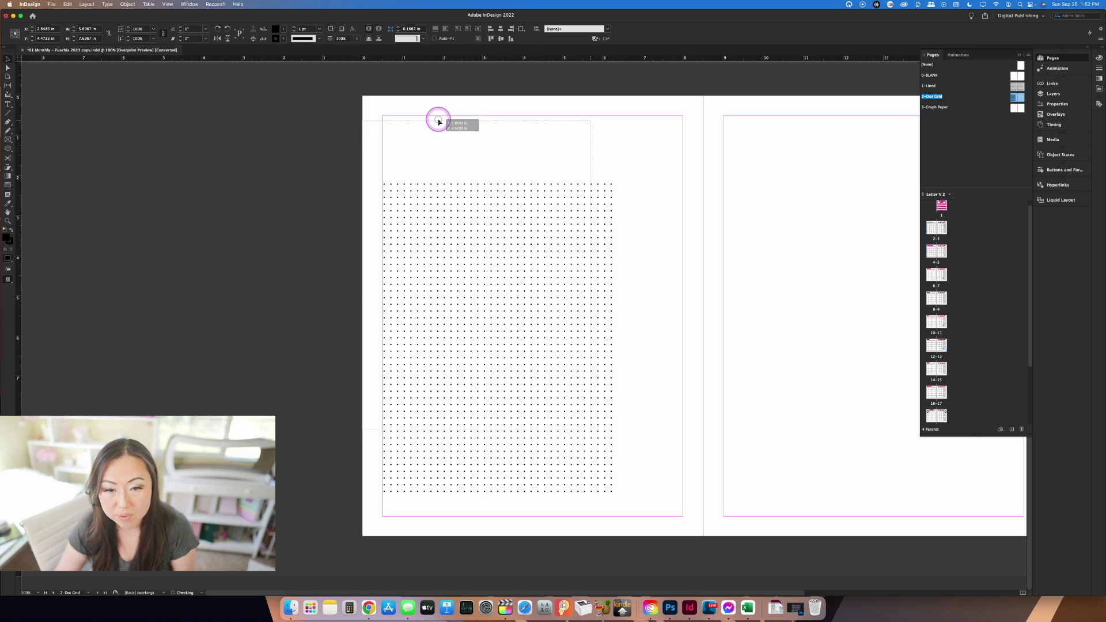
pyautogui.moveTo(439, 118); pyautogui.dragTo(439, 119)
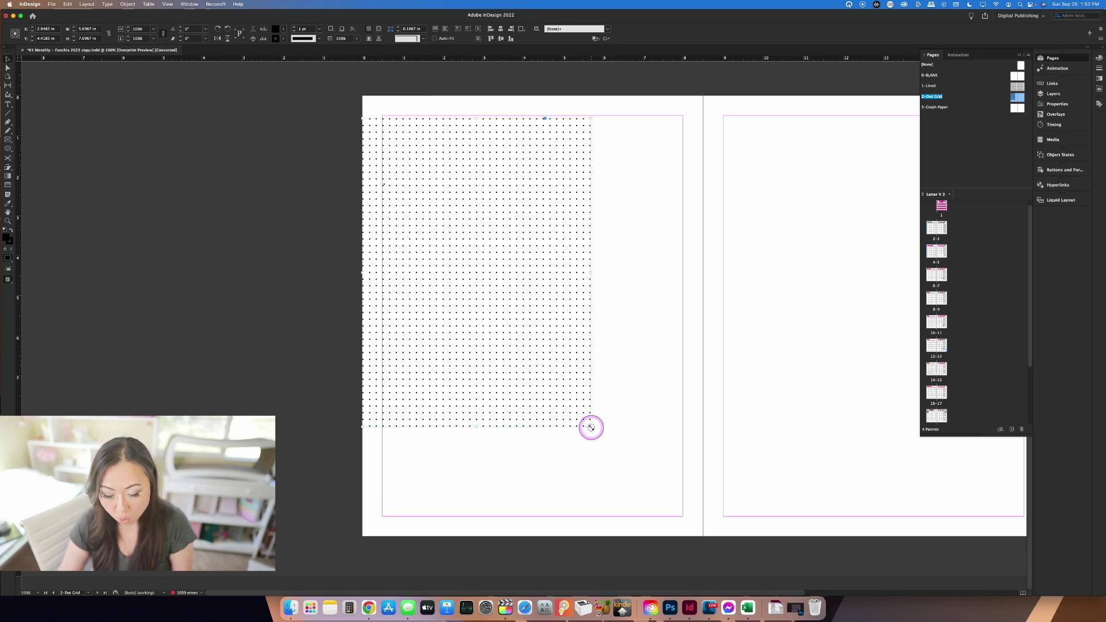
# Step: Stretch the dot grid across the left page down to its bottom edge, and duplicate it to cover the right page
pyautogui.moveTo(590, 427); pyautogui.dragTo(689, 504)
pyautogui.moveTo(682, 573); pyautogui.dragTo(703, 582)
pyautogui.moveTo(705, 519); pyautogui.dragTo(699, 517)
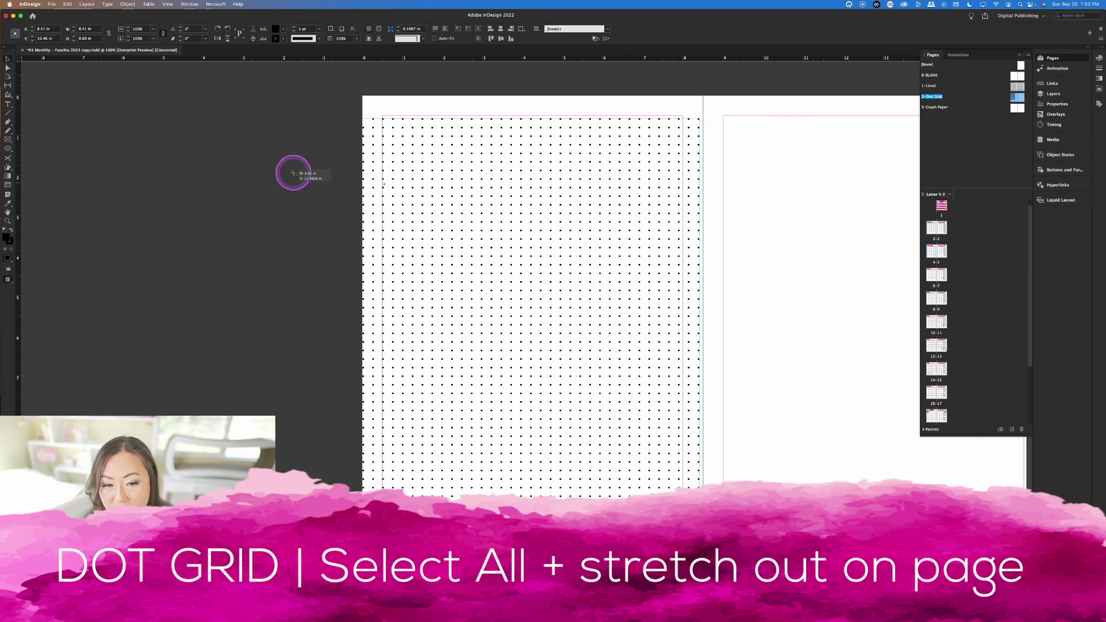
pyautogui.click(685, 305)
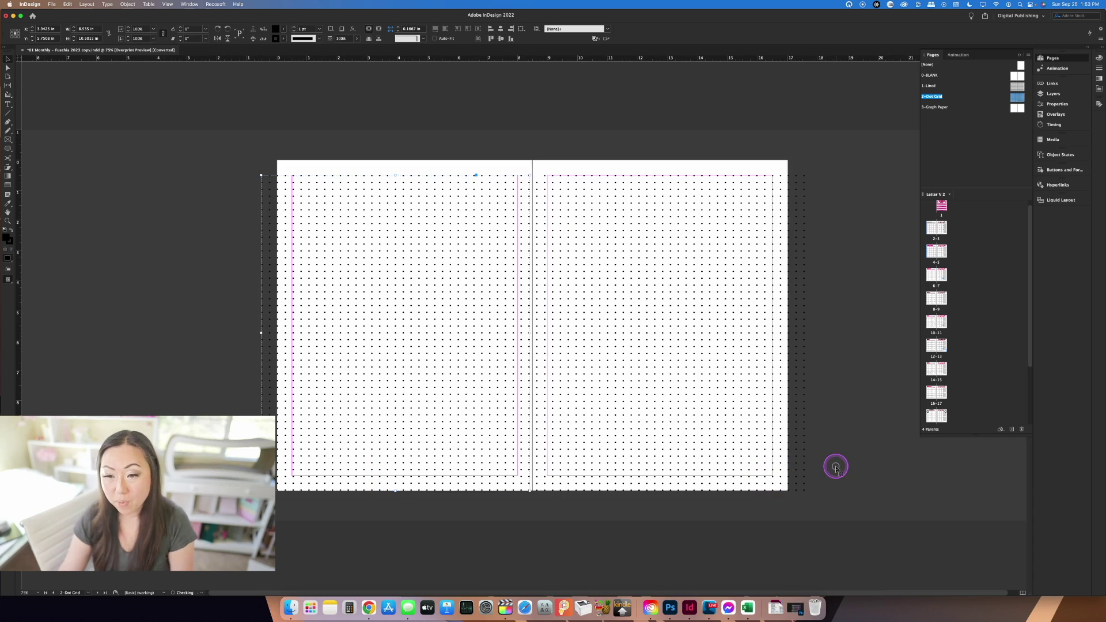
# Step: On the Graph Paper parent spread, create a [Basic Table] with 47 body rows and 36 columns, filling the left page below the top margin
pyautogui.click(945, 108)
pyautogui.click(933, 108)
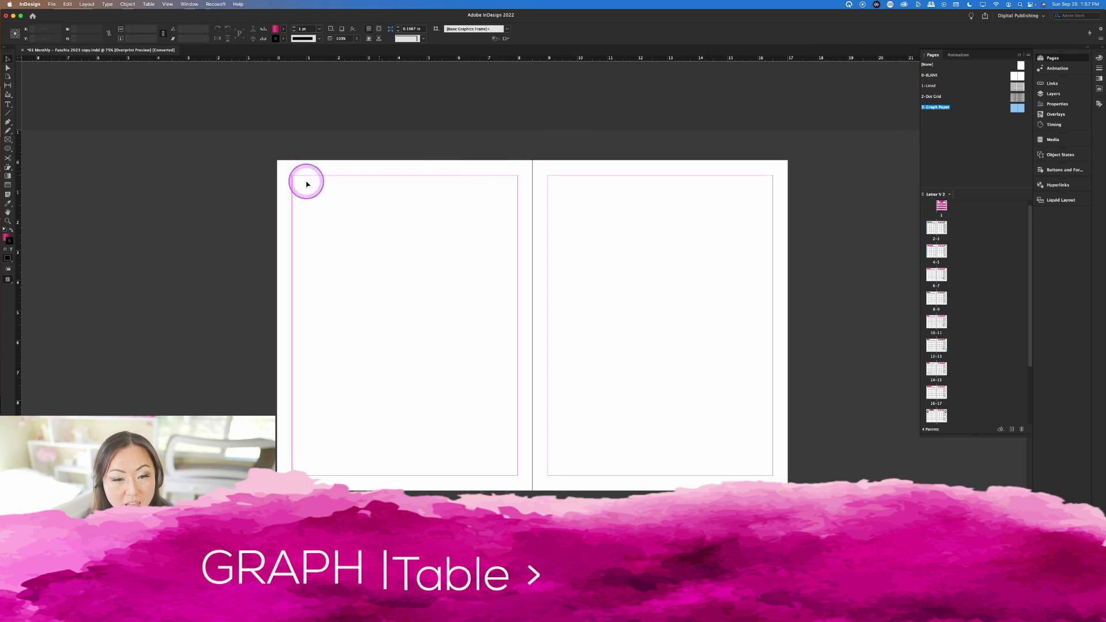
pyautogui.click(148, 5)
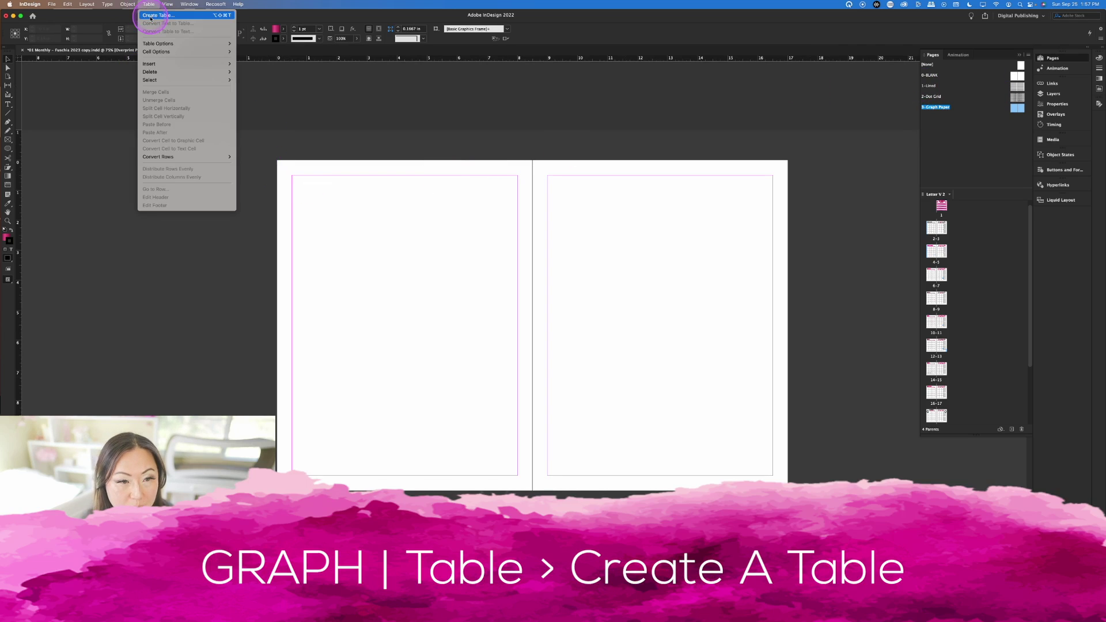
pyautogui.click(171, 17)
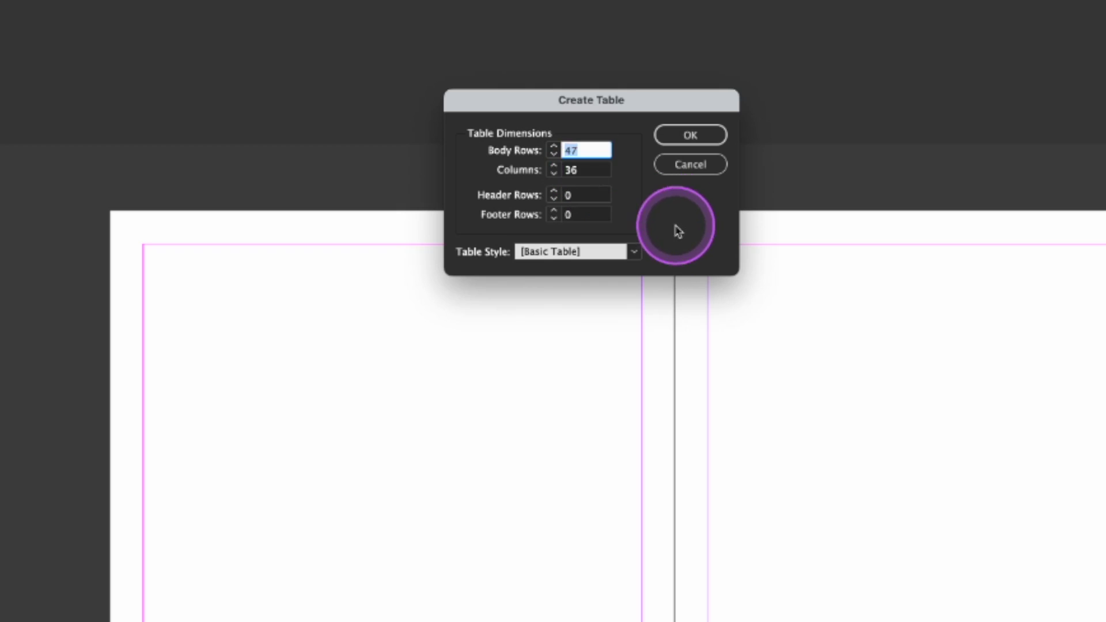
pyautogui.click(634, 251)
pyautogui.click(695, 133)
pyautogui.click(691, 136)
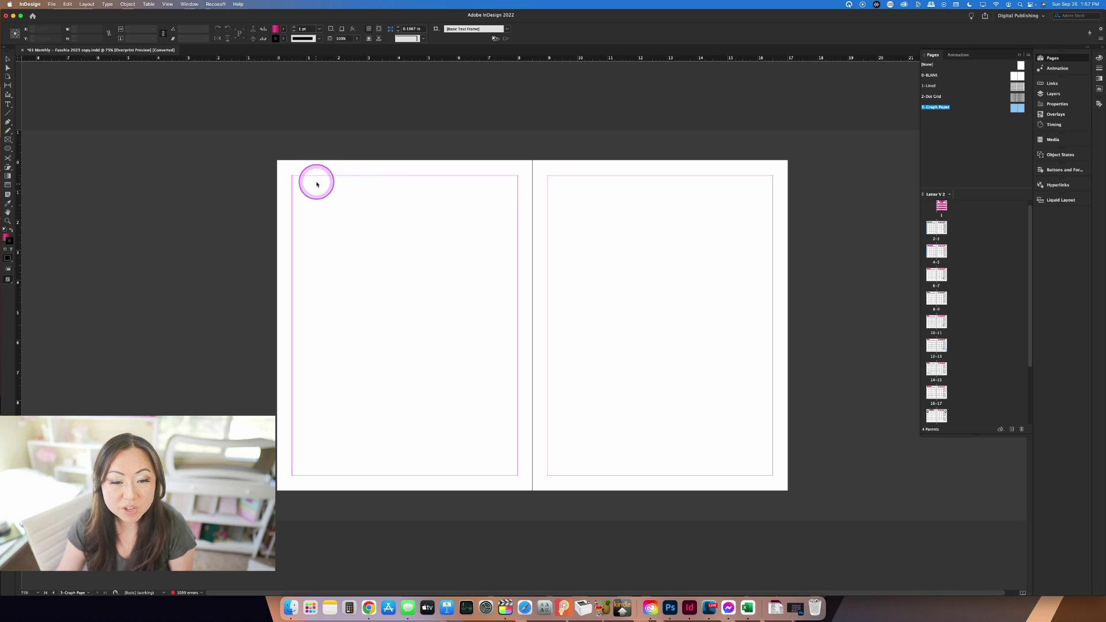
pyautogui.moveTo(278, 175); pyautogui.dragTo(532, 492)
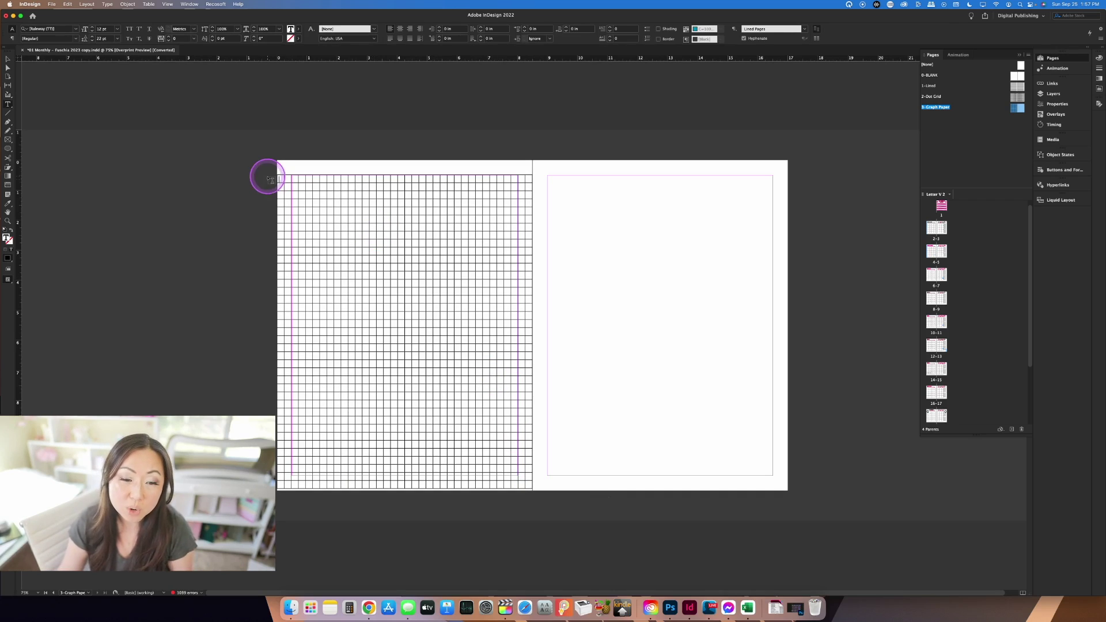
# Step: Select all the table cells and lighten their black stroke to a tint of about 21%
pyautogui.moveTo(281, 183); pyautogui.dragTo(531, 485)
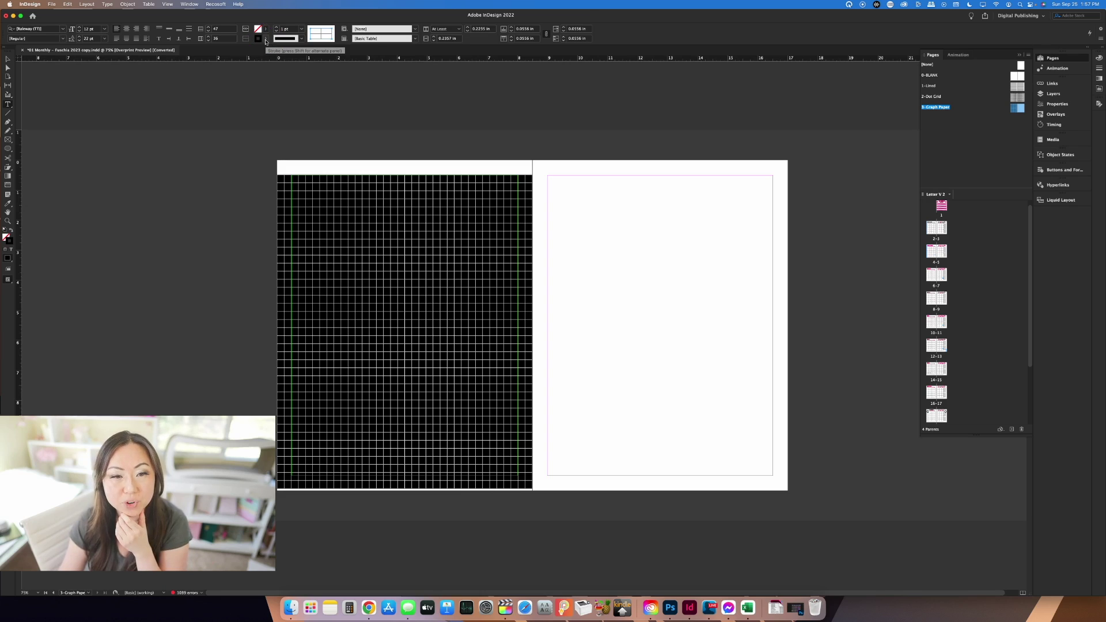
pyautogui.click(266, 40)
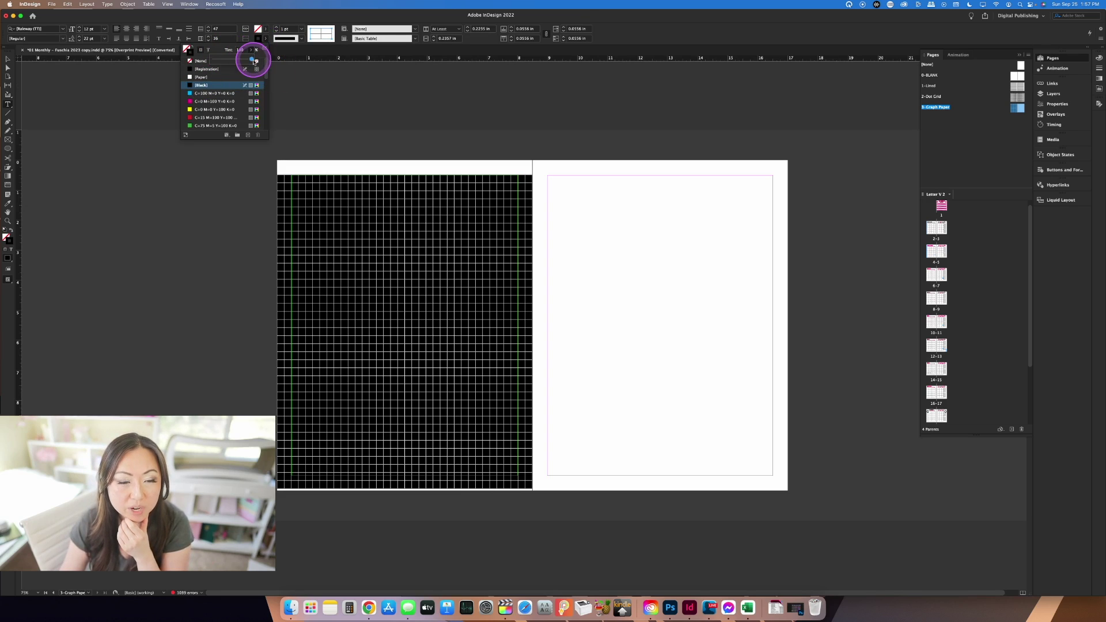
pyautogui.moveTo(251, 60); pyautogui.dragTo(221, 62)
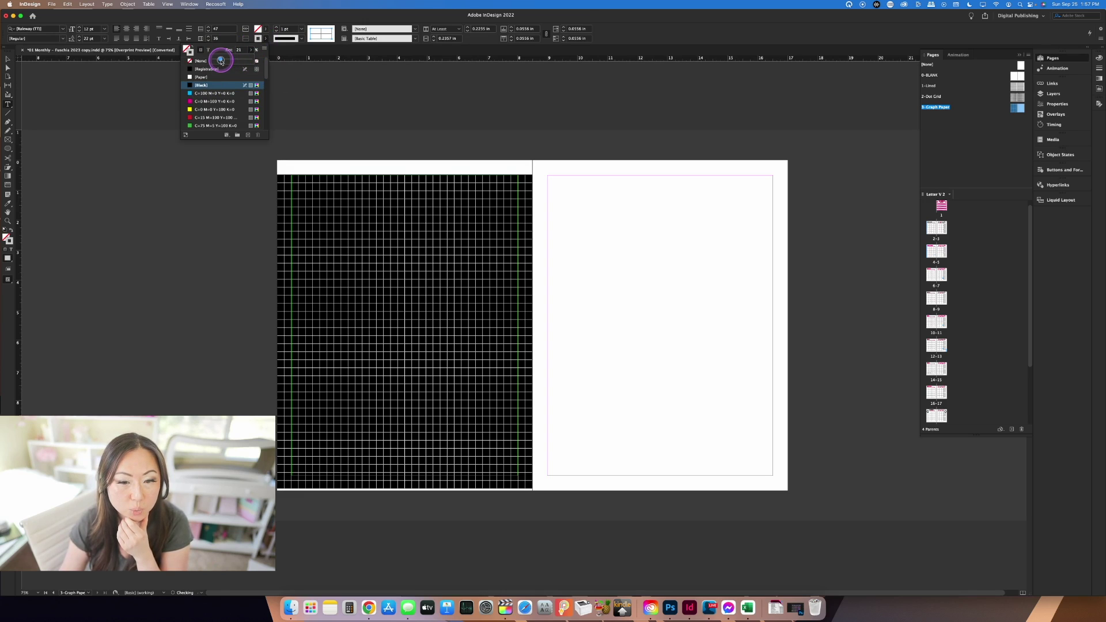
pyautogui.click(196, 65)
# Step: Copy the graph table frame and place the duplicate across the full width of the right page
pyautogui.click(8, 59)
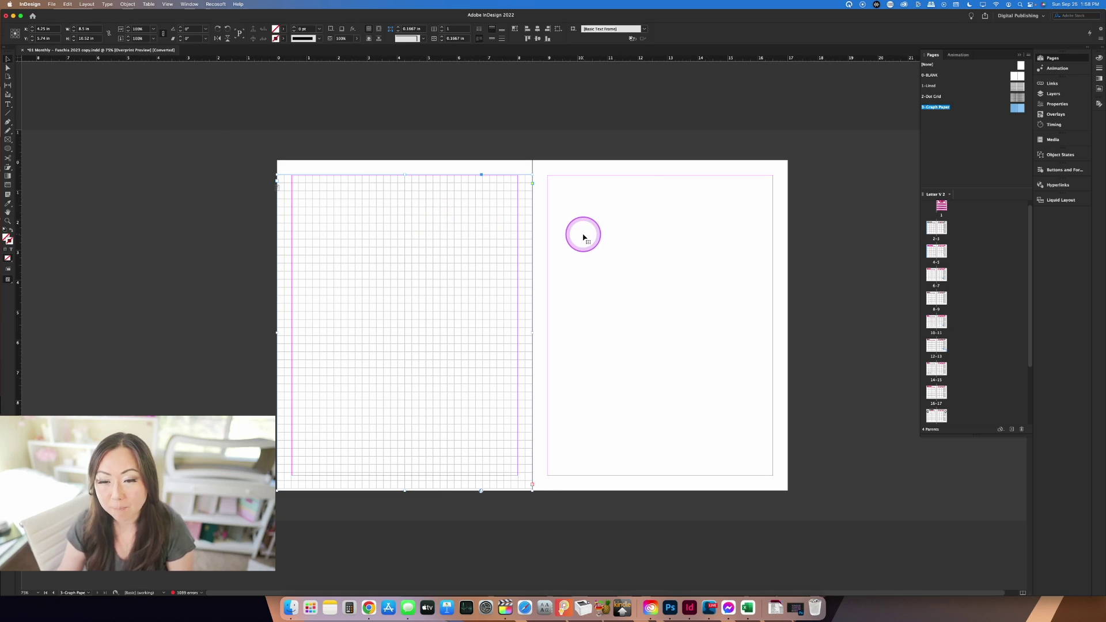
pyautogui.press('super+v')
pyautogui.moveTo(694, 259)
pyautogui.mouseDown()
pyautogui.moveTo(736, 257)
pyautogui.moveTo(693, 251)
pyautogui.mouseUp()
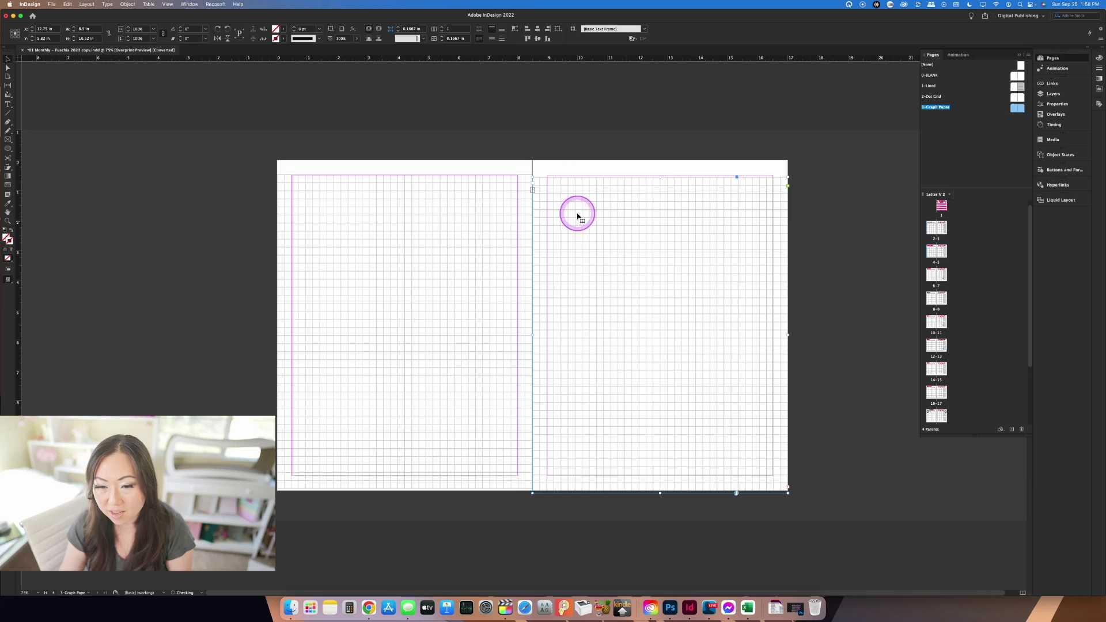
# Step: Align the top edges of the left and right graph table frames, and deselect them
pyautogui.moveTo(531, 99); pyautogui.dragTo(561, 174)
pyautogui.click(524, 42)
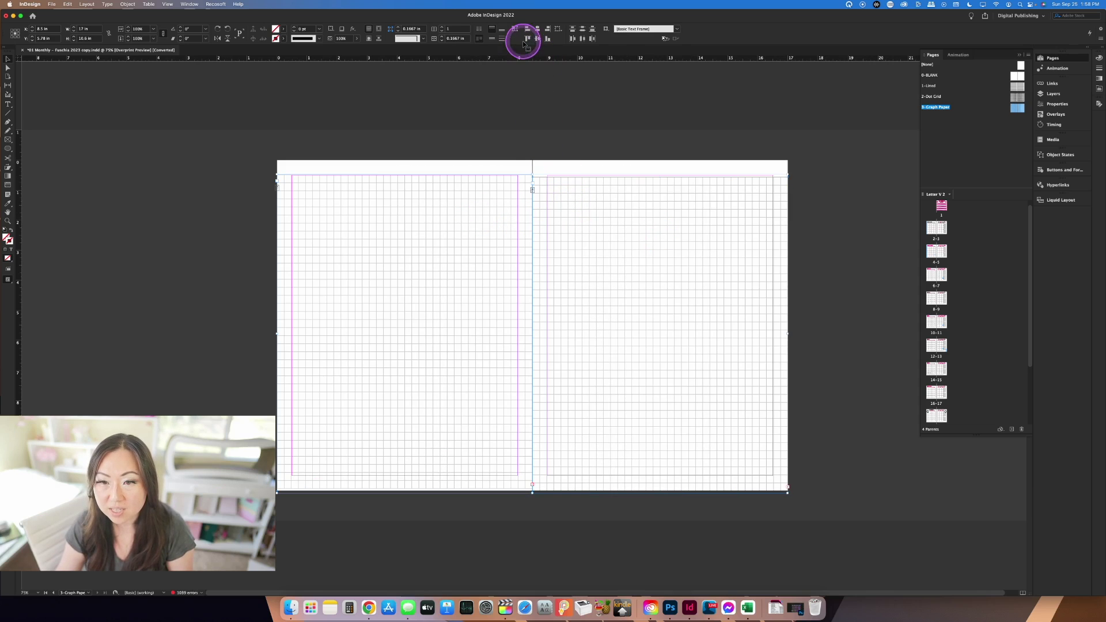
pyautogui.click(605, 134)
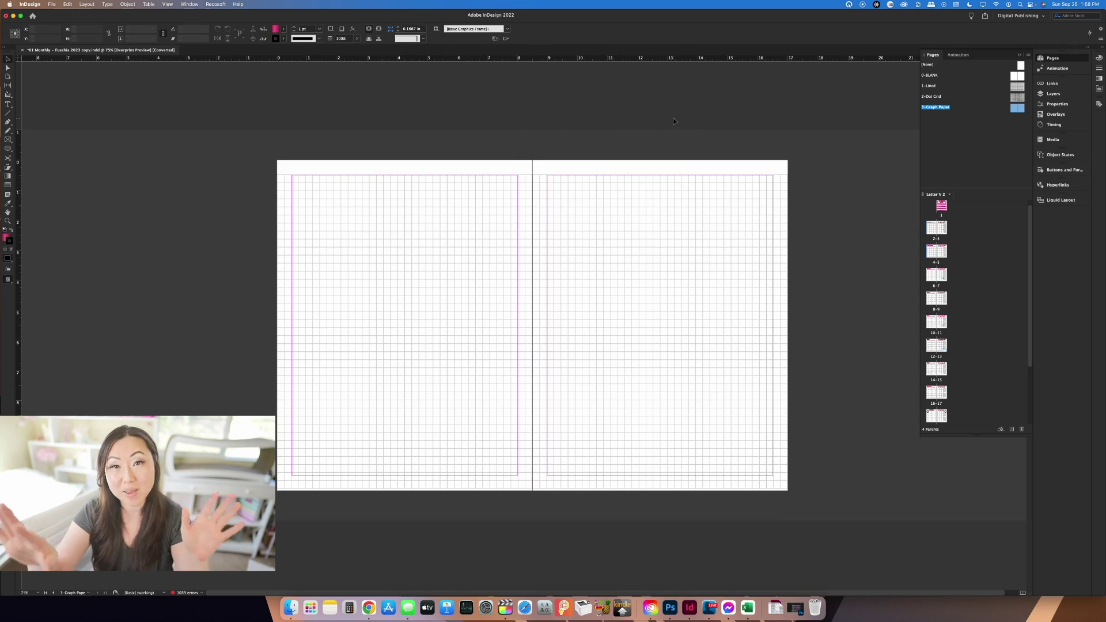
pyautogui.scroll(-1, 951, 248)
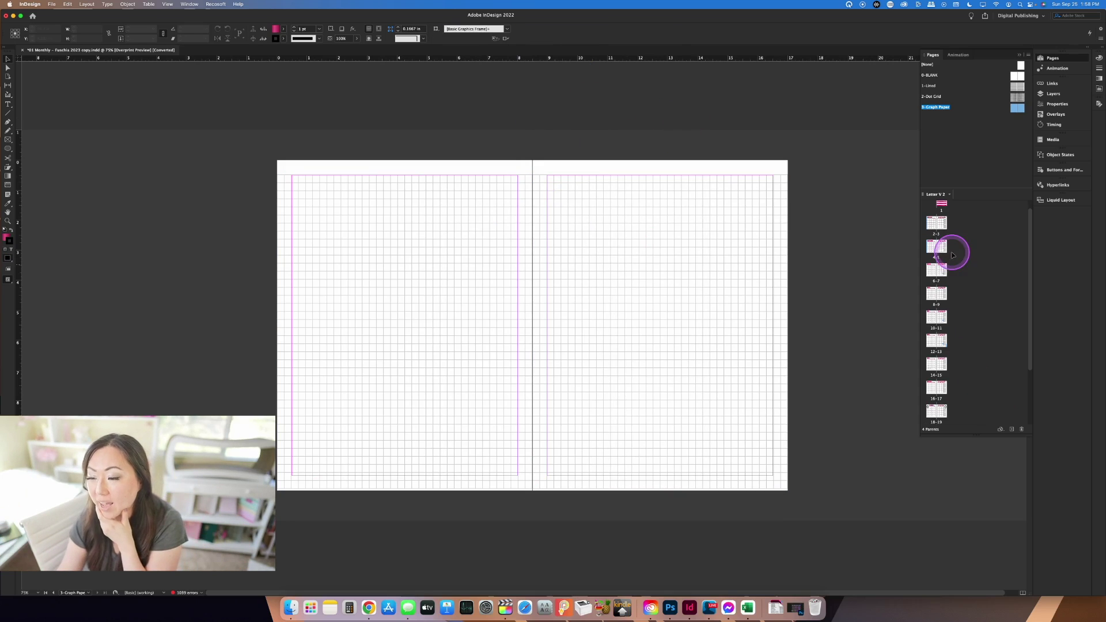
# Step: Insert 10 pages based on the 1-Lined parent after page 25, following the December calendar spread
pyautogui.moveTo(954, 324); pyautogui.dragTo(931, 230)
pyautogui.doubleClick(931, 228)
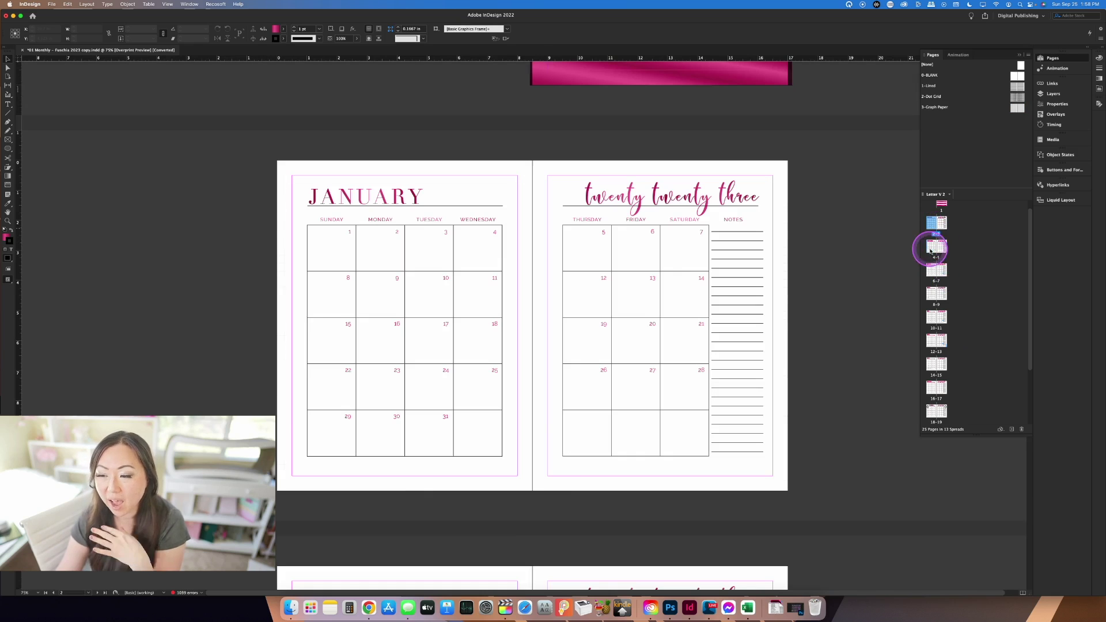
pyautogui.doubleClick(936, 244)
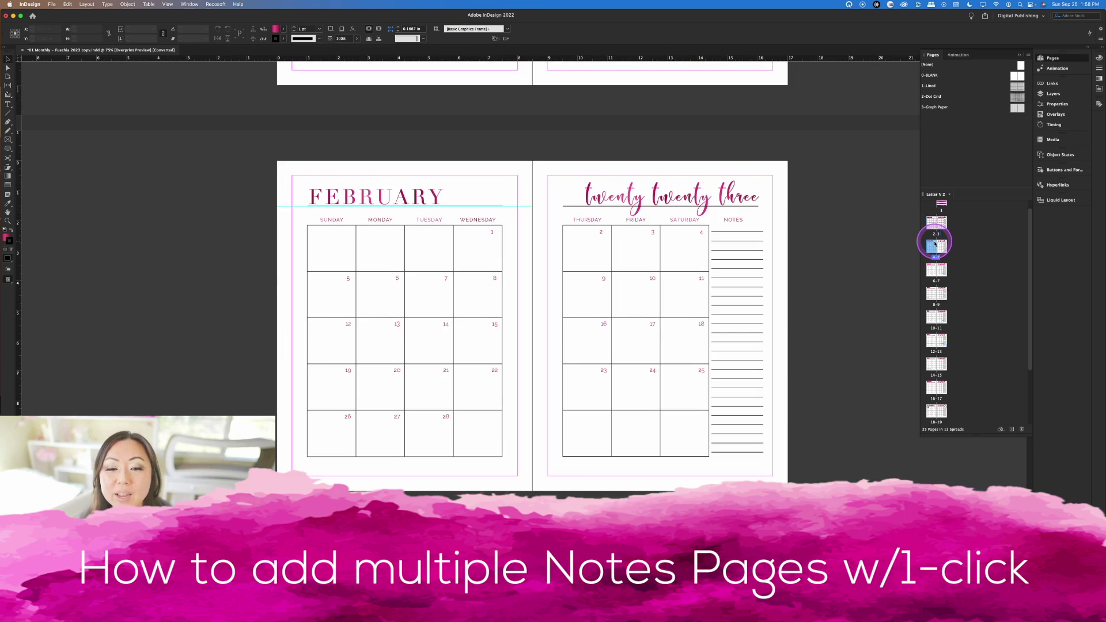
pyautogui.moveTo(953, 259); pyautogui.dragTo(935, 410)
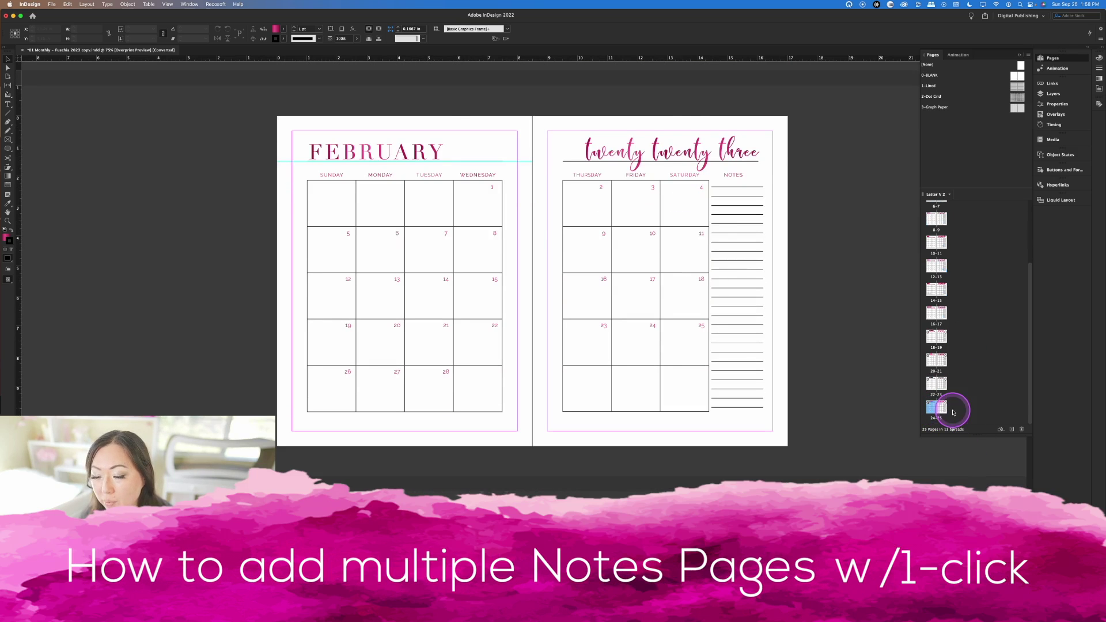
pyautogui.doubleClick(936, 408)
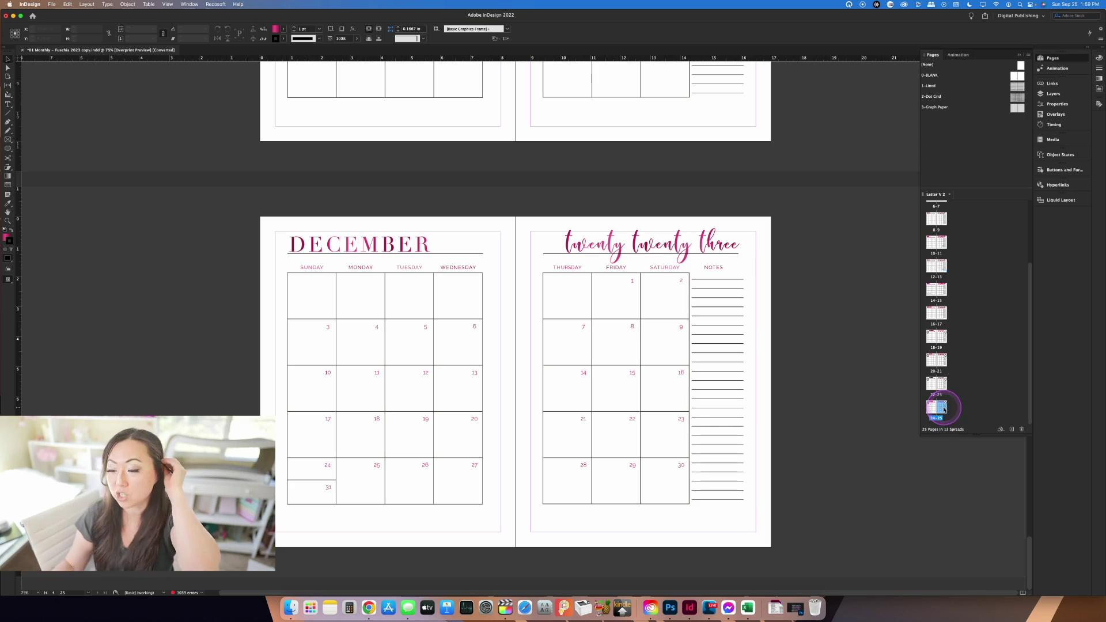
pyautogui.rightClick(945, 410)
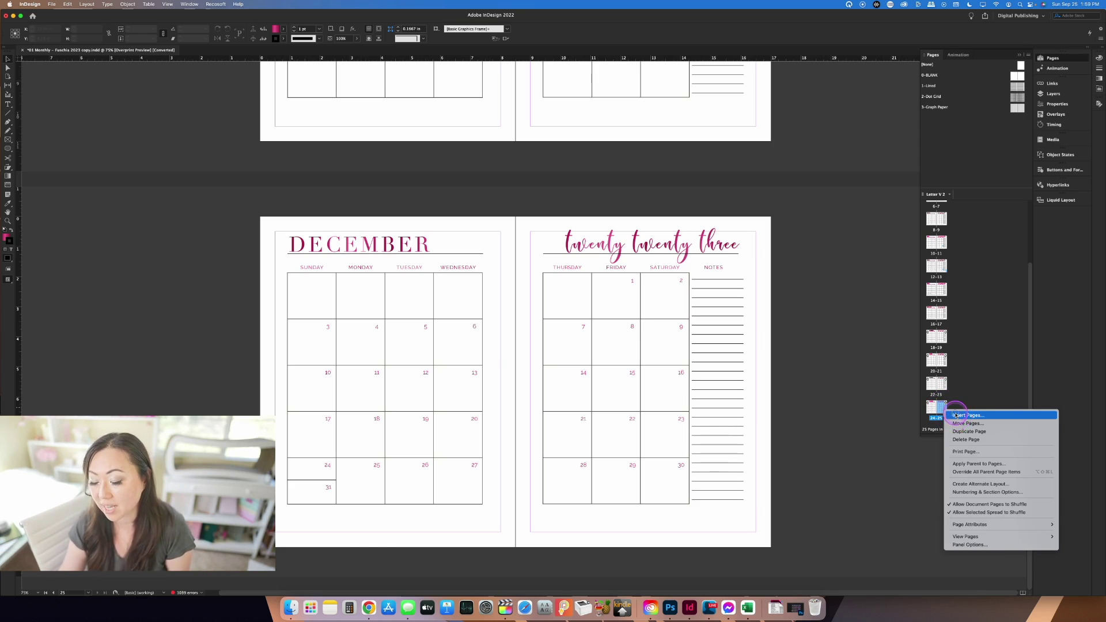
pyautogui.click(959, 415)
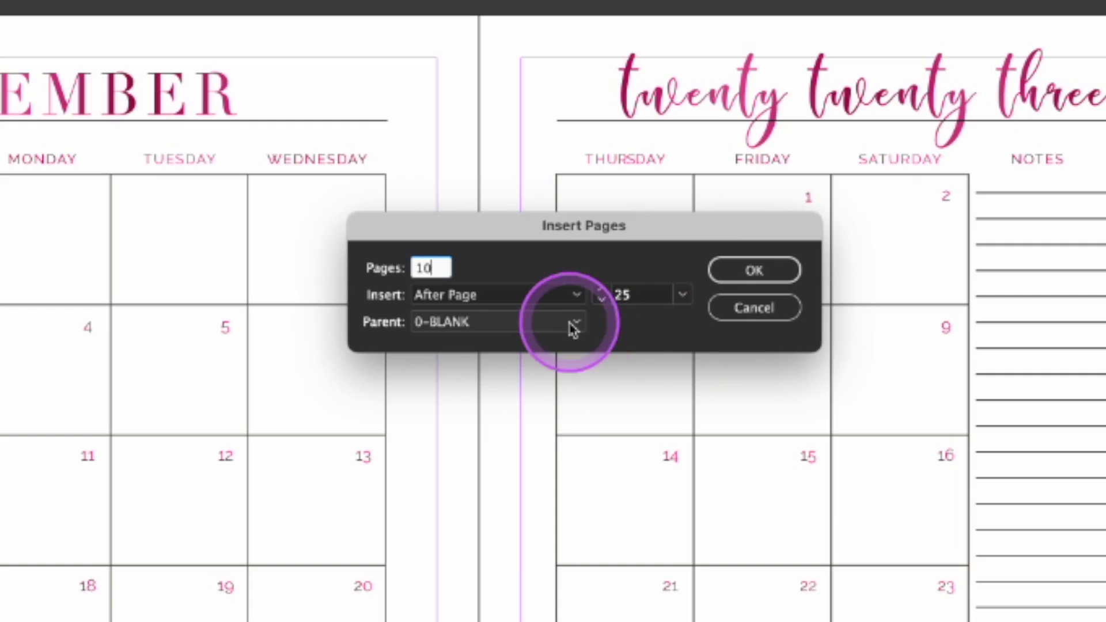
pyautogui.click(550, 325)
pyautogui.click(535, 386)
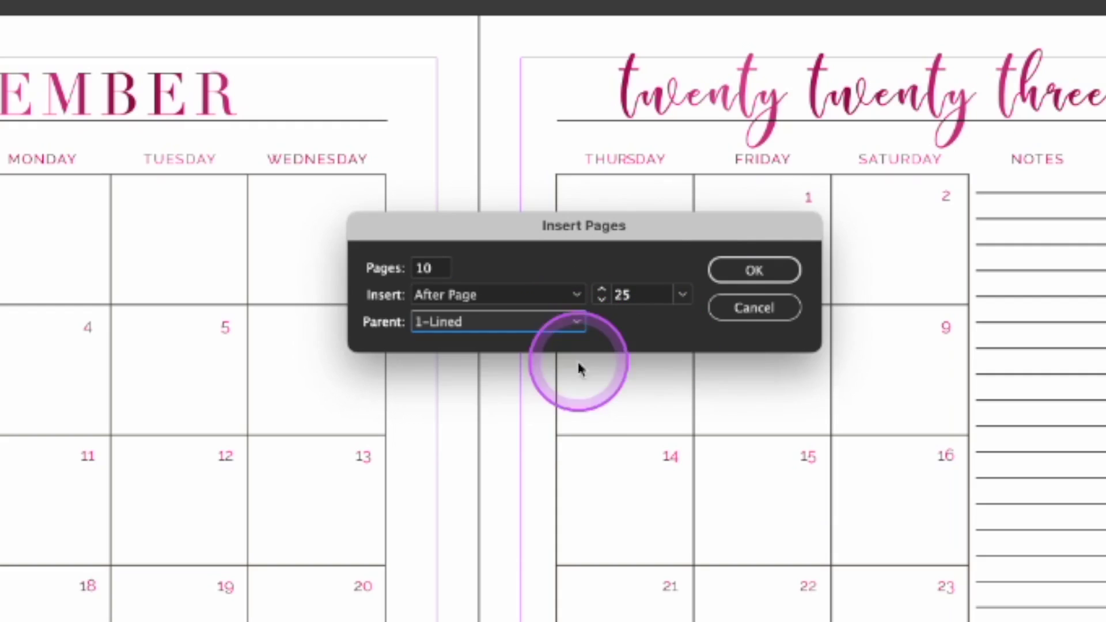
pyautogui.click(754, 272)
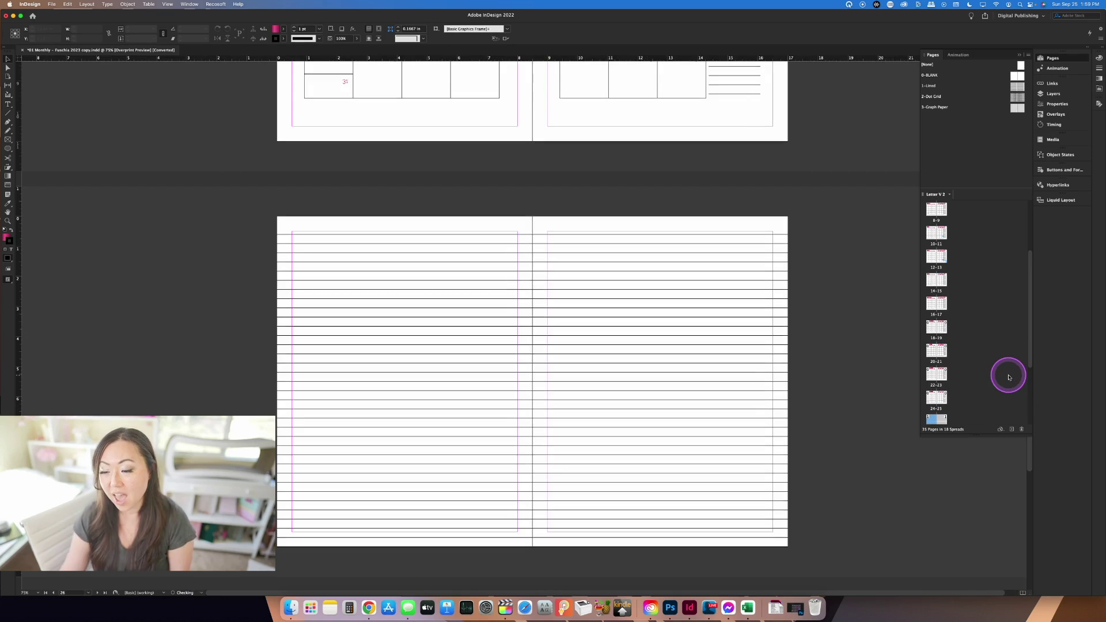
# Step: Insert 10 pages based on the 2-Dot Grid parent after page 35, following the last lined spread
pyautogui.scroll(-5, 1008, 375)
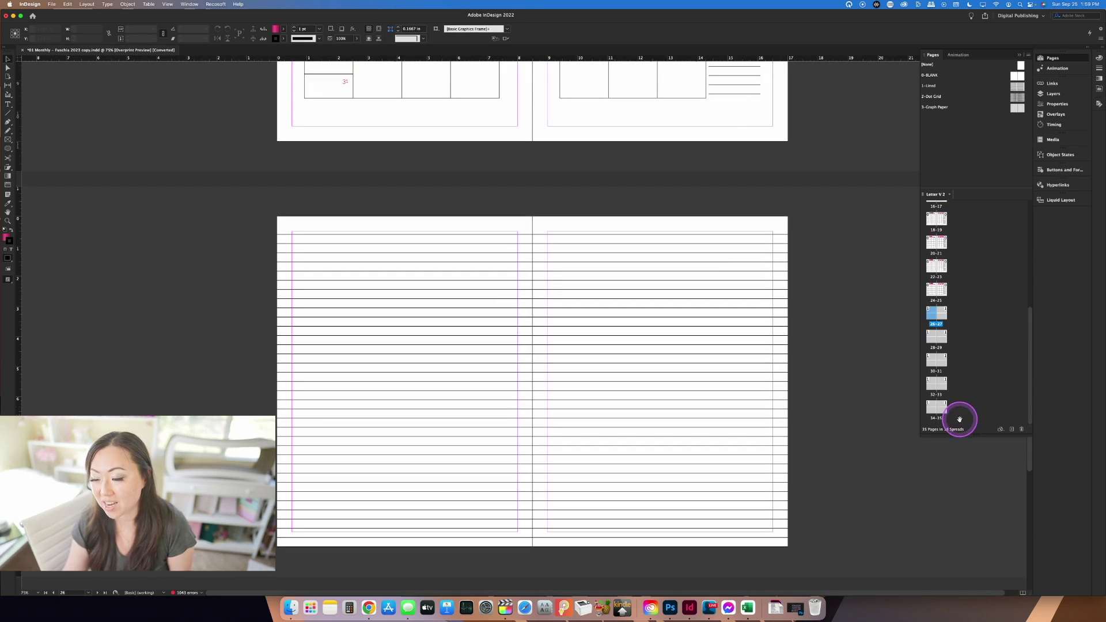
pyautogui.doubleClick(941, 406)
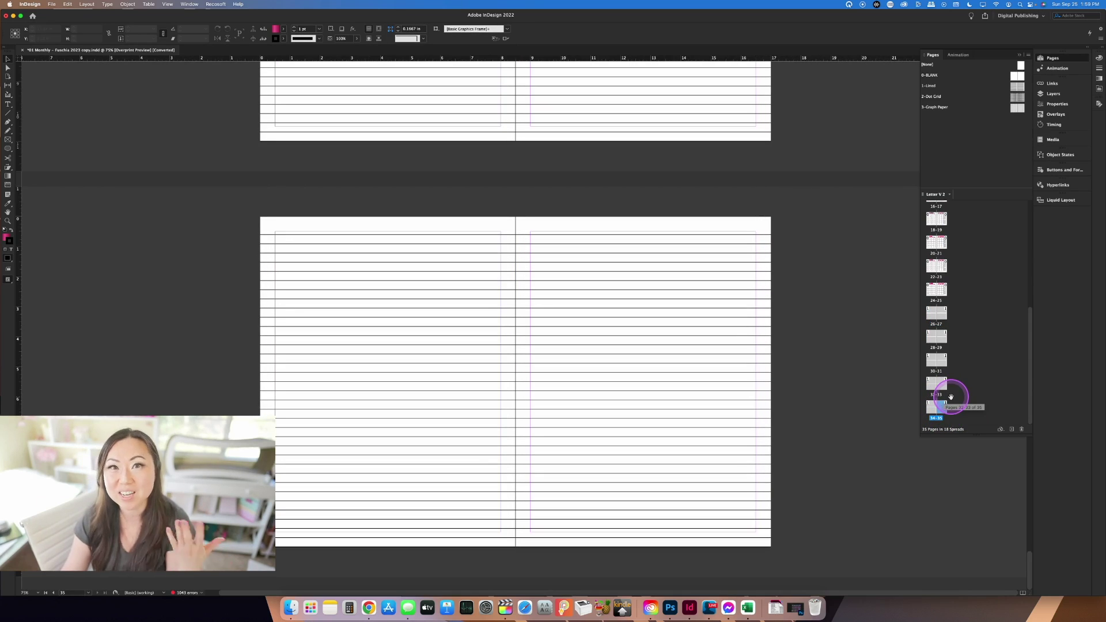
pyautogui.moveTo(951, 397)
pyautogui.mouseDown()
pyautogui.moveTo(973, 425)
pyautogui.moveTo(948, 395)
pyautogui.moveTo(942, 410)
pyautogui.mouseUp()
pyautogui.rightClick(942, 410)
pyautogui.click(964, 415)
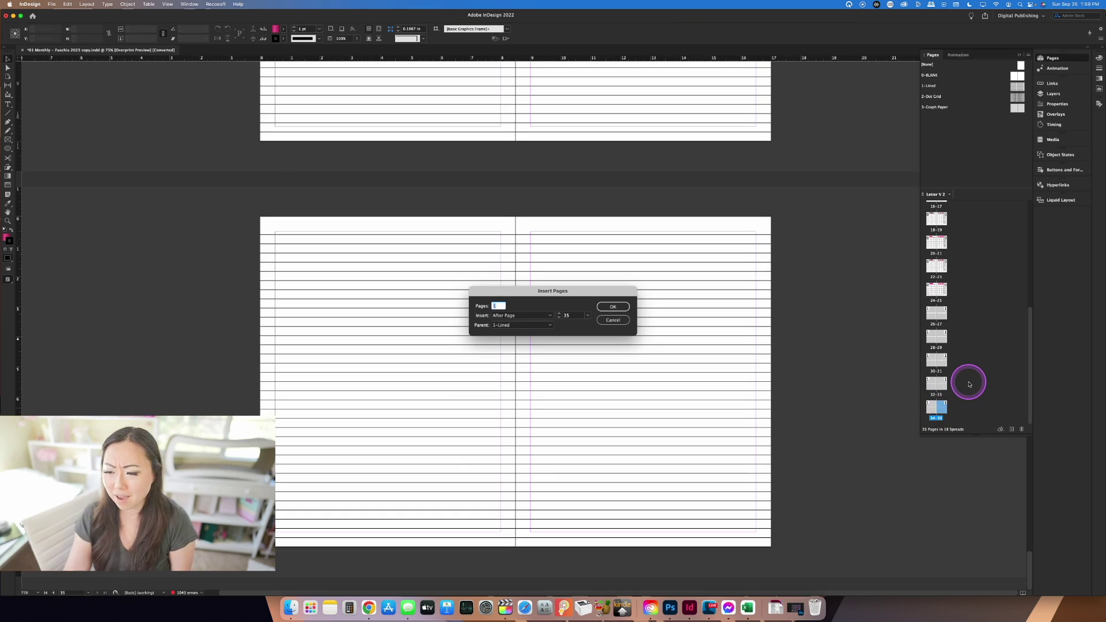
pyautogui.click(495, 306)
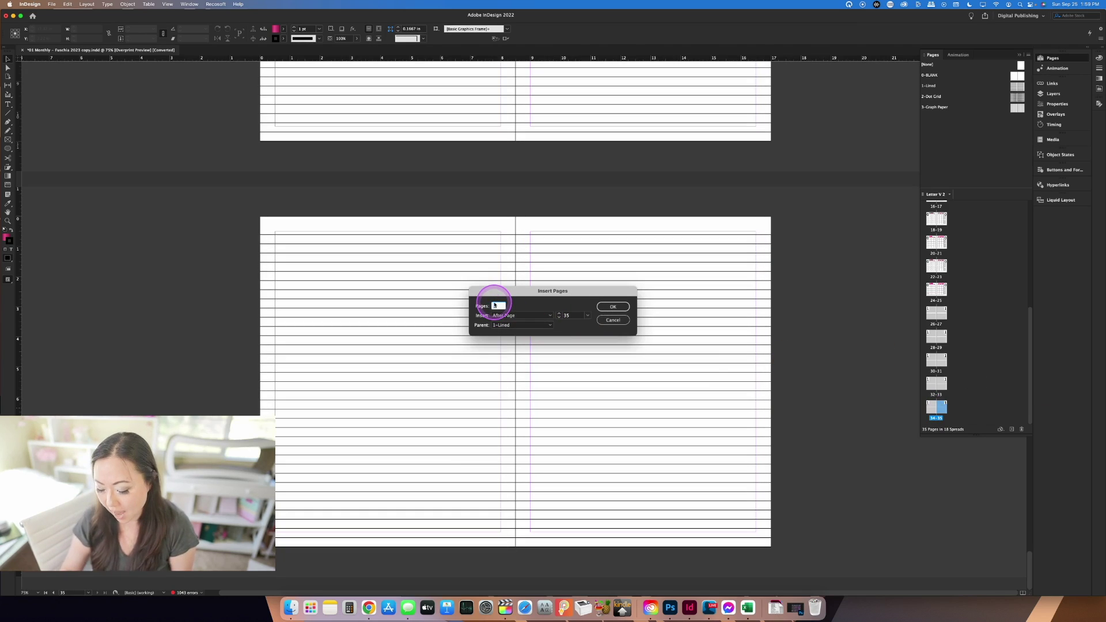
pyautogui.write('0')
pyautogui.click(552, 327)
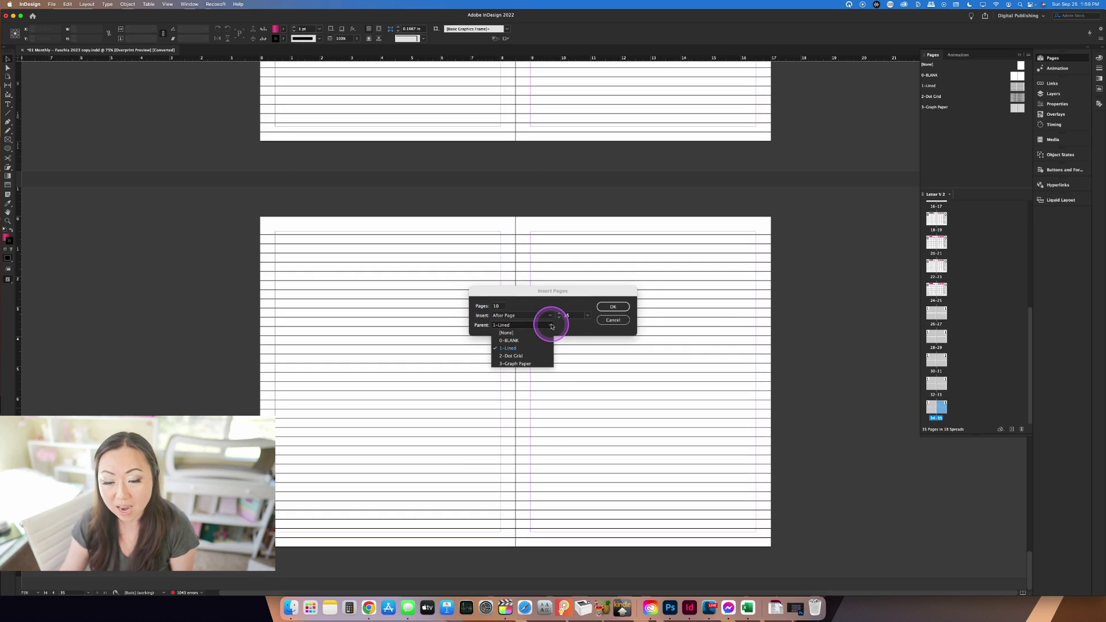
pyautogui.click(512, 356)
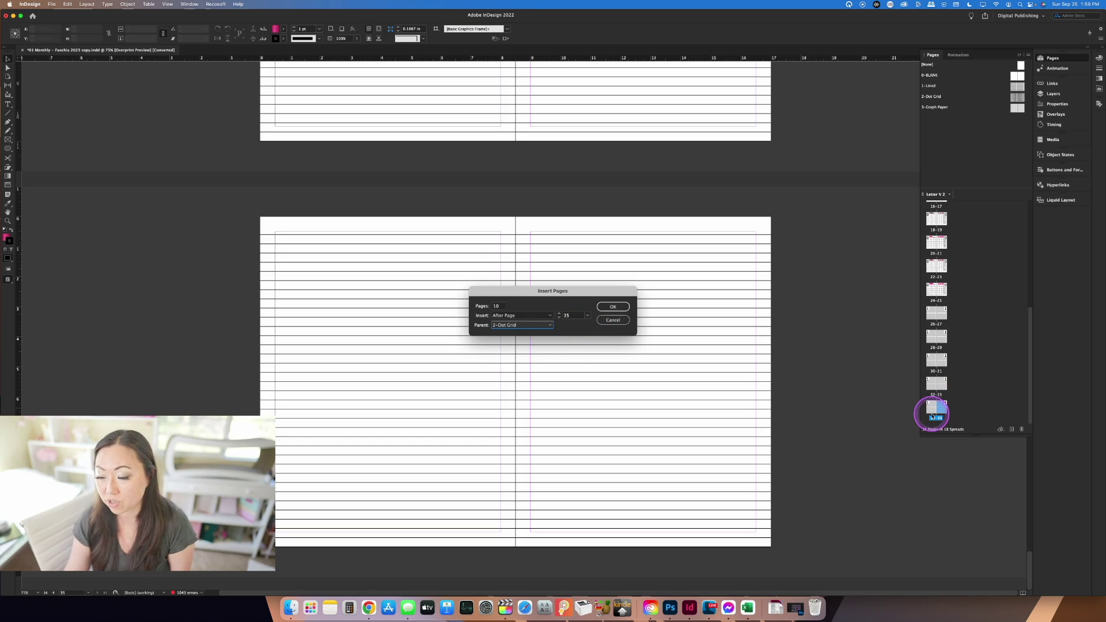
pyautogui.click(613, 307)
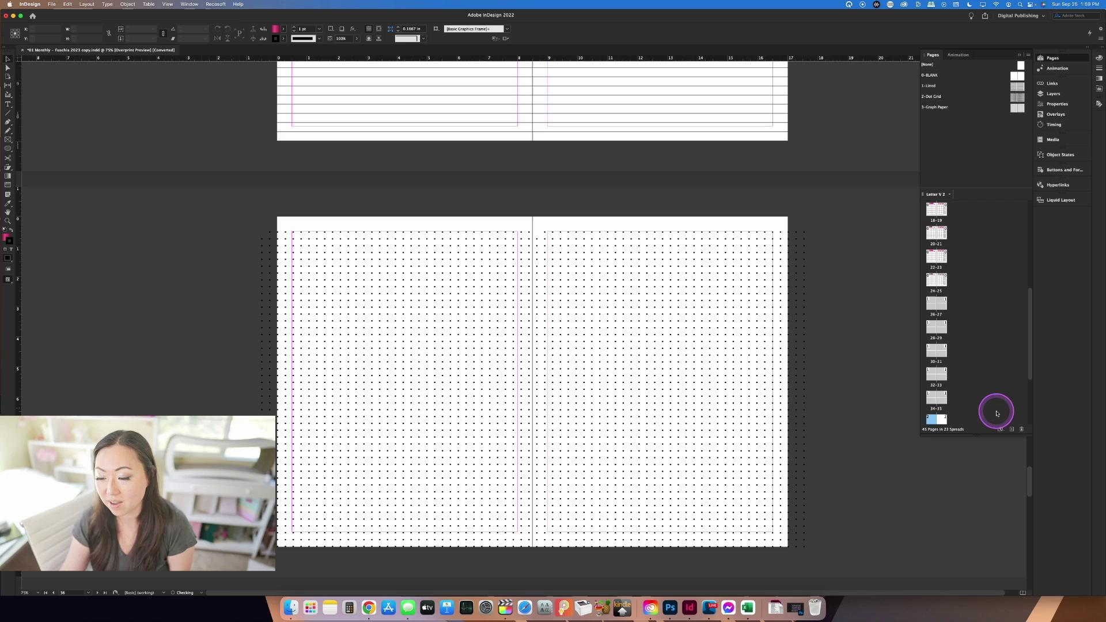
# Step: Insert 10 pages based on the 3-Graph Paper parent after page 45, following the last dot grid spread
pyautogui.scroll(-3, 978, 379)
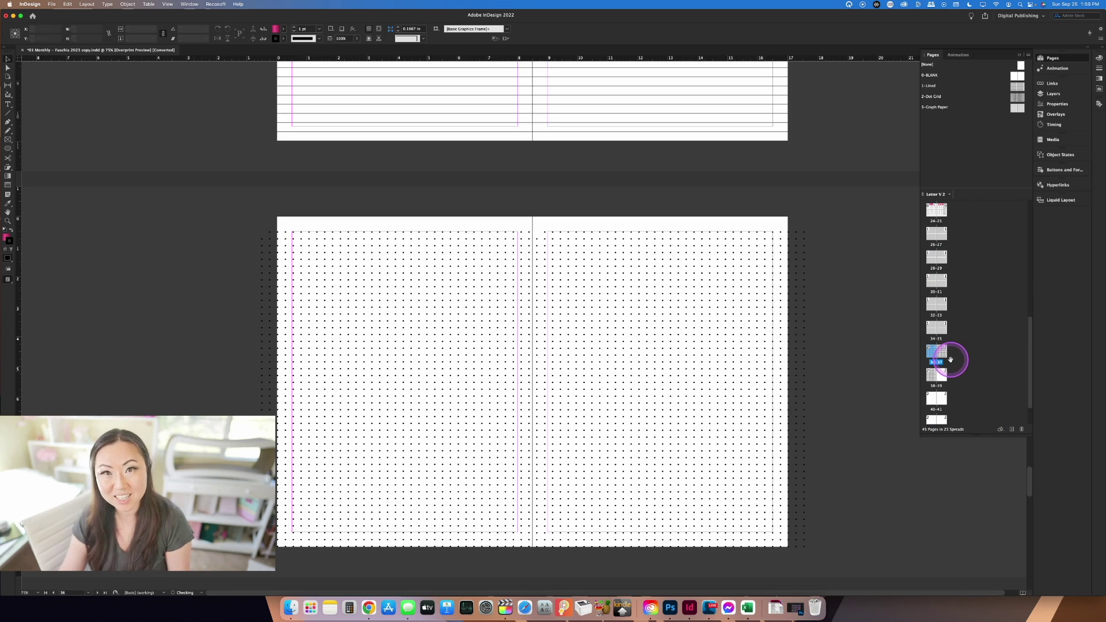
pyautogui.scroll(-1, 940, 354)
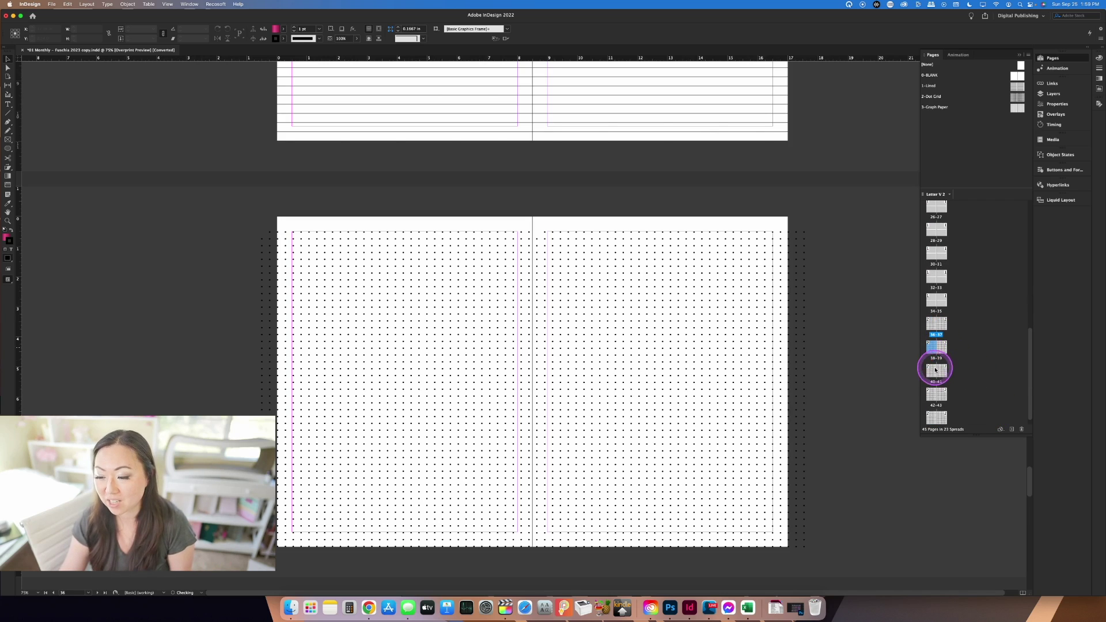
pyautogui.doubleClick(936, 370)
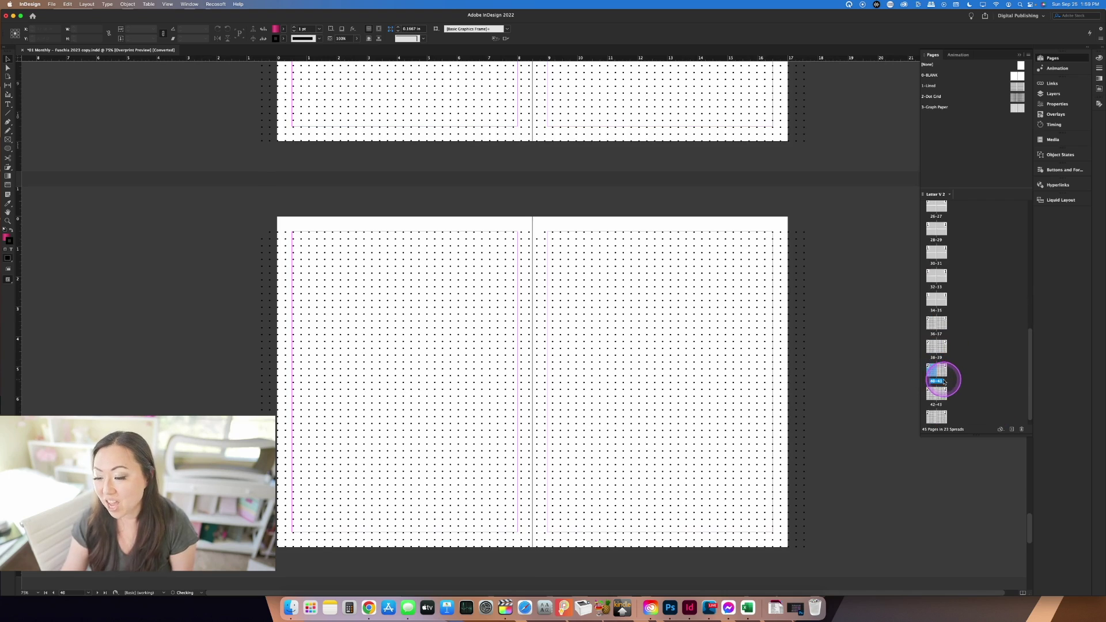
pyautogui.scroll(-1, 953, 410)
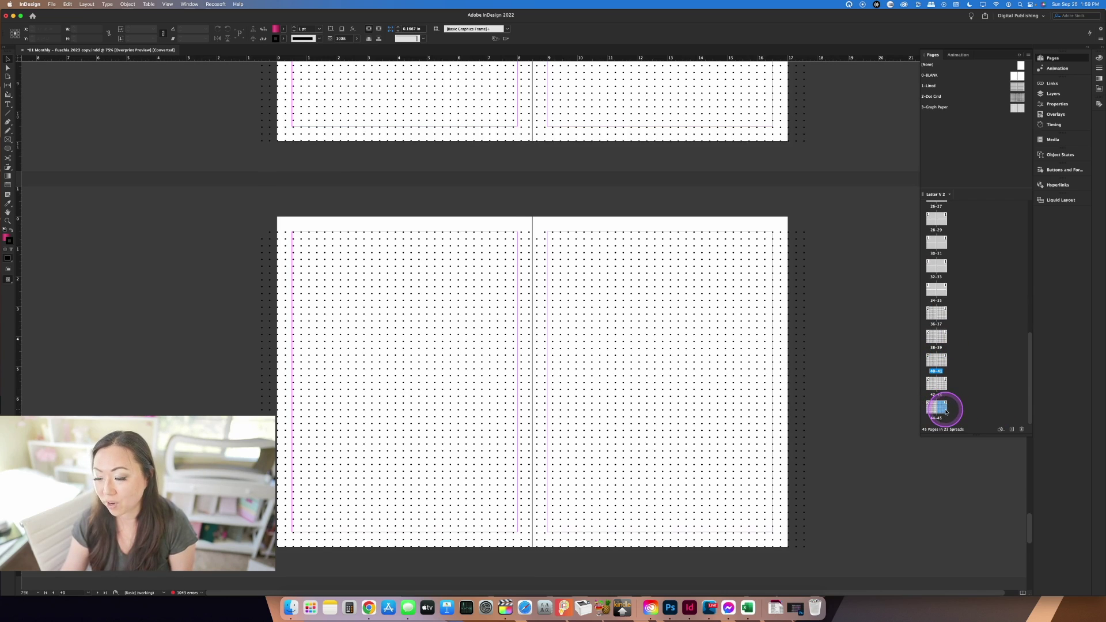
pyautogui.rightClick(952, 414)
pyautogui.click(962, 416)
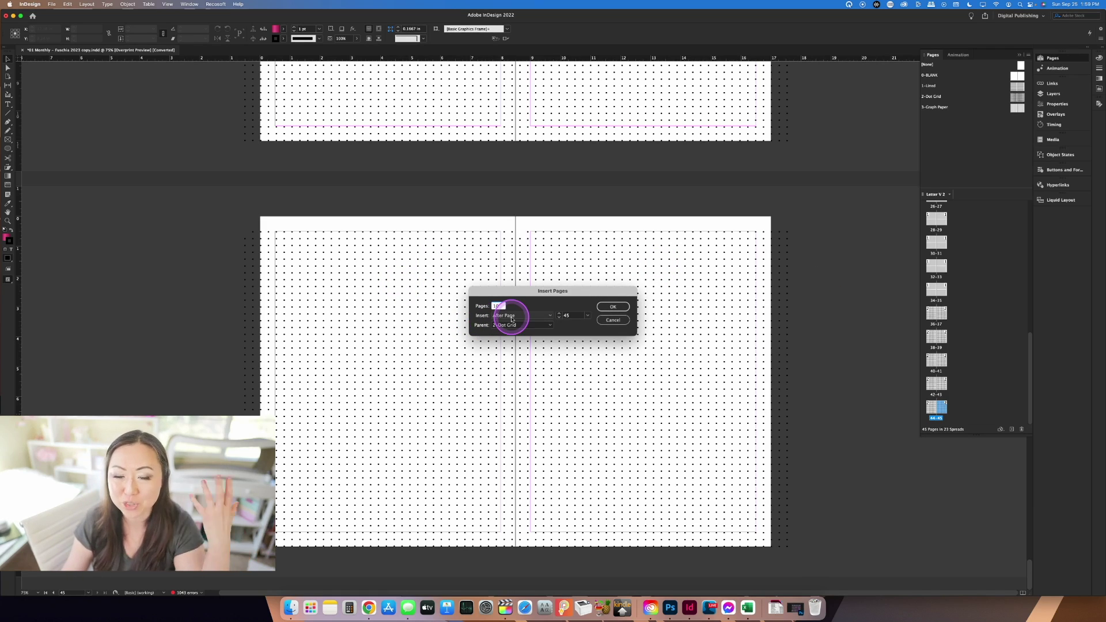
pyautogui.click(552, 326)
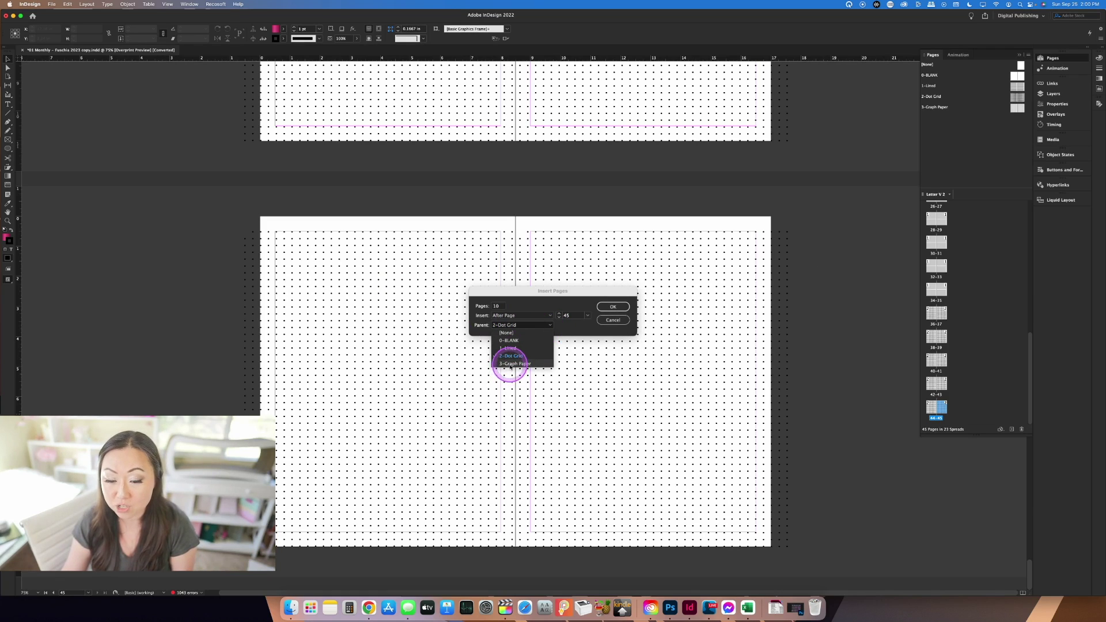
pyautogui.click(510, 364)
pyautogui.click(612, 306)
# Step: Review the new graph paper spreads at the document's end and the Lined, Dot Grid and Graph Paper parent spreads
pyautogui.scroll(-5, 958, 397)
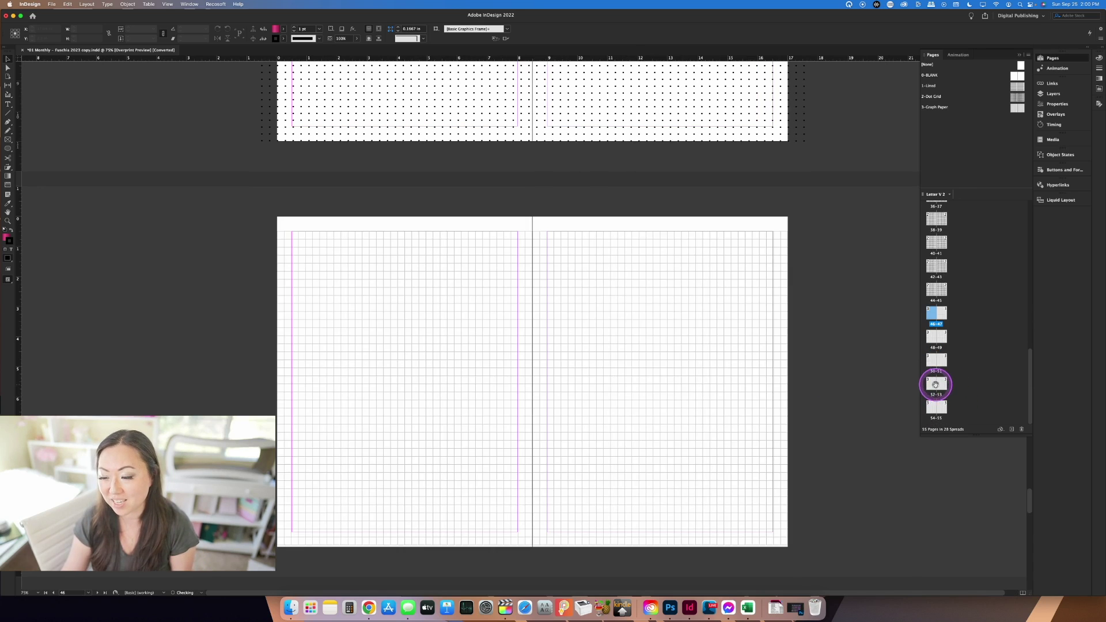
pyautogui.doubleClick(946, 390)
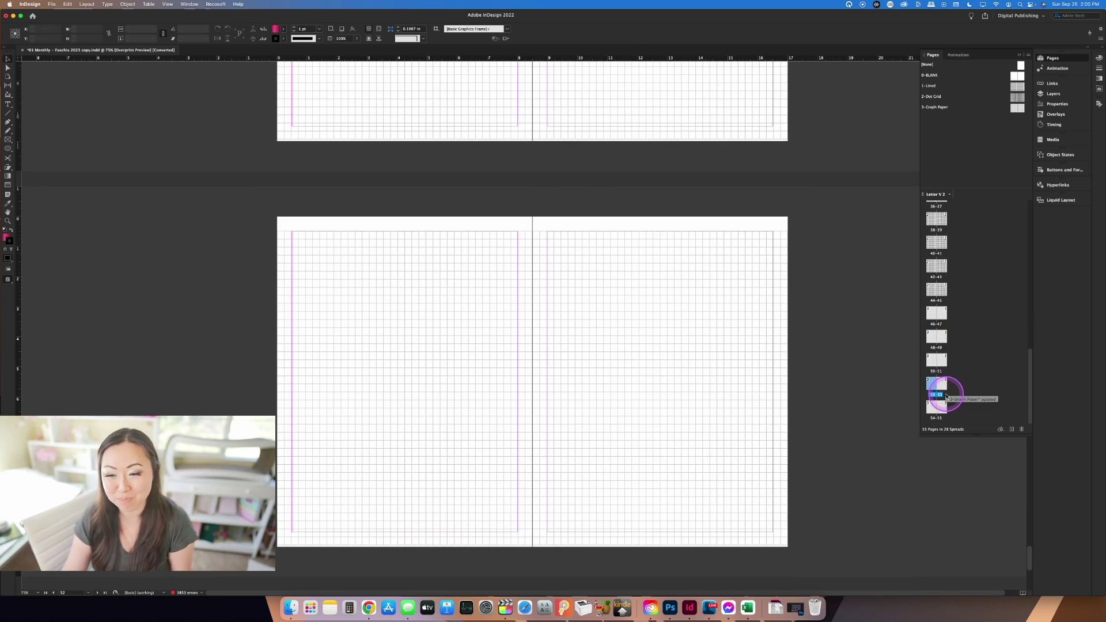
pyautogui.click(940, 408)
pyautogui.doubleClick(941, 406)
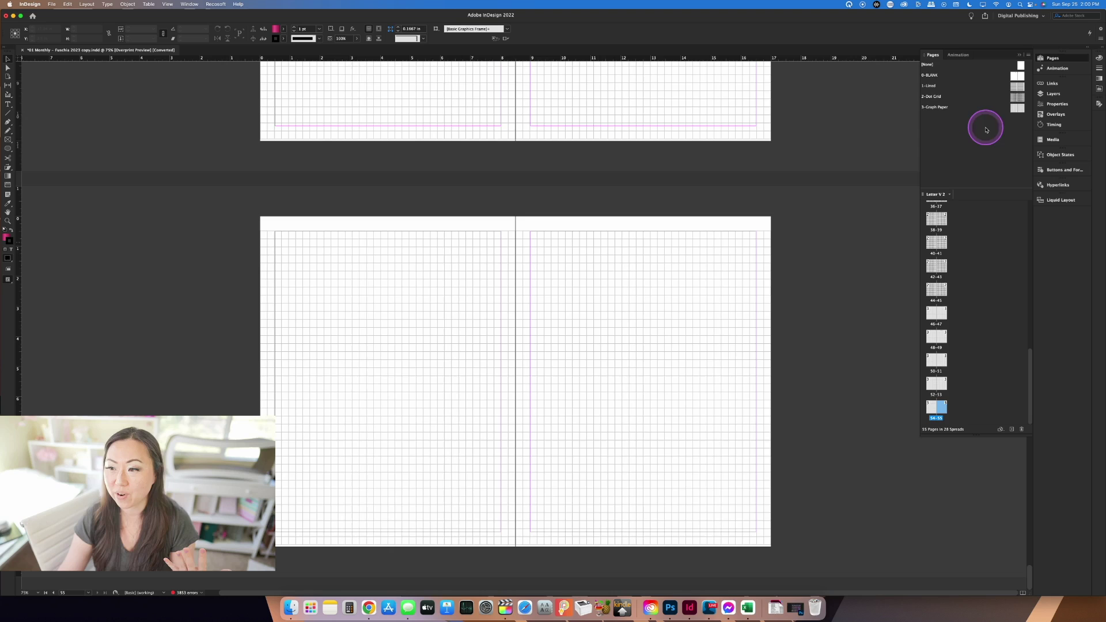
pyautogui.doubleClick(953, 91)
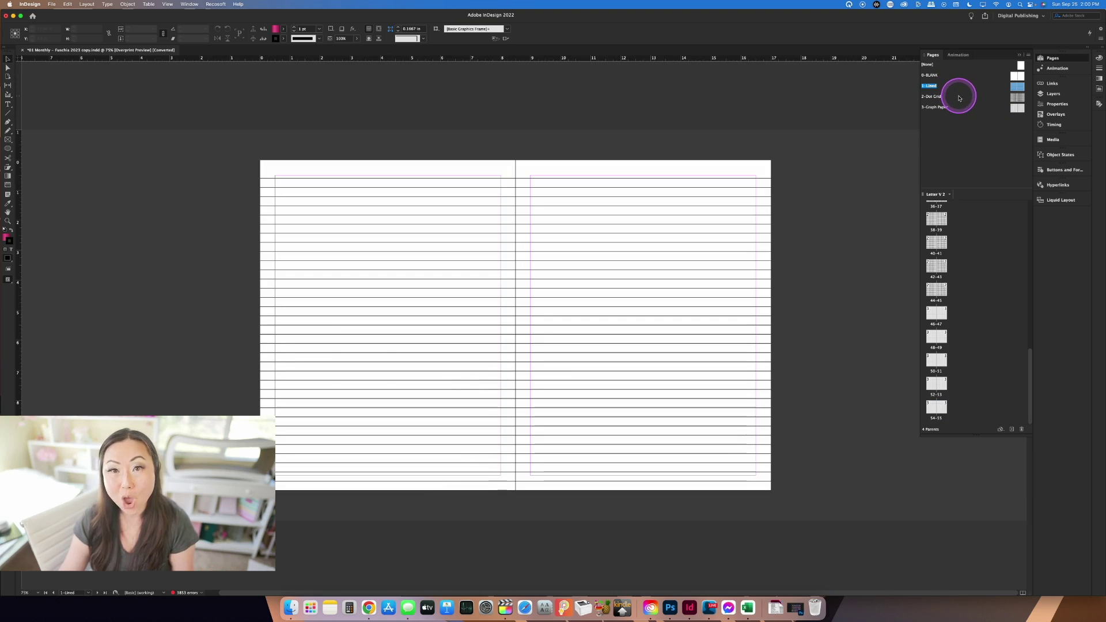
pyautogui.doubleClick(959, 98)
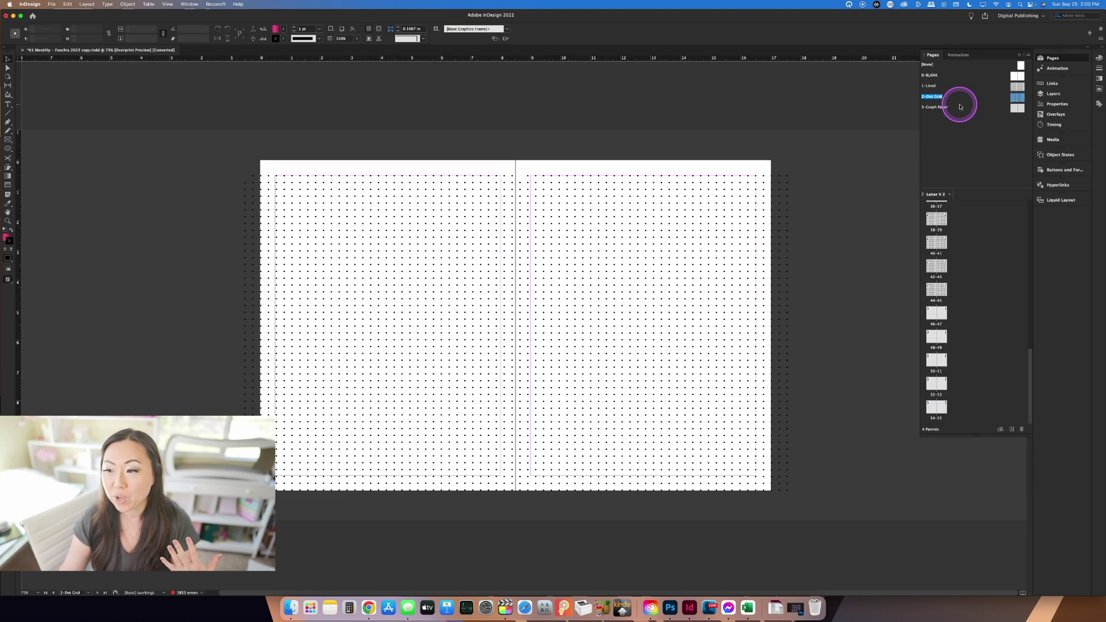
pyautogui.doubleClick(960, 107)
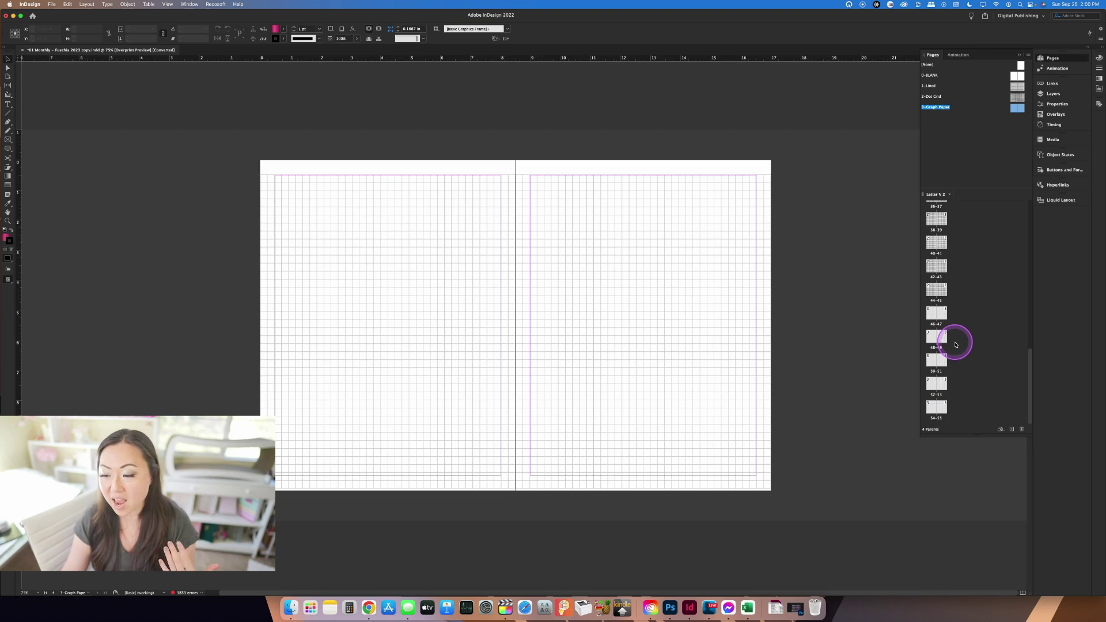
pyautogui.doubleClick(945, 329)
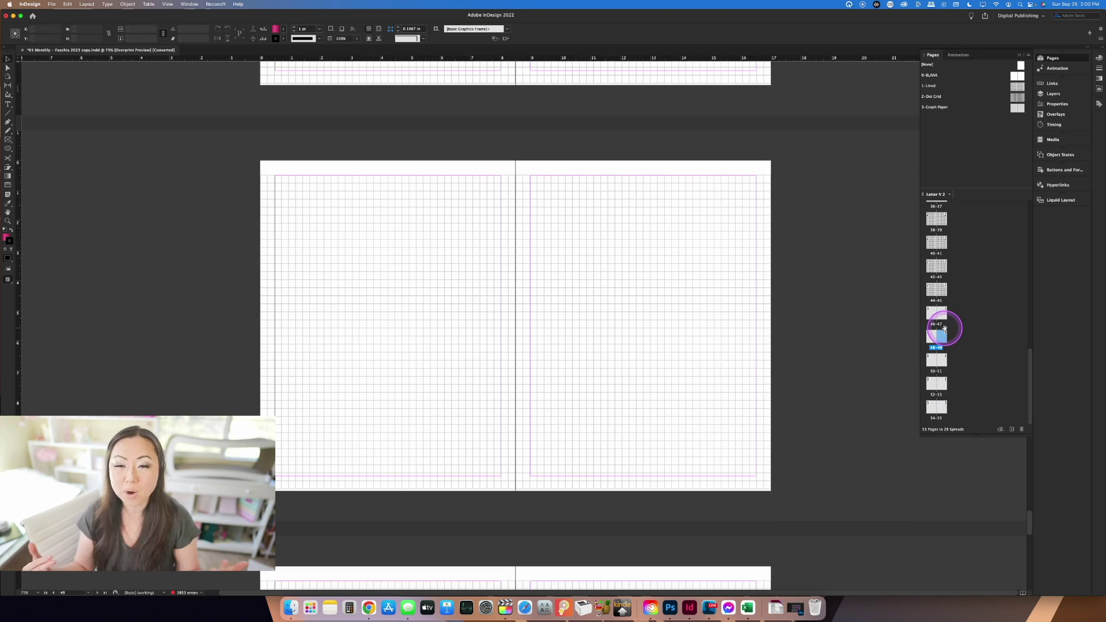